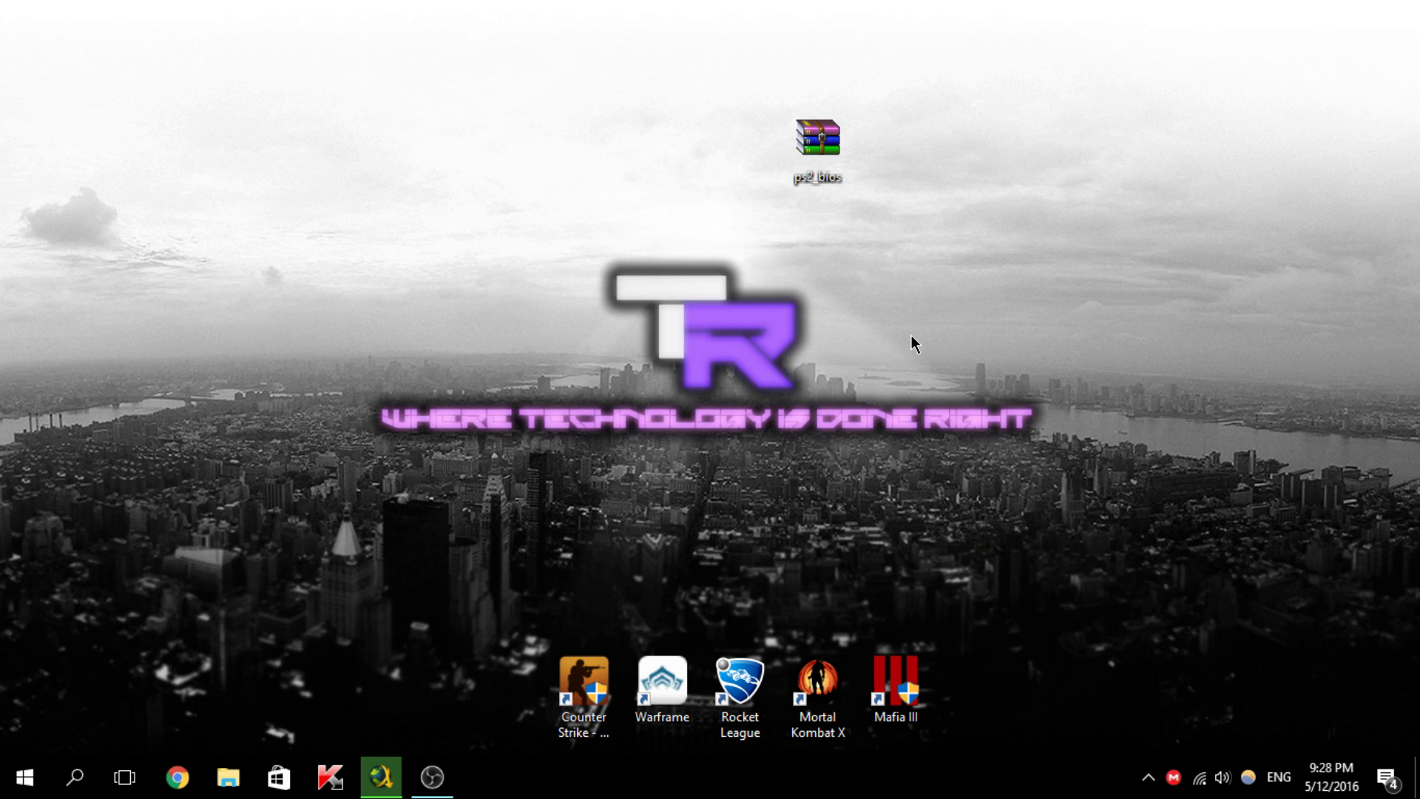
# Open the pcsx2.net website in Chrome and close the stray advertising tab
pyautogui.click(178, 777)
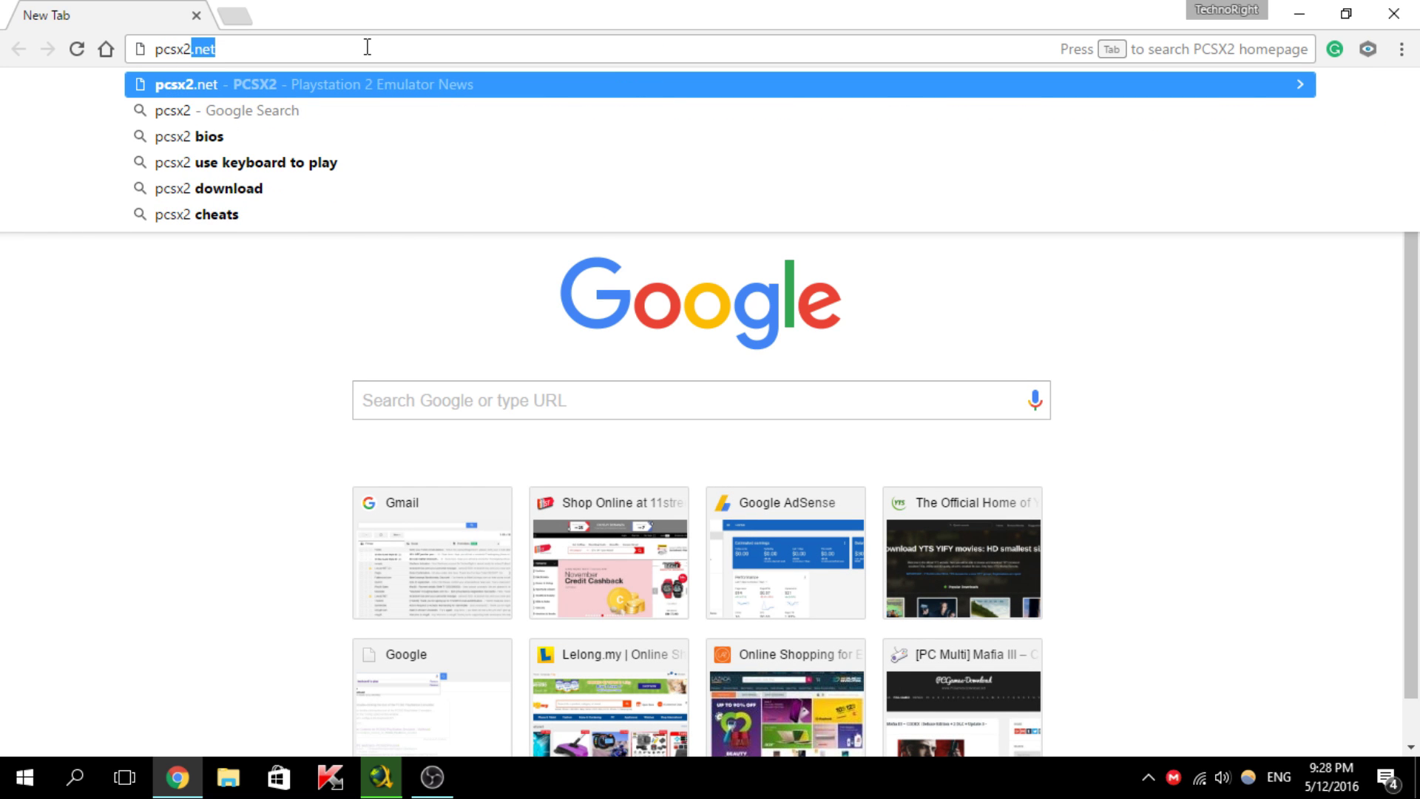
pyautogui.write('.net')
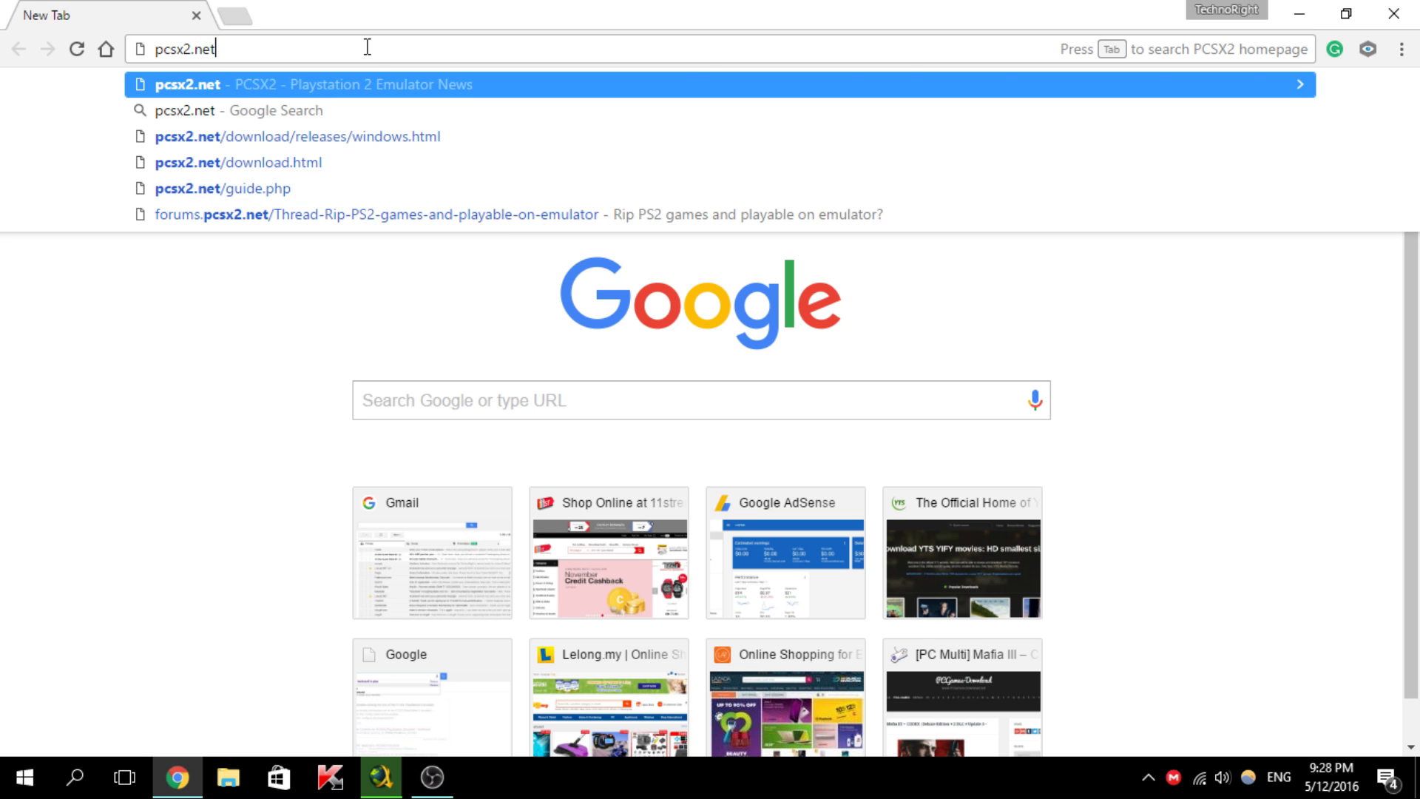
pyautogui.press('Return')
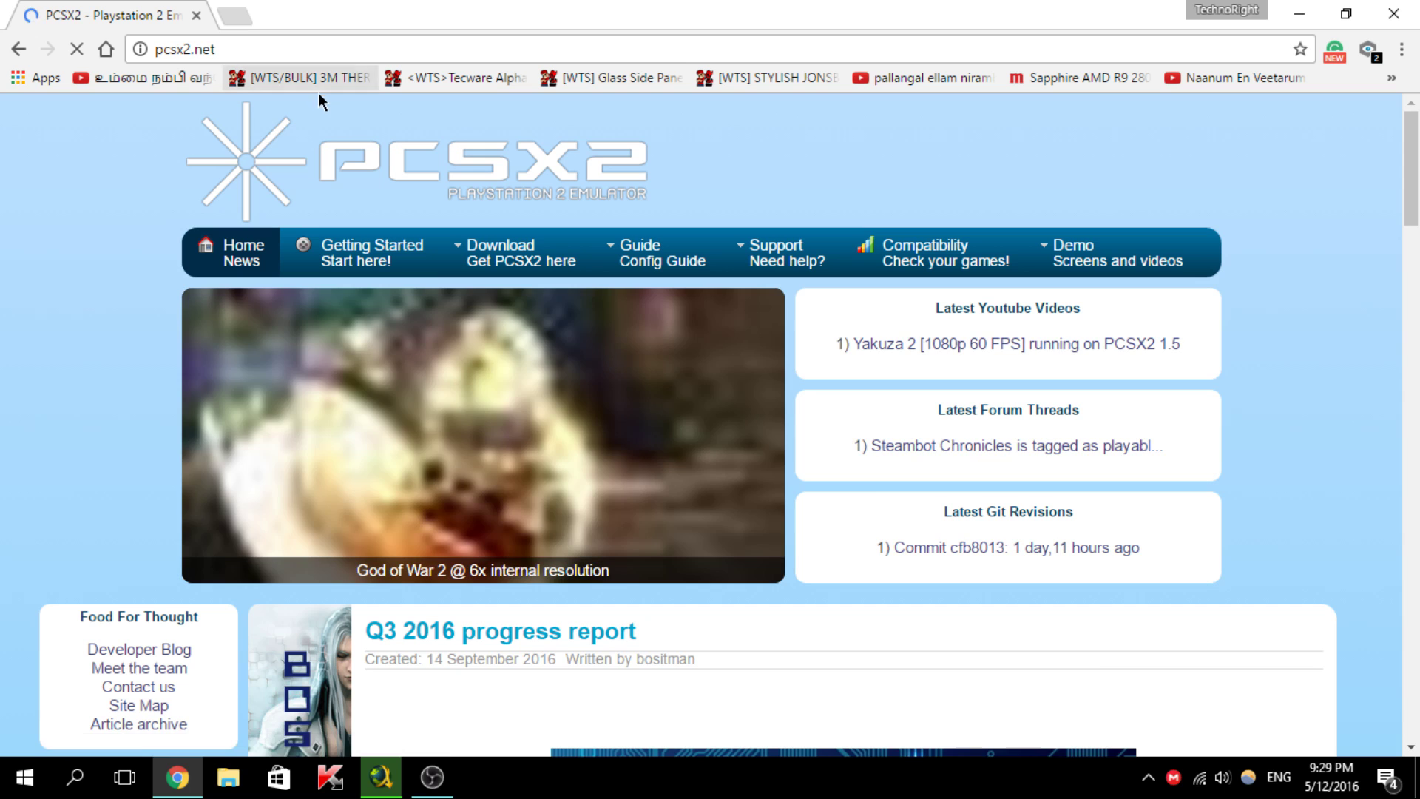
pyautogui.click(739, 156)
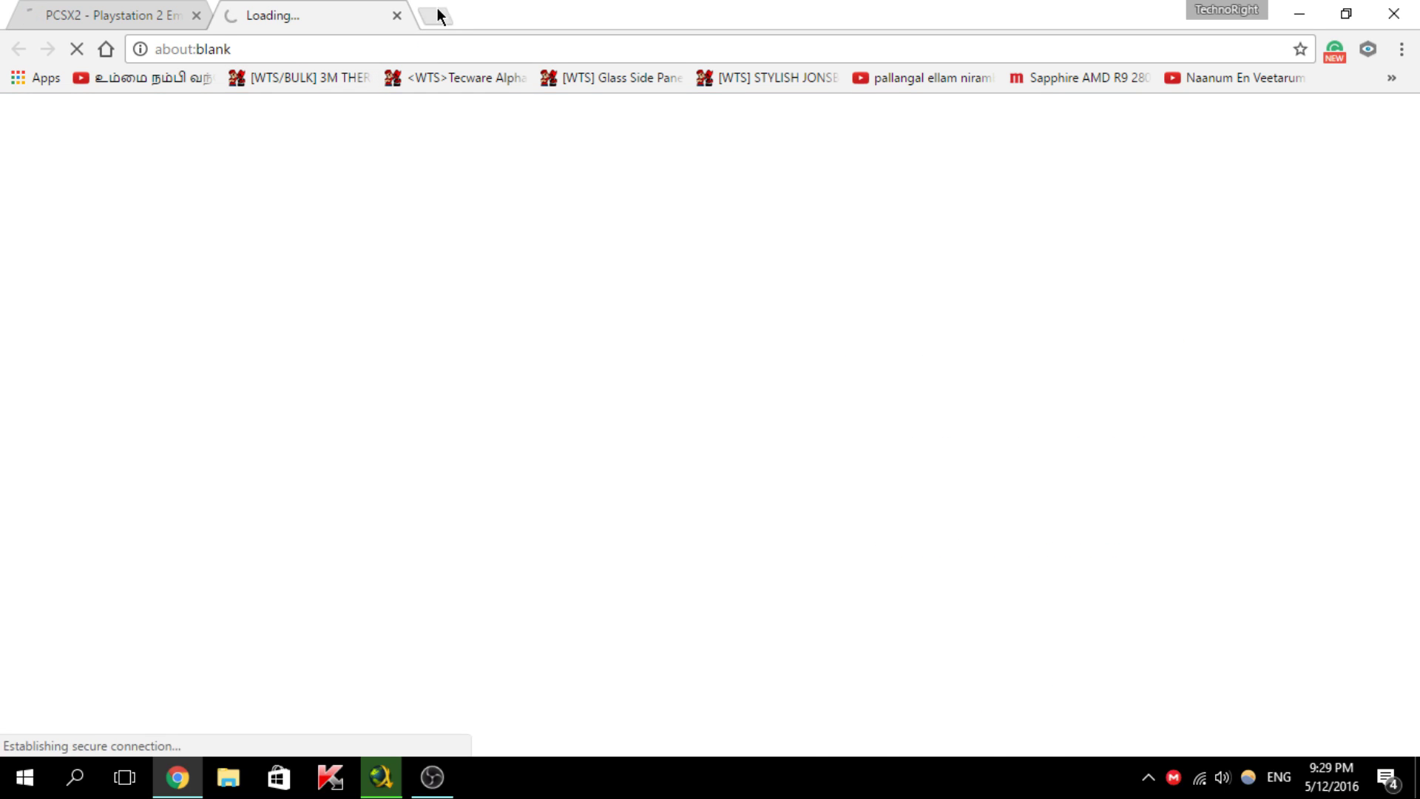
pyautogui.click(400, 15)
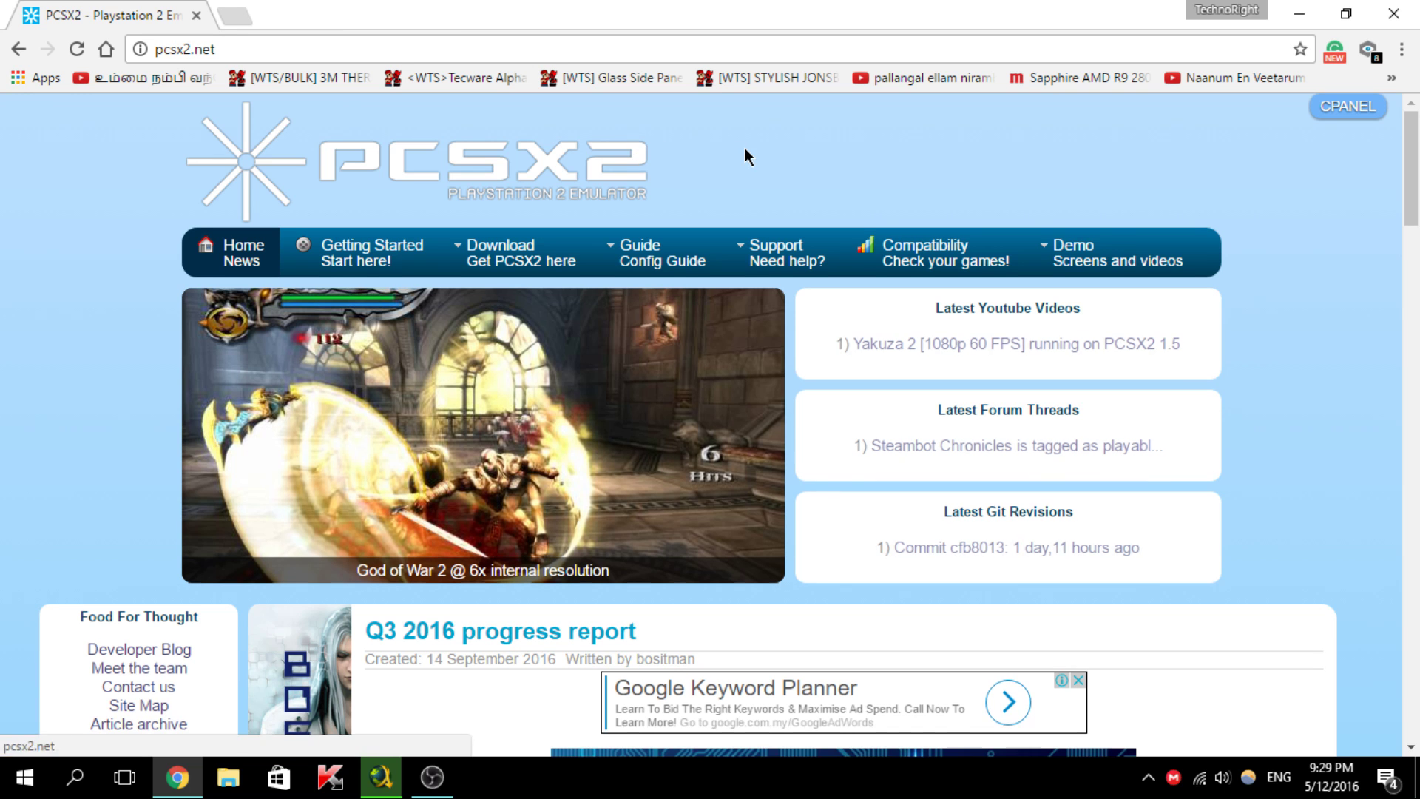
# Download the PCSX2 1.4.0 Standalone Installer from the site's stable Windows releases and minimize the browser
pyautogui.scroll(-1, 745, 148)
pyautogui.moveTo(753, 155)
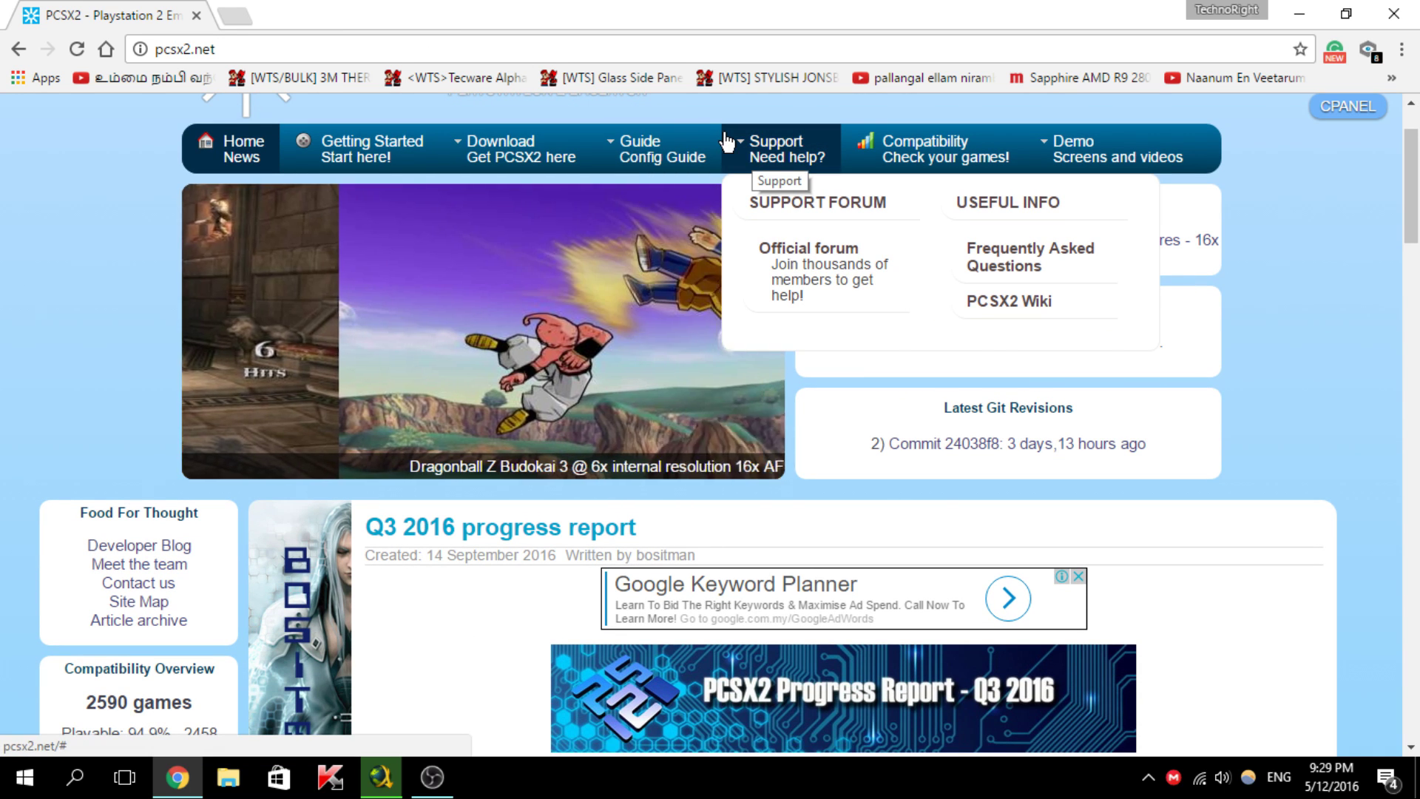
pyautogui.moveTo(511, 169)
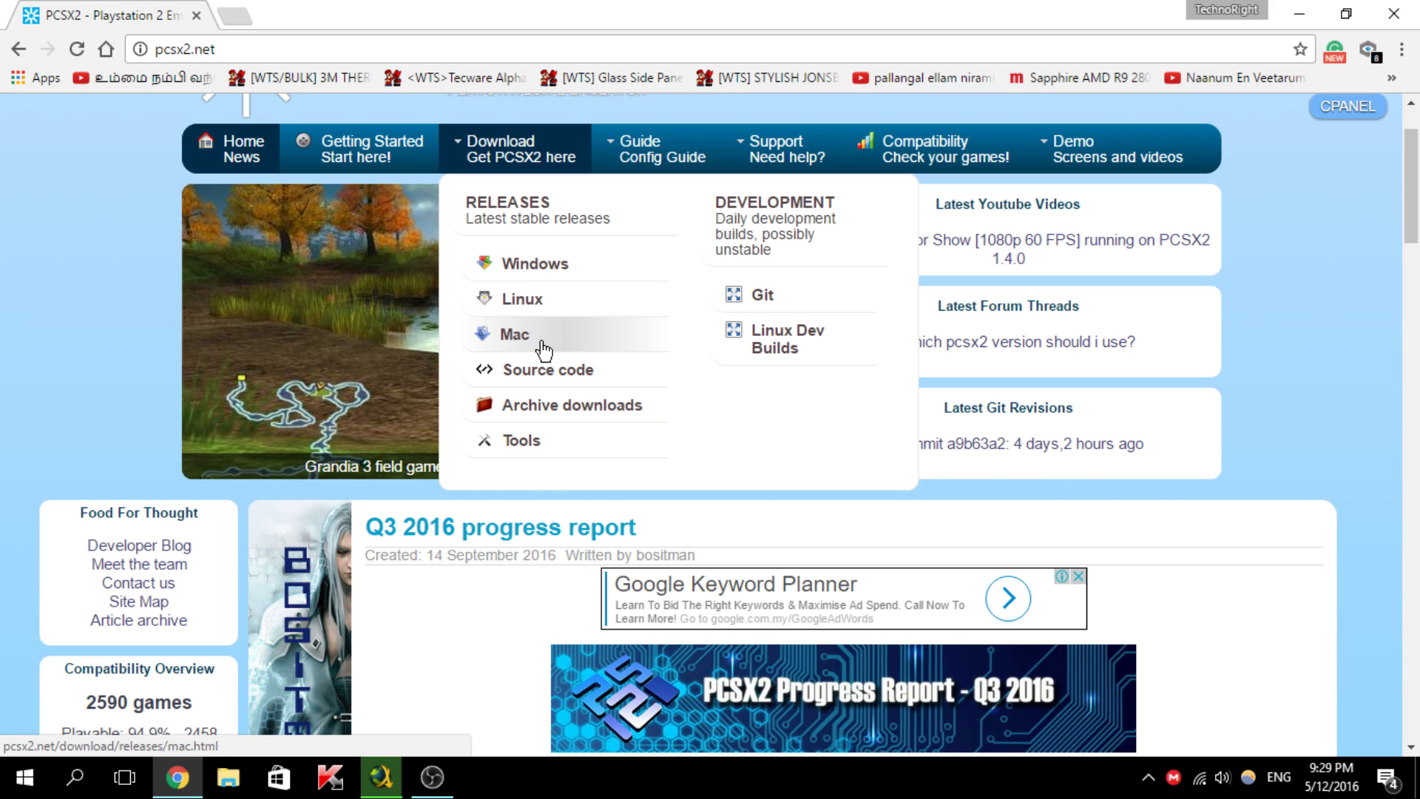
pyautogui.click(542, 270)
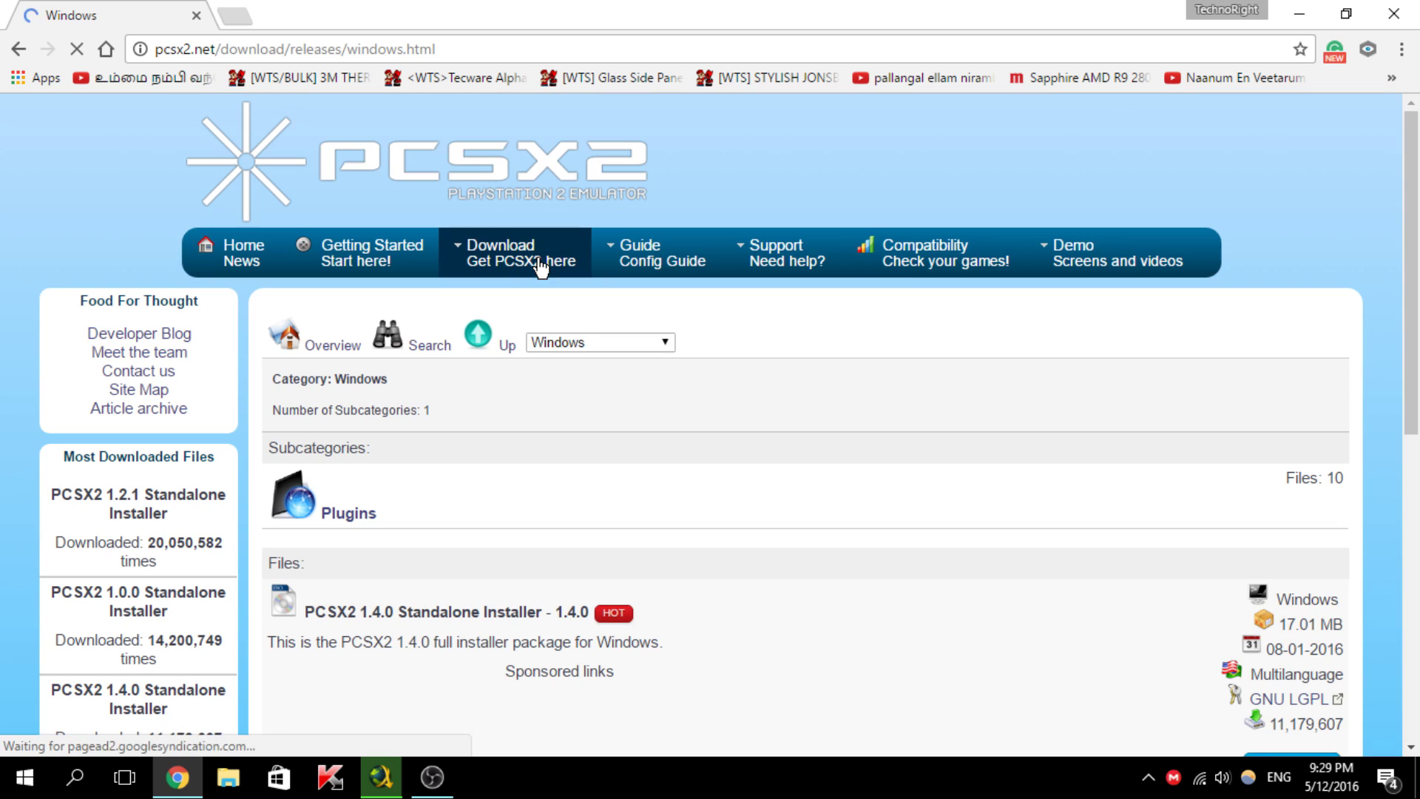
pyautogui.moveTo(542, 270)
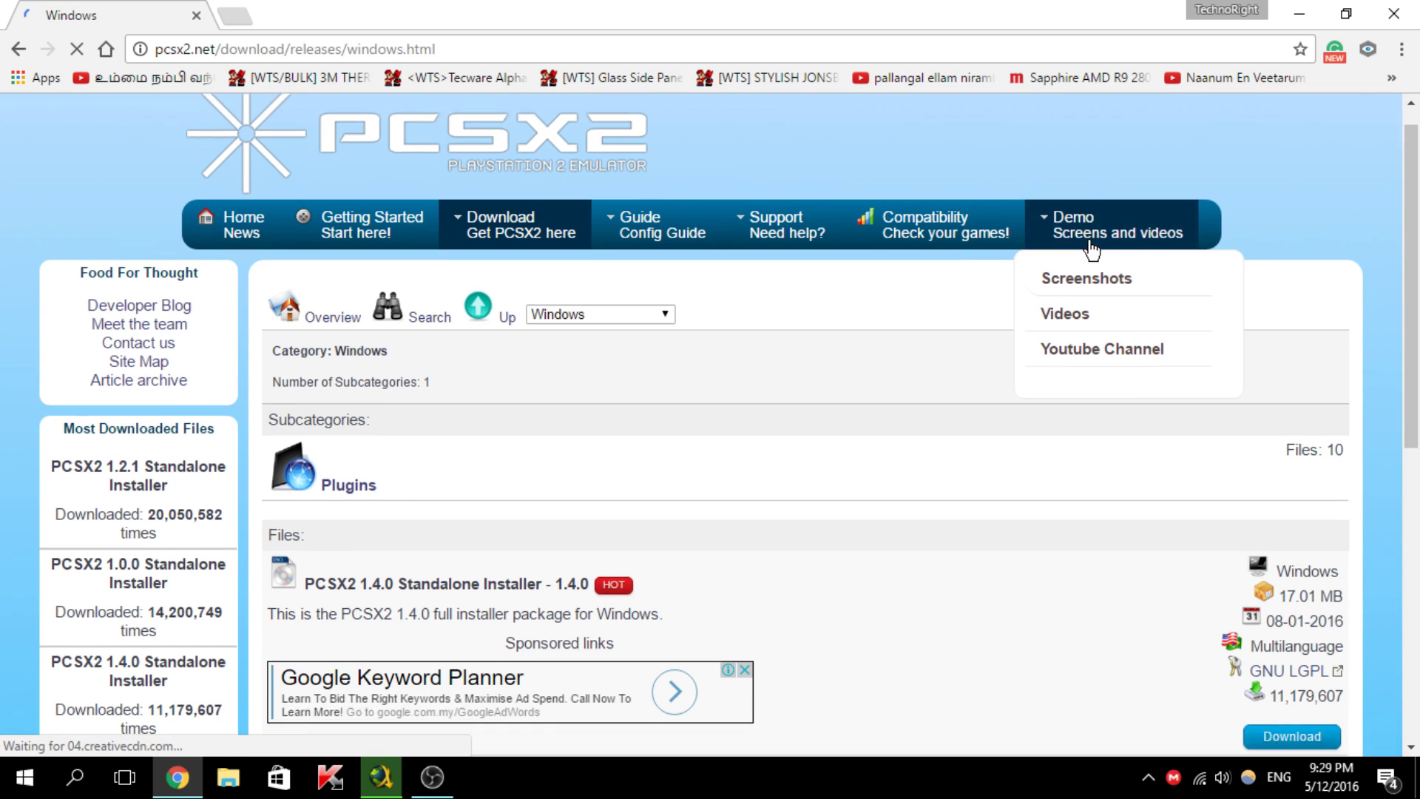
pyautogui.scroll(-4, 1089, 241)
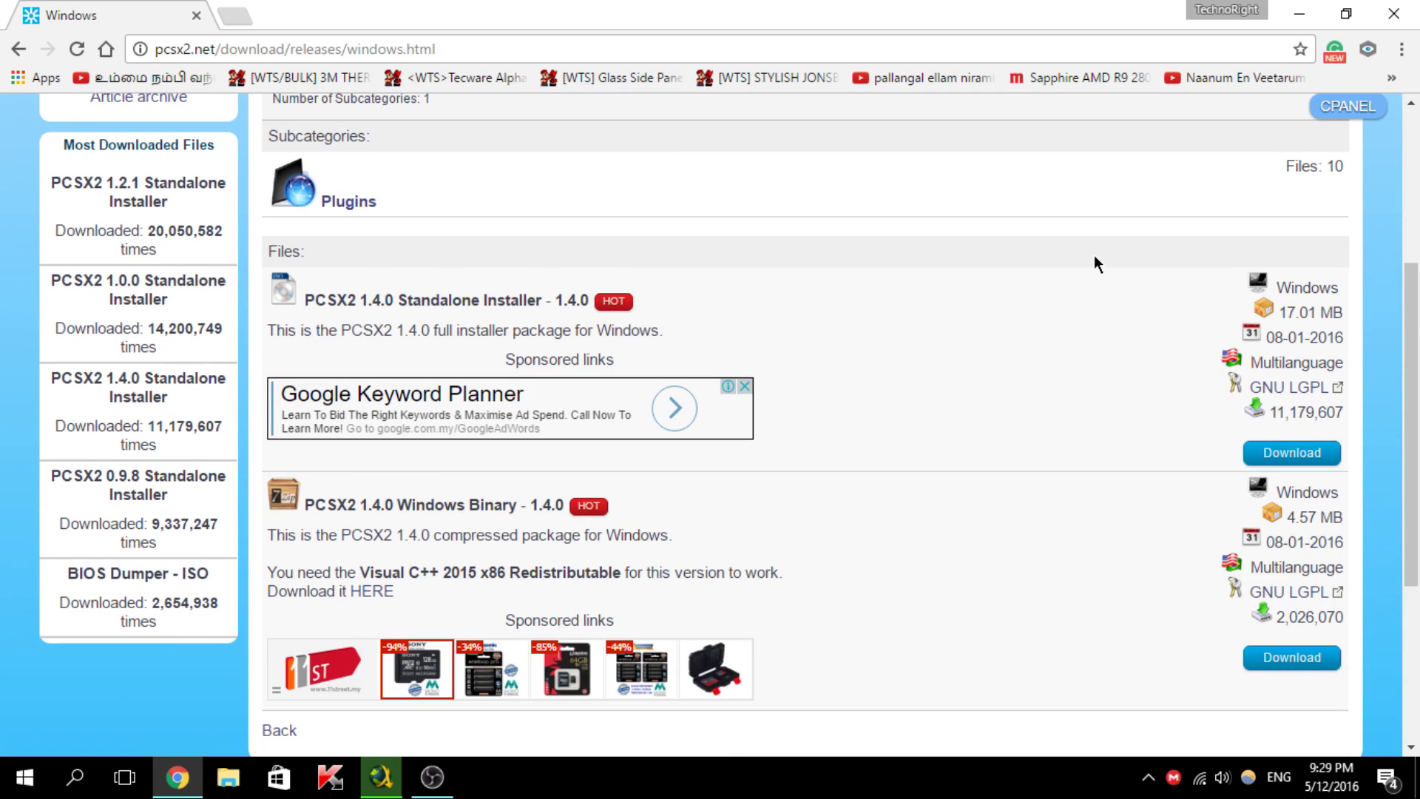
pyautogui.scroll(-1, 1094, 254)
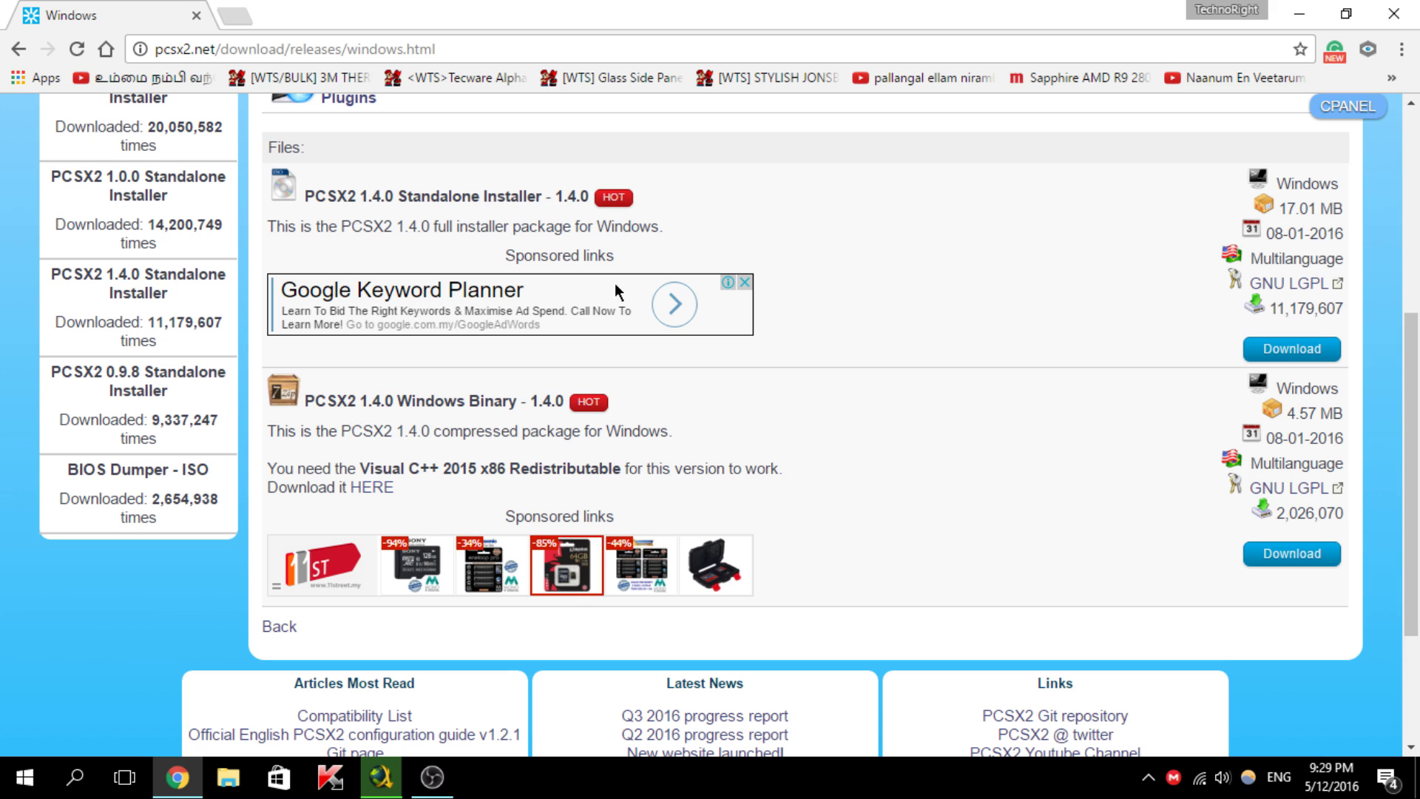
pyautogui.click(1274, 348)
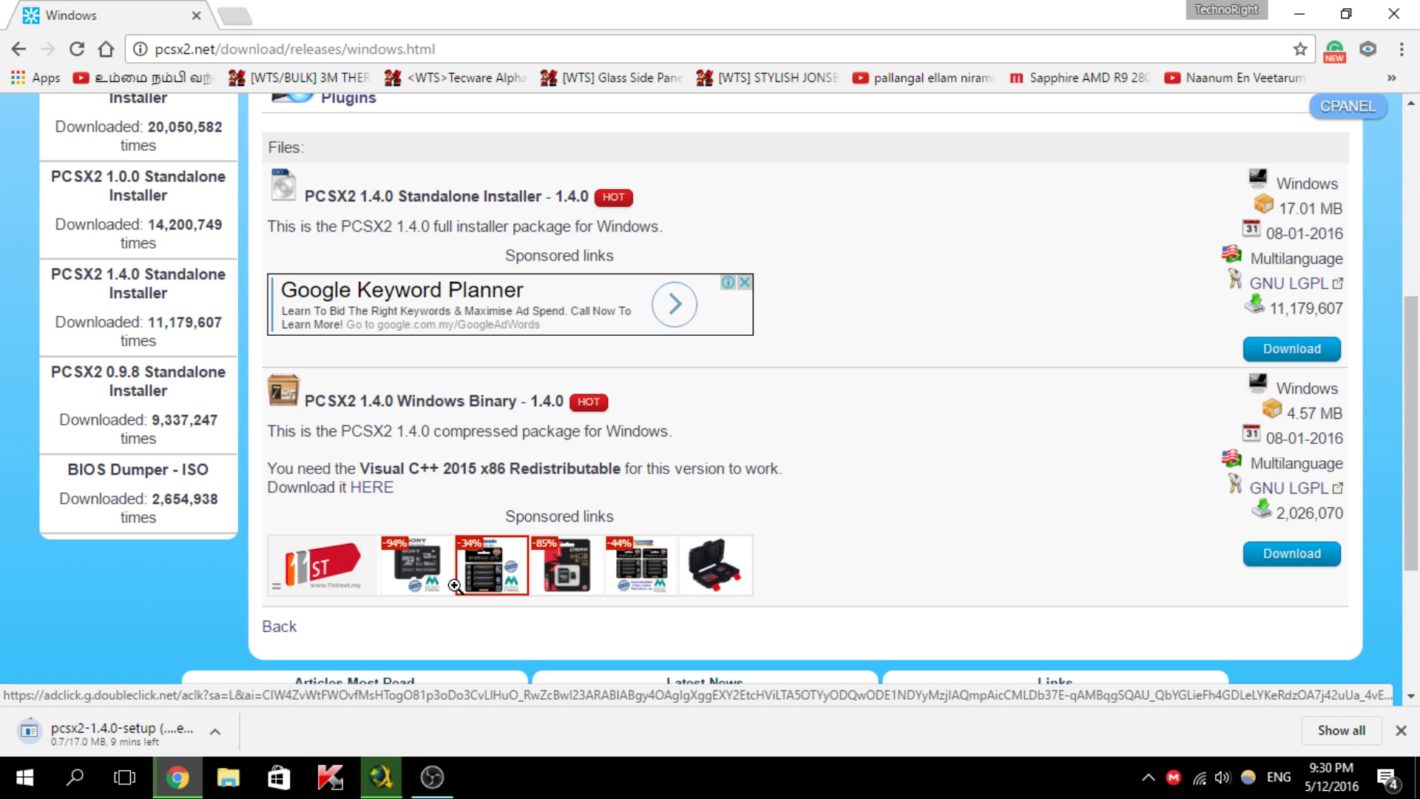
pyautogui.click(1308, 13)
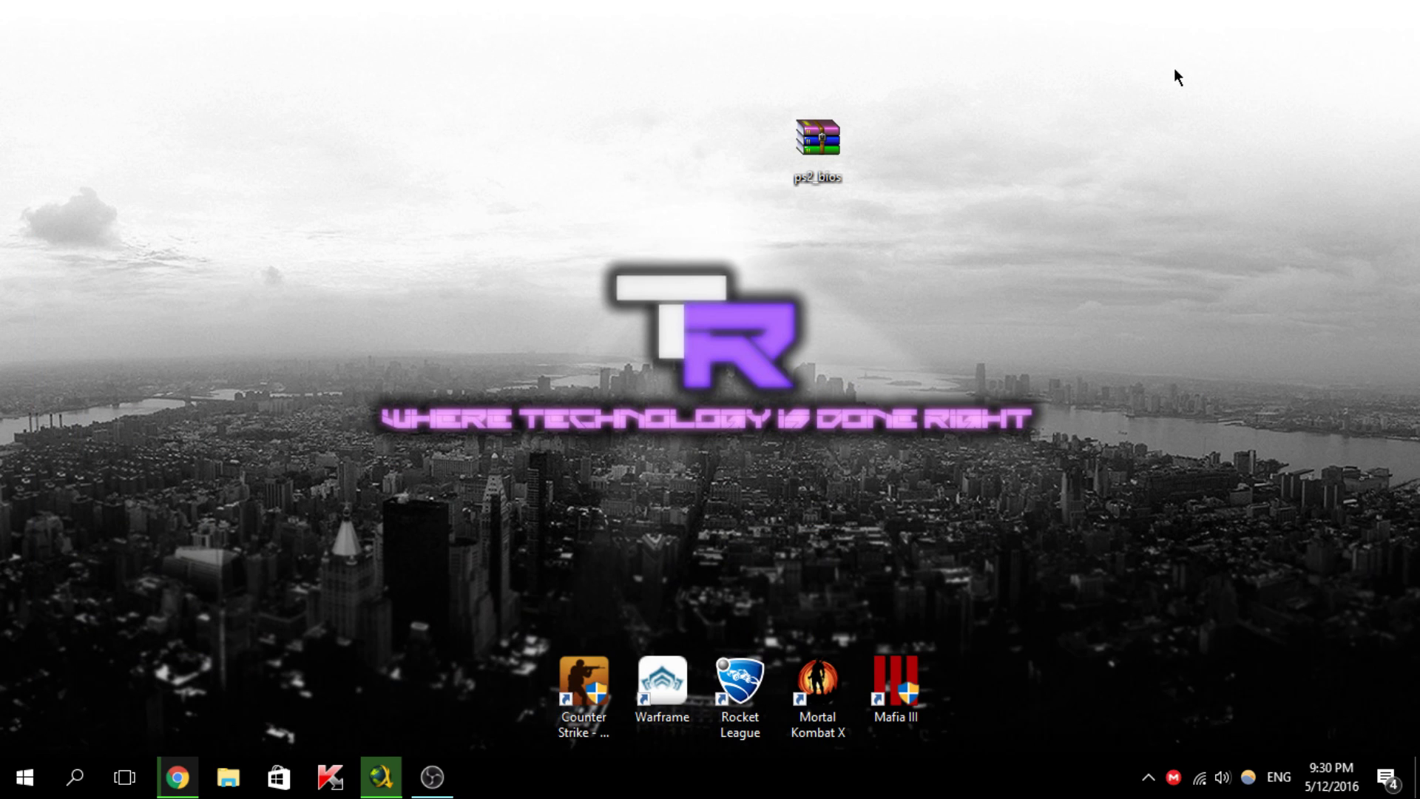
pyautogui.moveTo(1174, 68); pyautogui.dragTo(916, 243)
pyautogui.click(821, 144)
pyautogui.click(836, 226)
pyautogui.moveTo(832, 295); pyautogui.dragTo(770, 40)
pyautogui.click(960, 165)
# Open the ps2_bios archive from the desktop in WinRAR, look through its BIOS files and close it
pyautogui.doubleClick(808, 154)
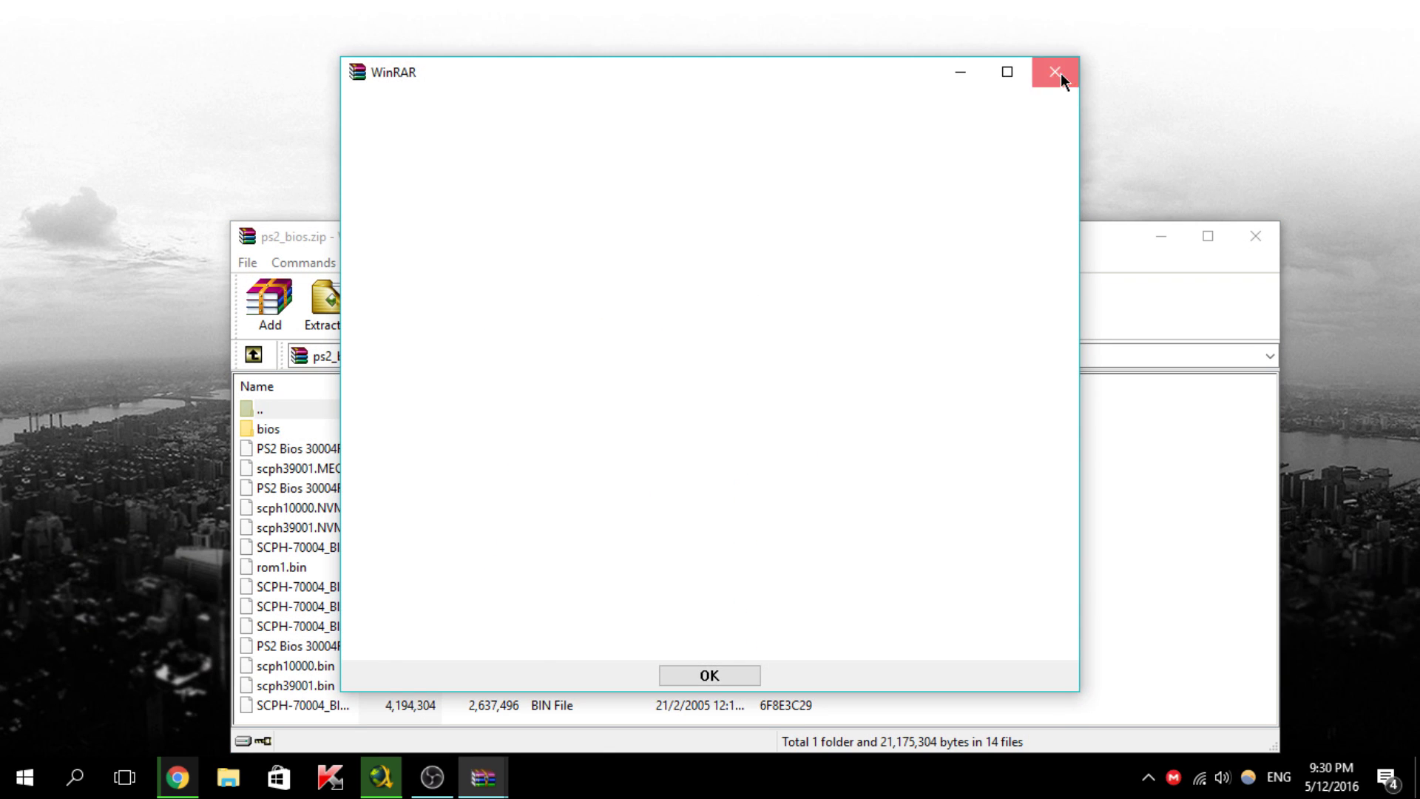
pyautogui.click(1060, 73)
pyautogui.moveTo(843, 250); pyautogui.dragTo(841, 211)
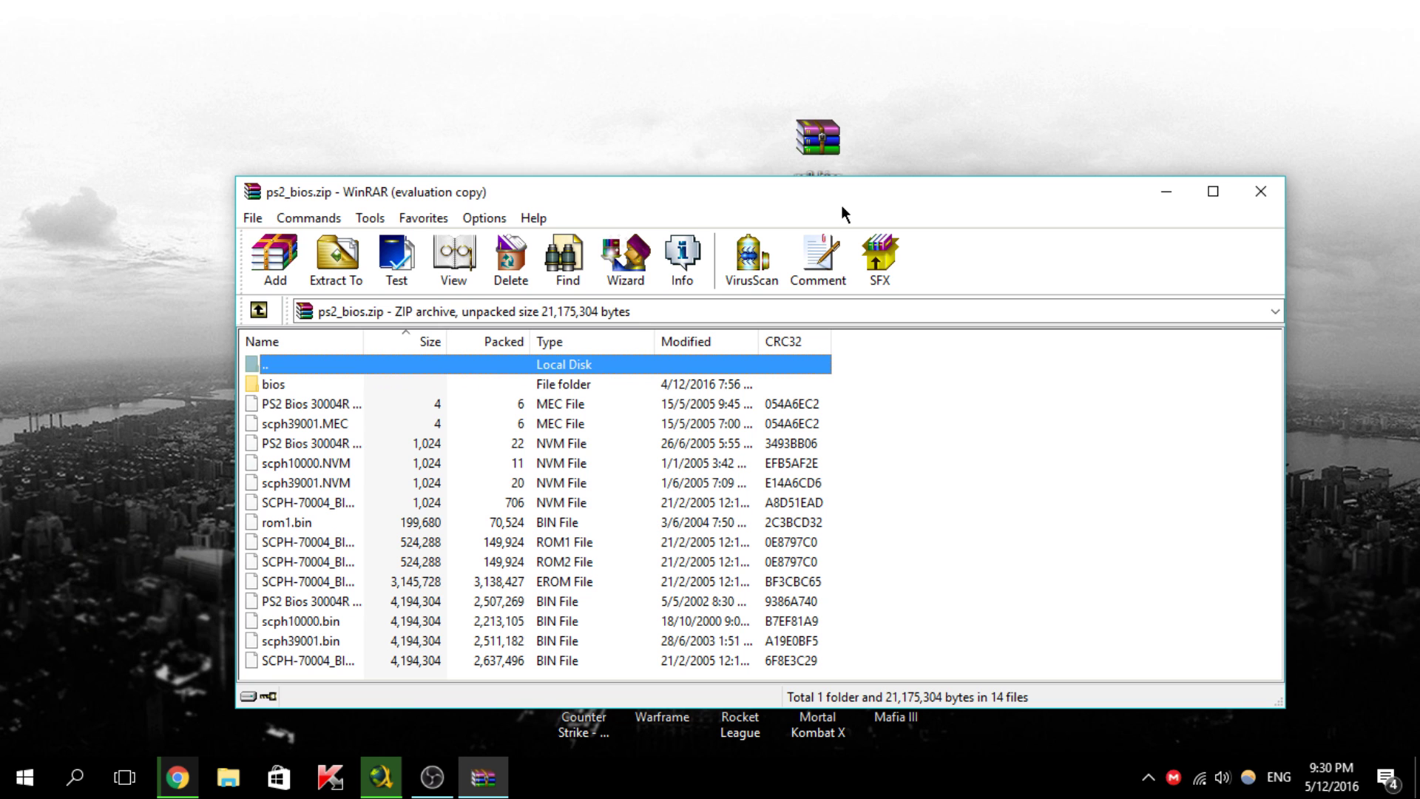
pyautogui.click(1213, 191)
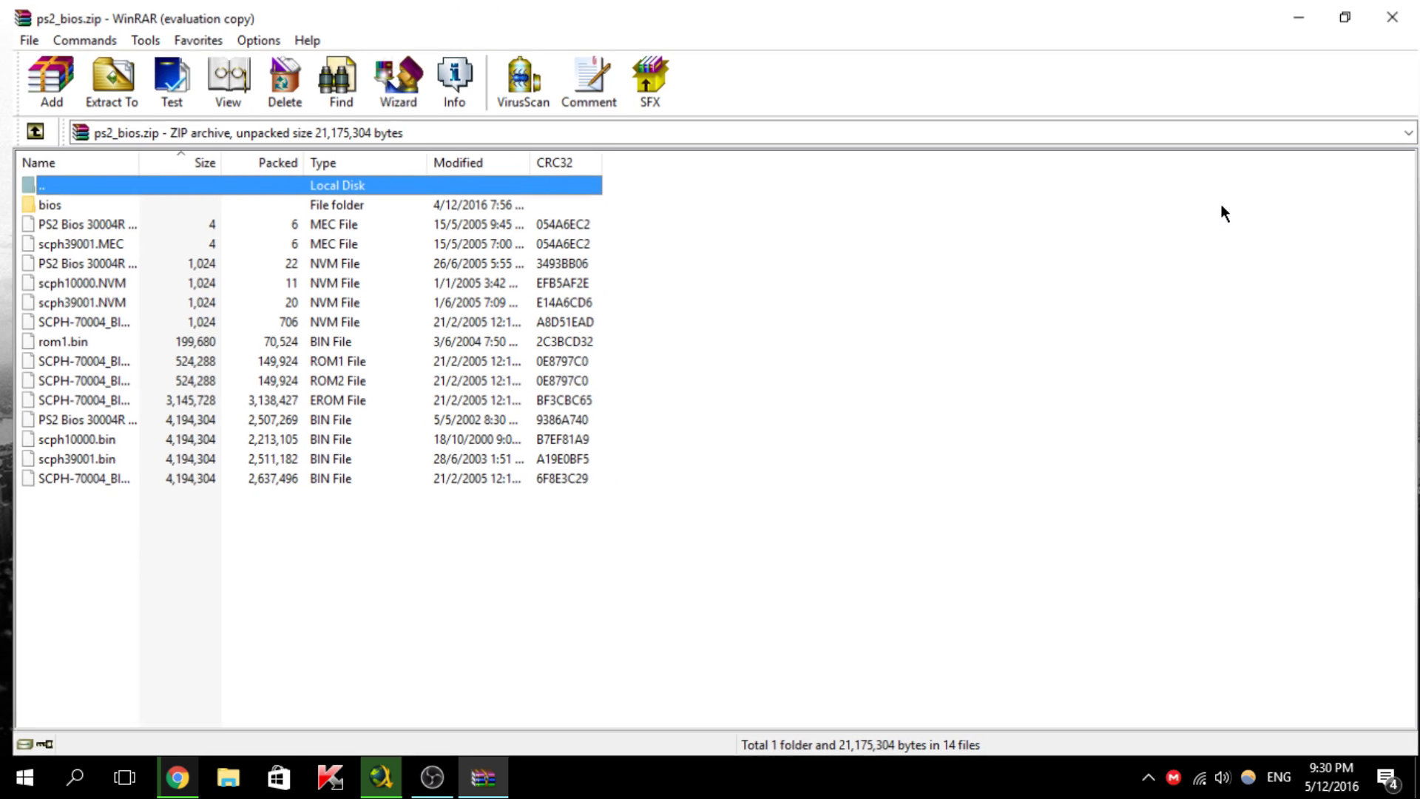
pyautogui.moveTo(421, 615); pyautogui.dragTo(392, 222)
pyautogui.click(736, 287)
pyautogui.click(1347, 10)
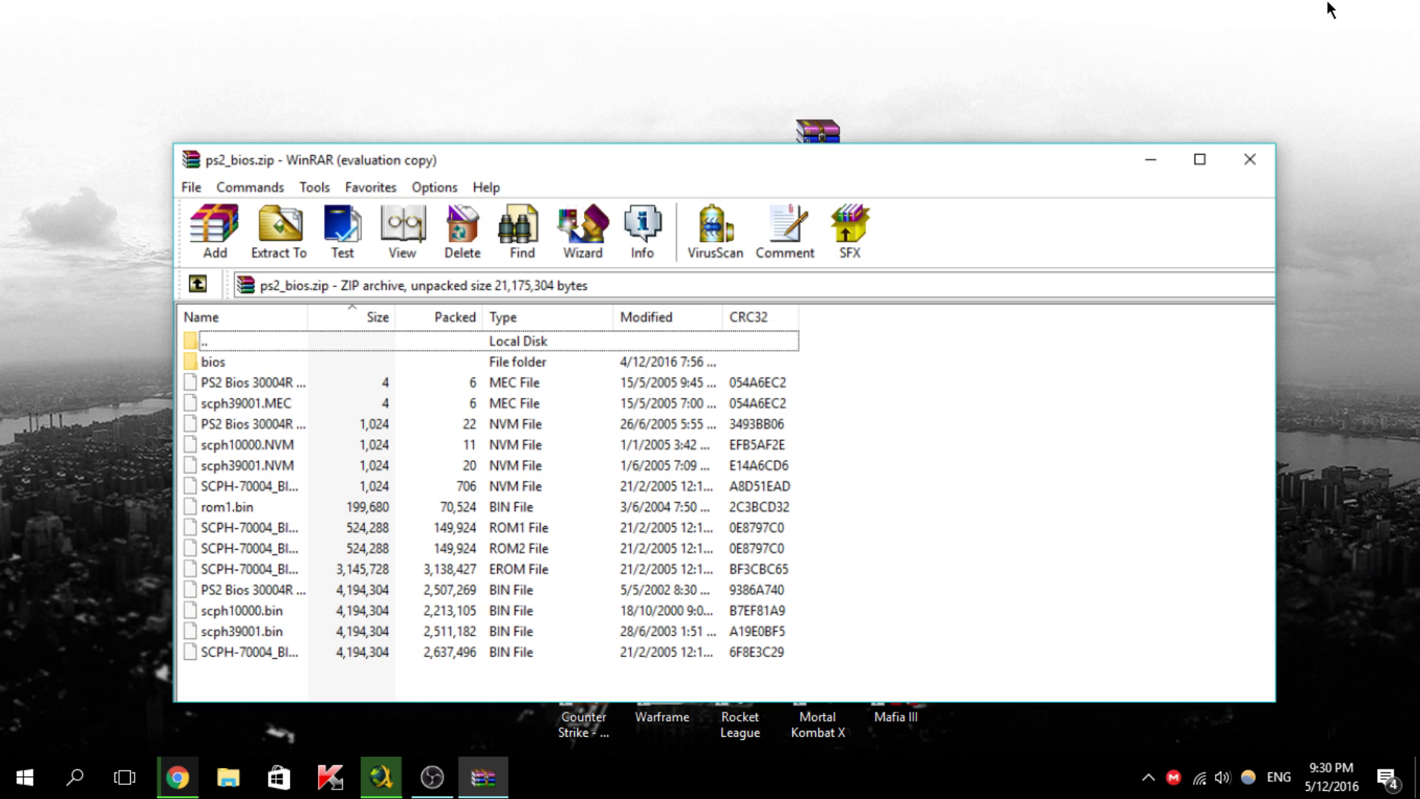
pyautogui.click(1160, 186)
# Create a new folder on the desktop and name it bios
pyautogui.rightClick(243, 47)
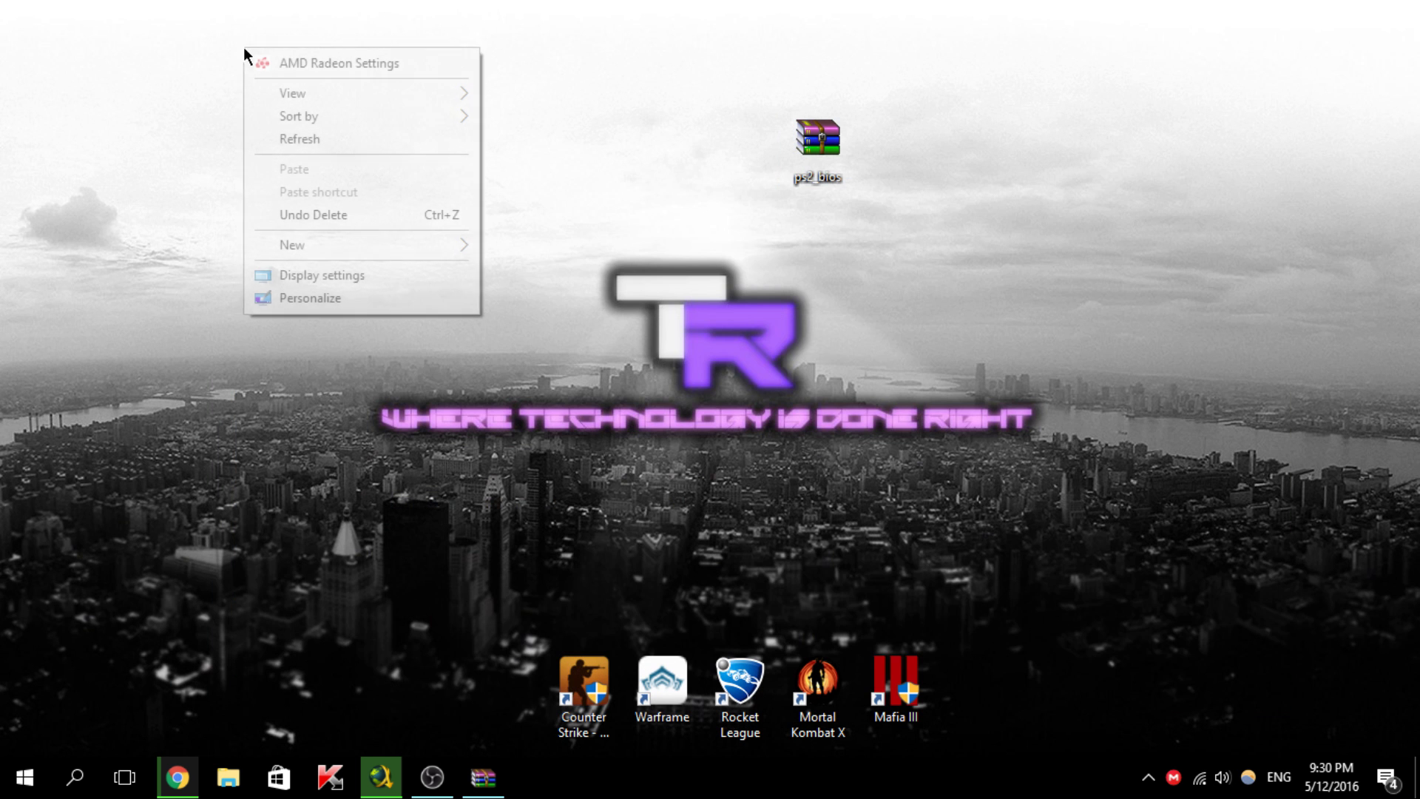
pyautogui.moveTo(433, 244)
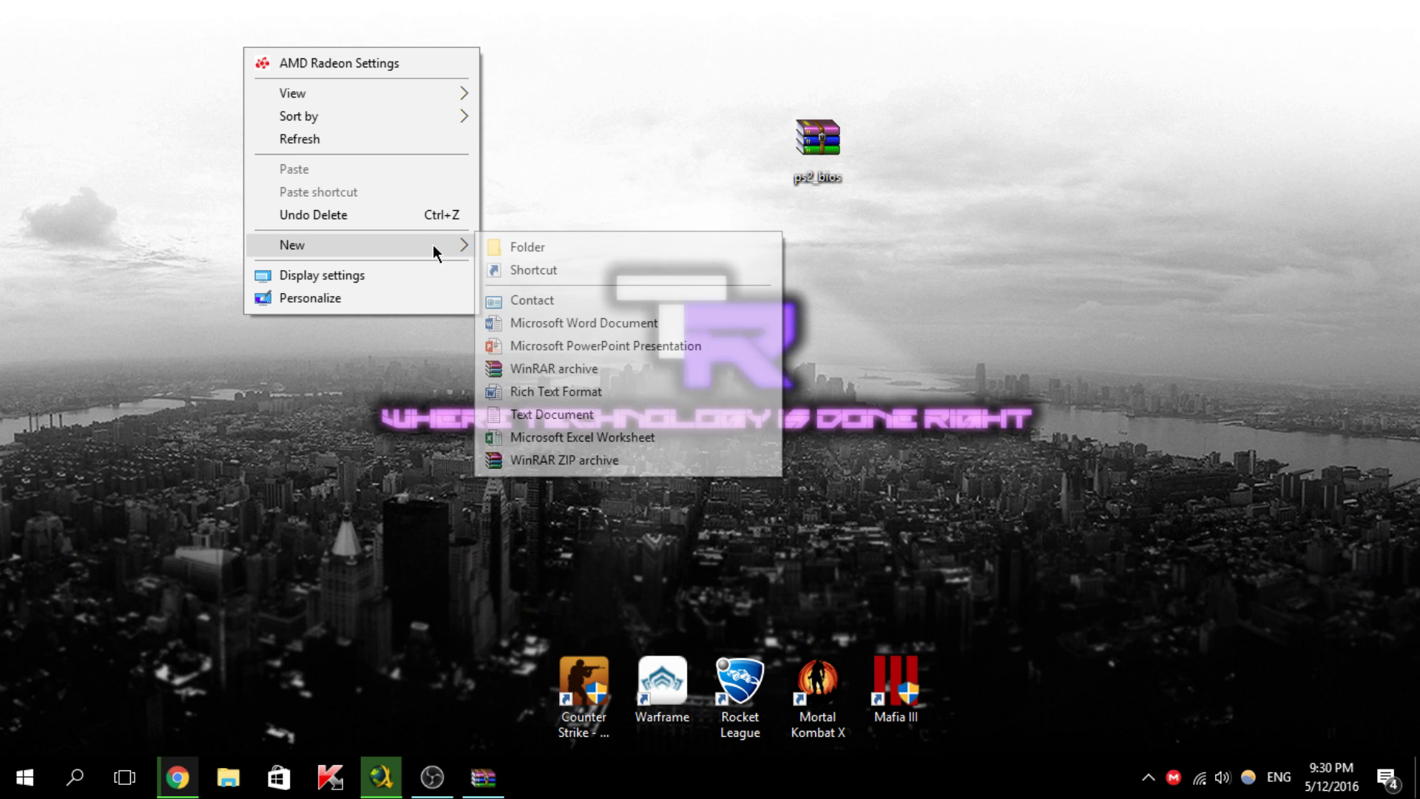
pyautogui.click(536, 256)
pyautogui.click(274, 37)
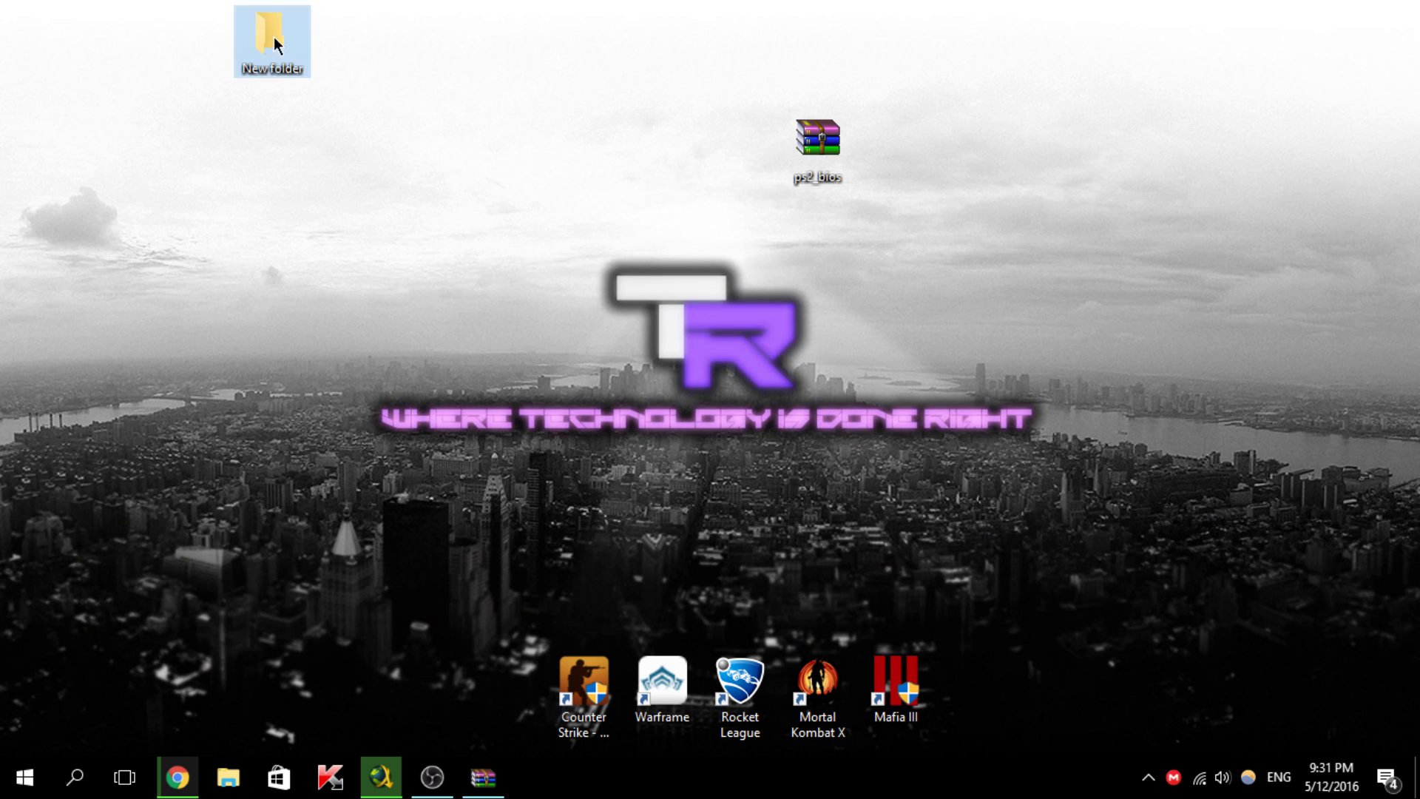
pyautogui.moveTo(288, 128); pyautogui.dragTo(290, 130)
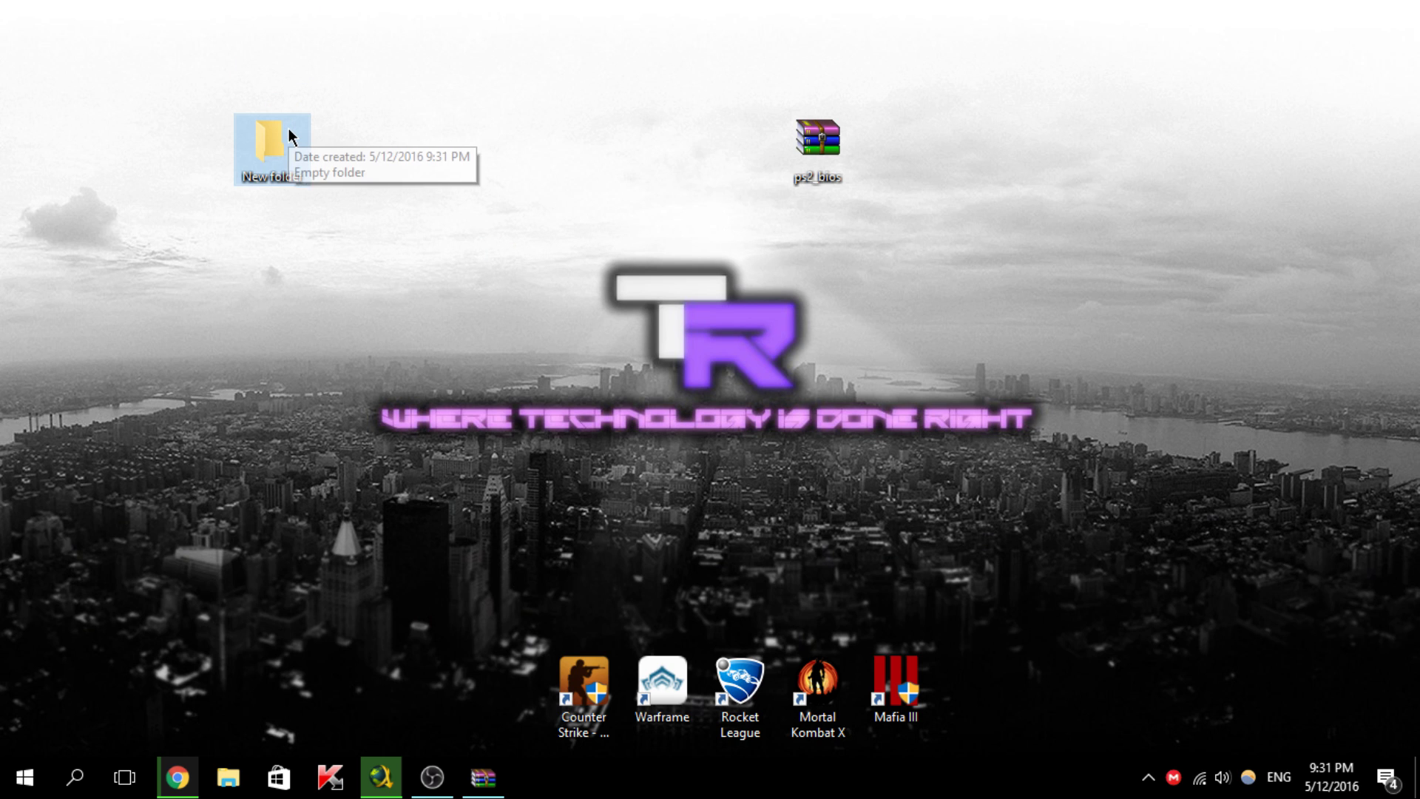
pyautogui.press('F2')
pyautogui.write('bios')
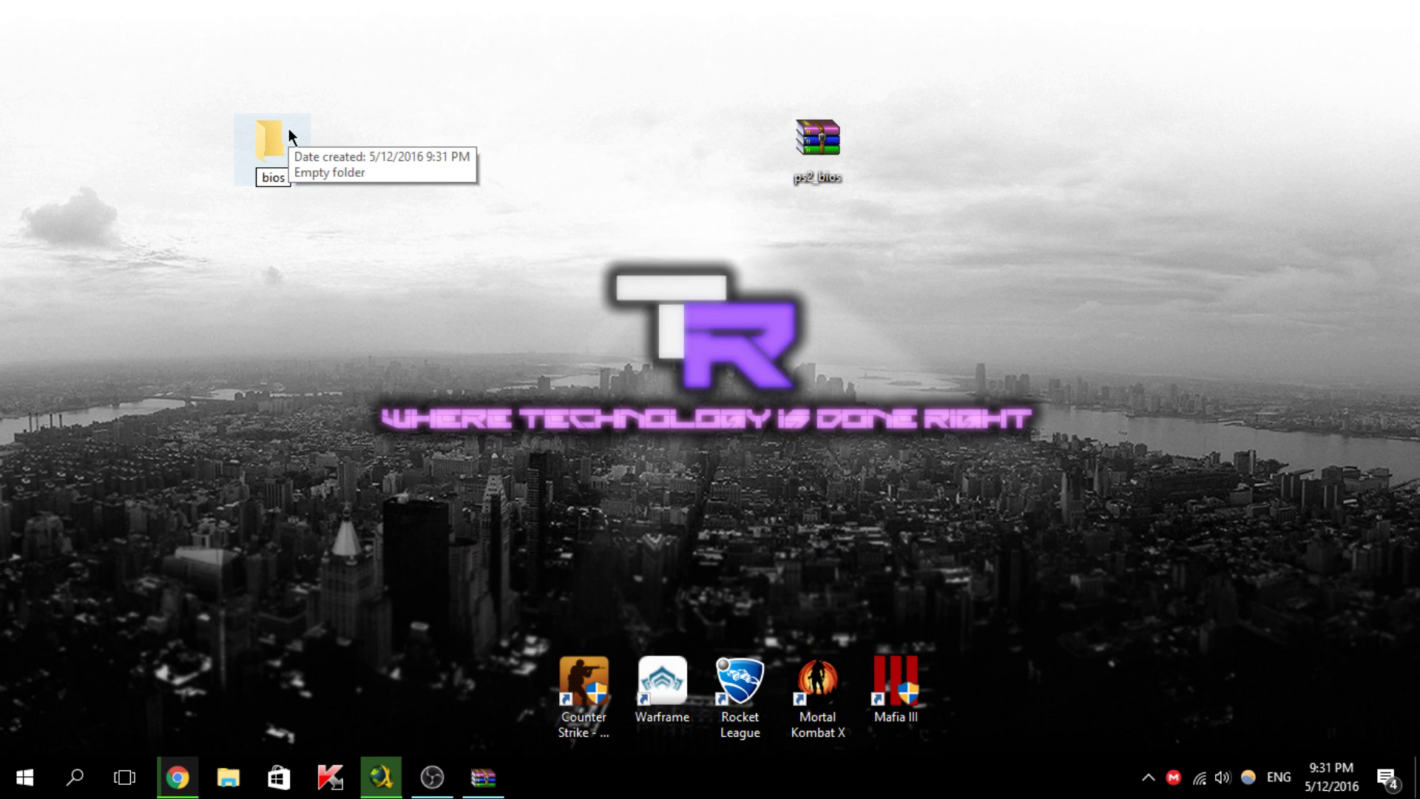
pyautogui.press('Return')
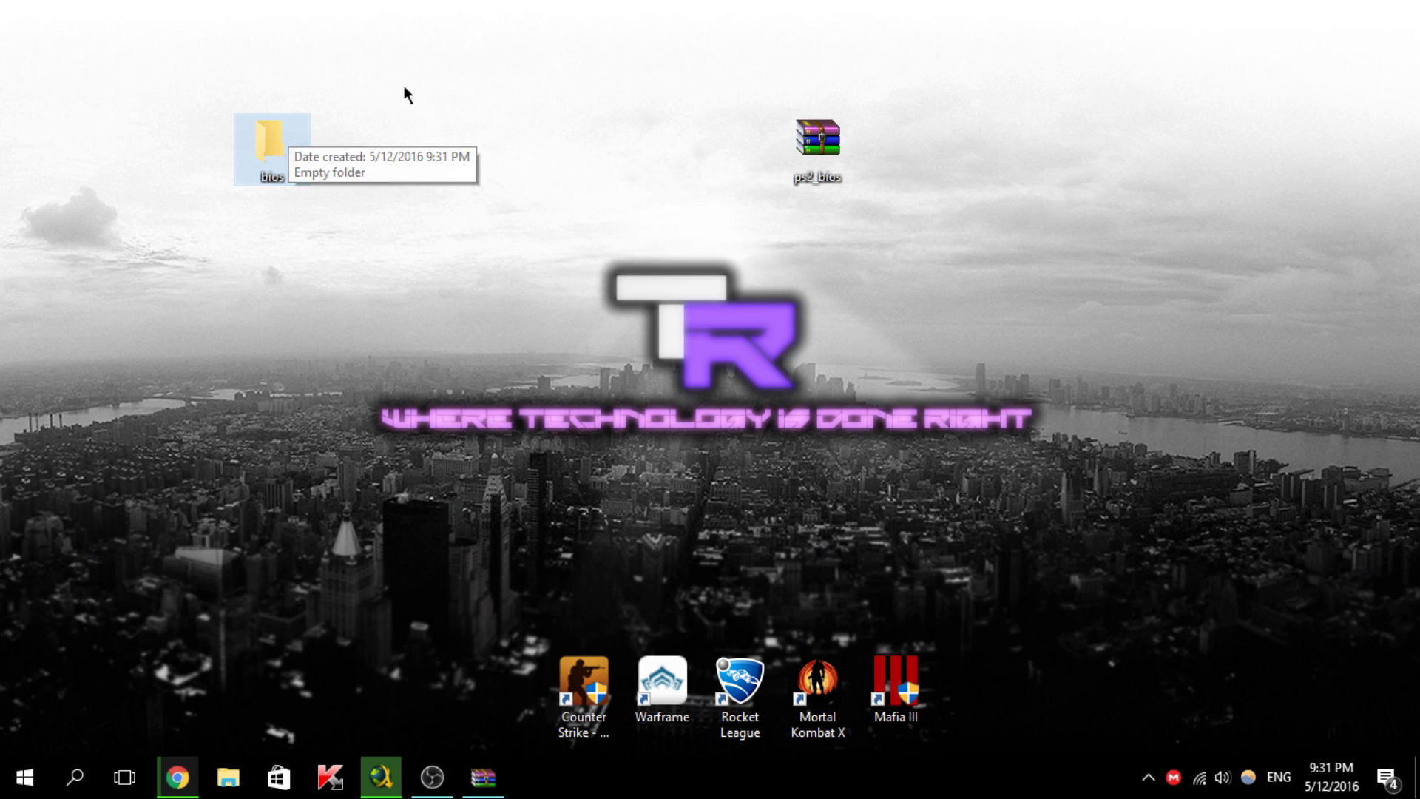
# Extract all loose files from ps2_bios.zip, without its bios subfolder, into the desktop's bios folder and close the archive
pyautogui.doubleClick(792, 144)
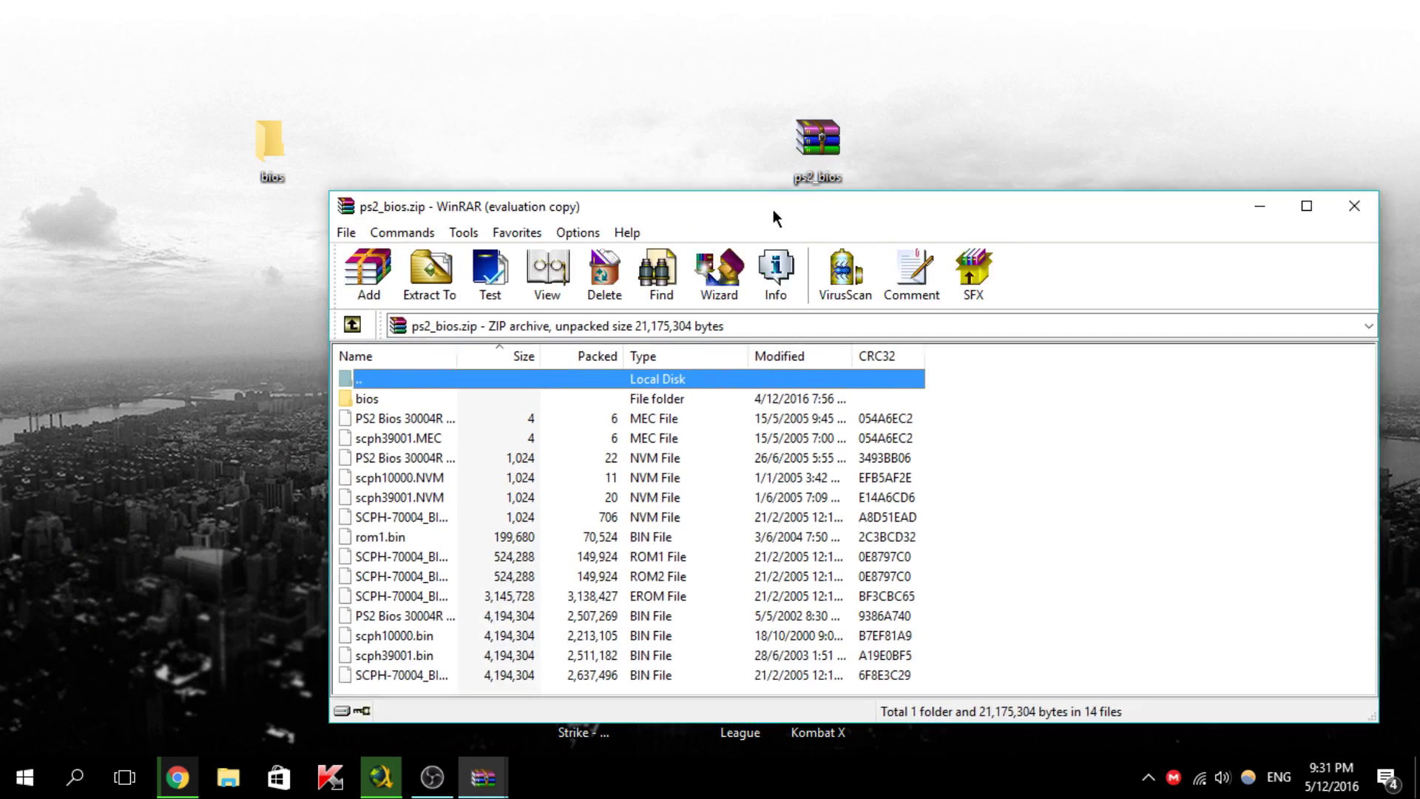
pyautogui.moveTo(774, 218); pyautogui.dragTo(827, 128)
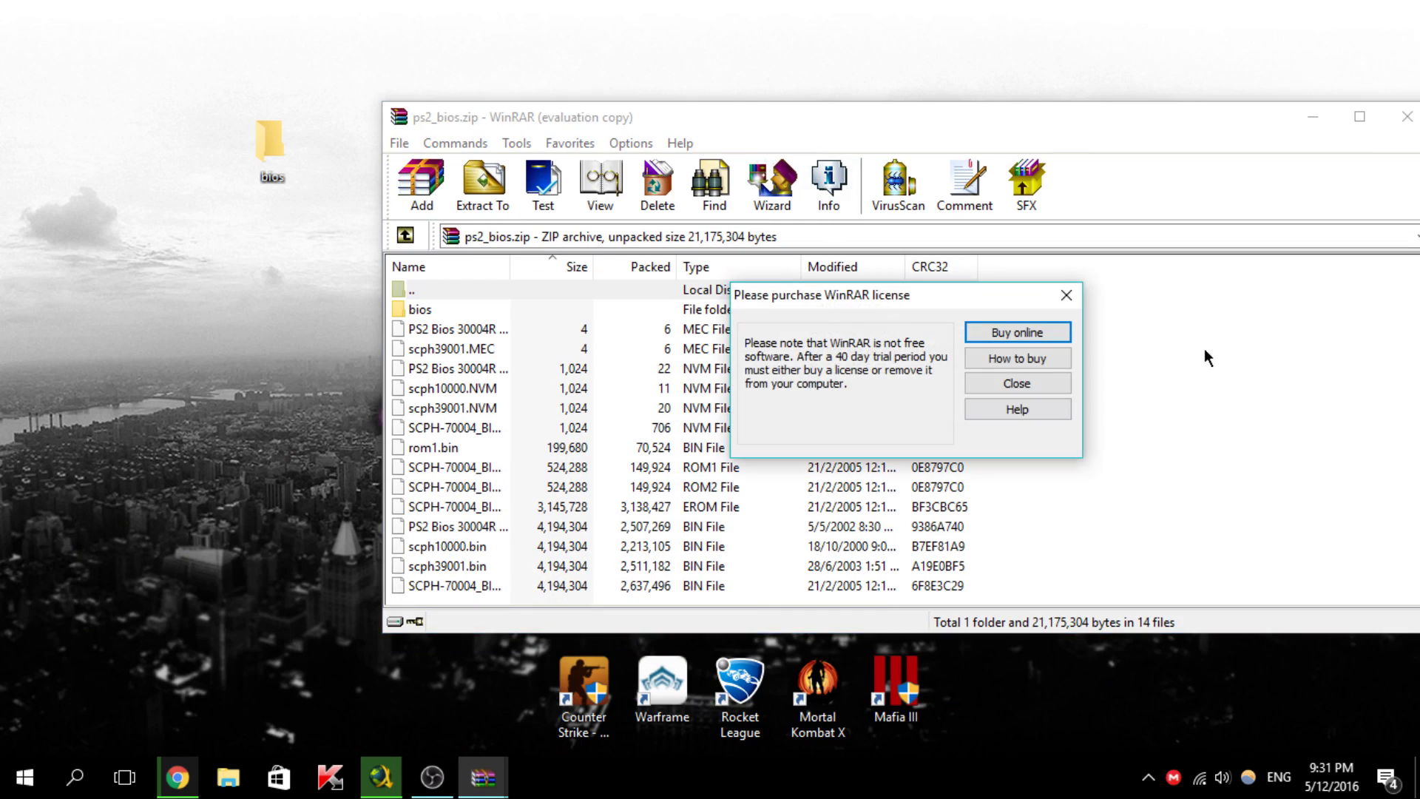
pyautogui.click(1063, 293)
pyautogui.click(1335, 60)
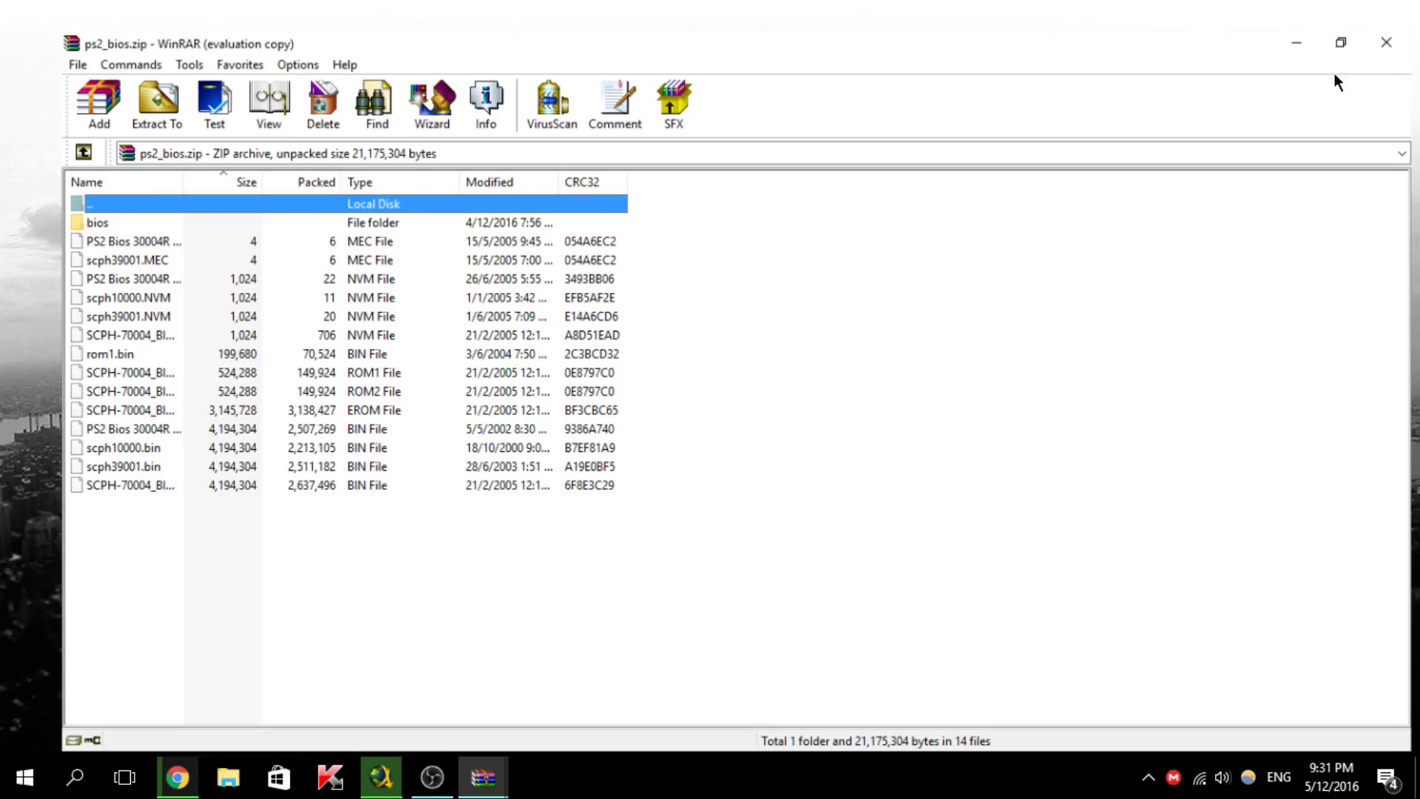
pyautogui.click(495, 571)
pyautogui.moveTo(497, 577); pyautogui.dragTo(460, 214)
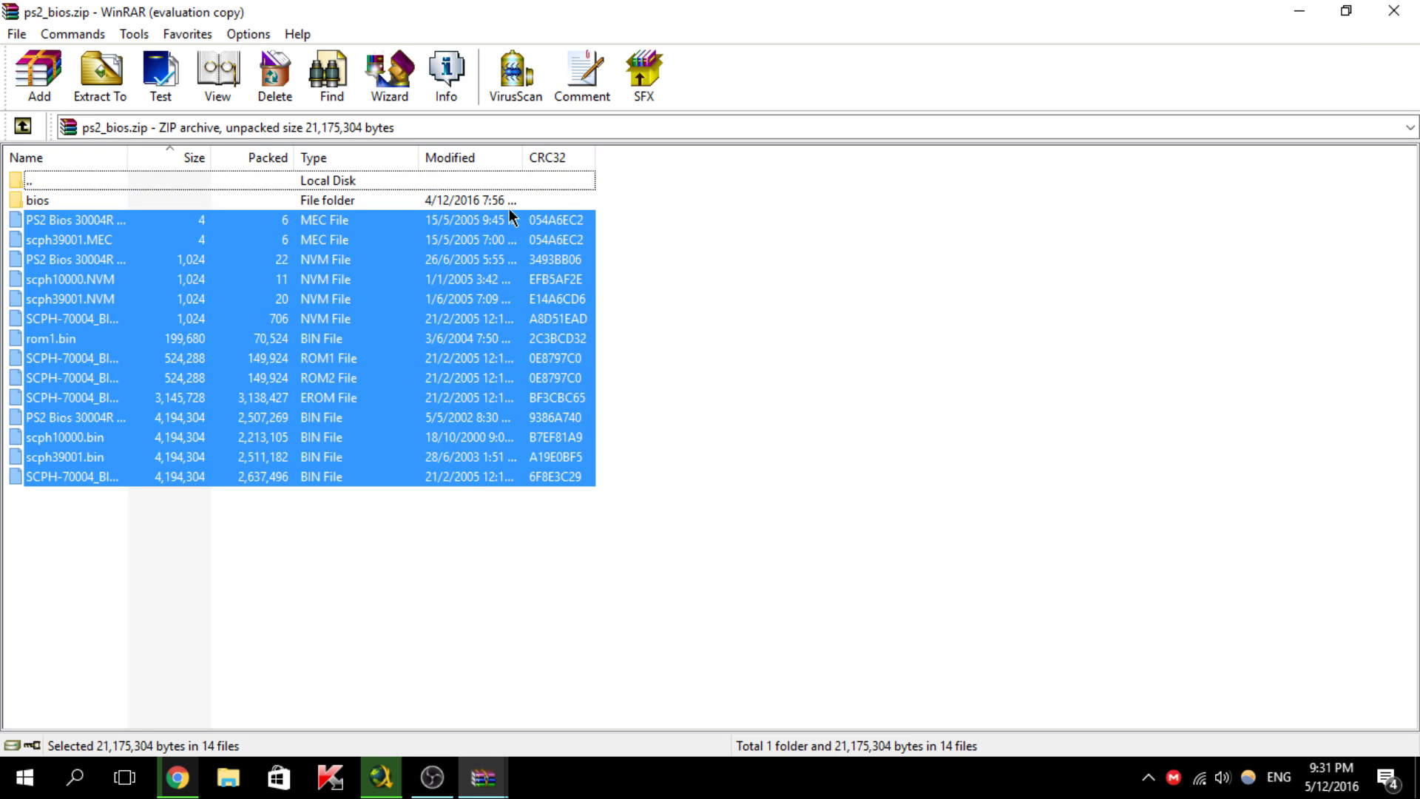
pyautogui.click(1346, 11)
pyautogui.moveTo(827, 386); pyautogui.dragTo(825, 390)
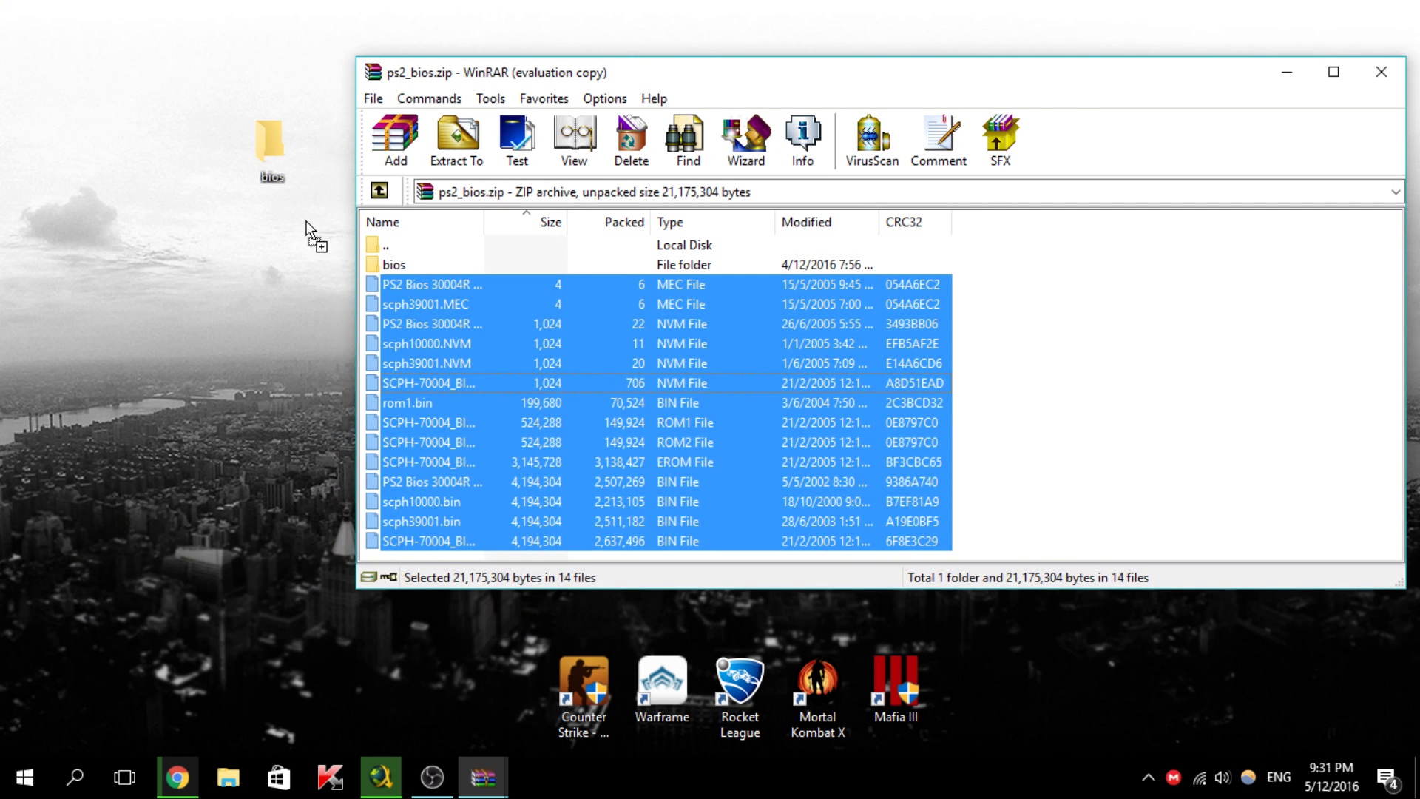
pyautogui.moveTo(307, 226); pyautogui.dragTo(274, 154)
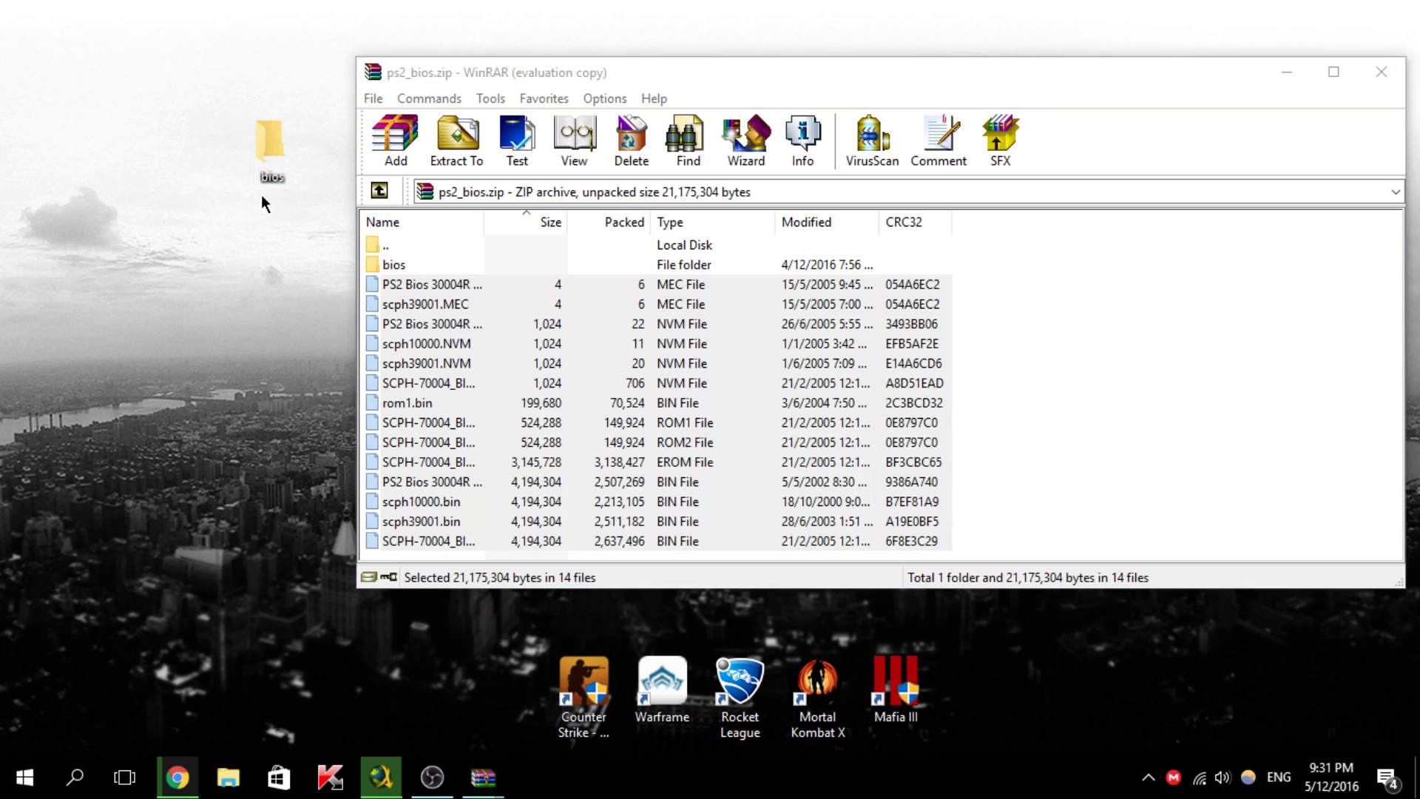
pyautogui.click(1381, 72)
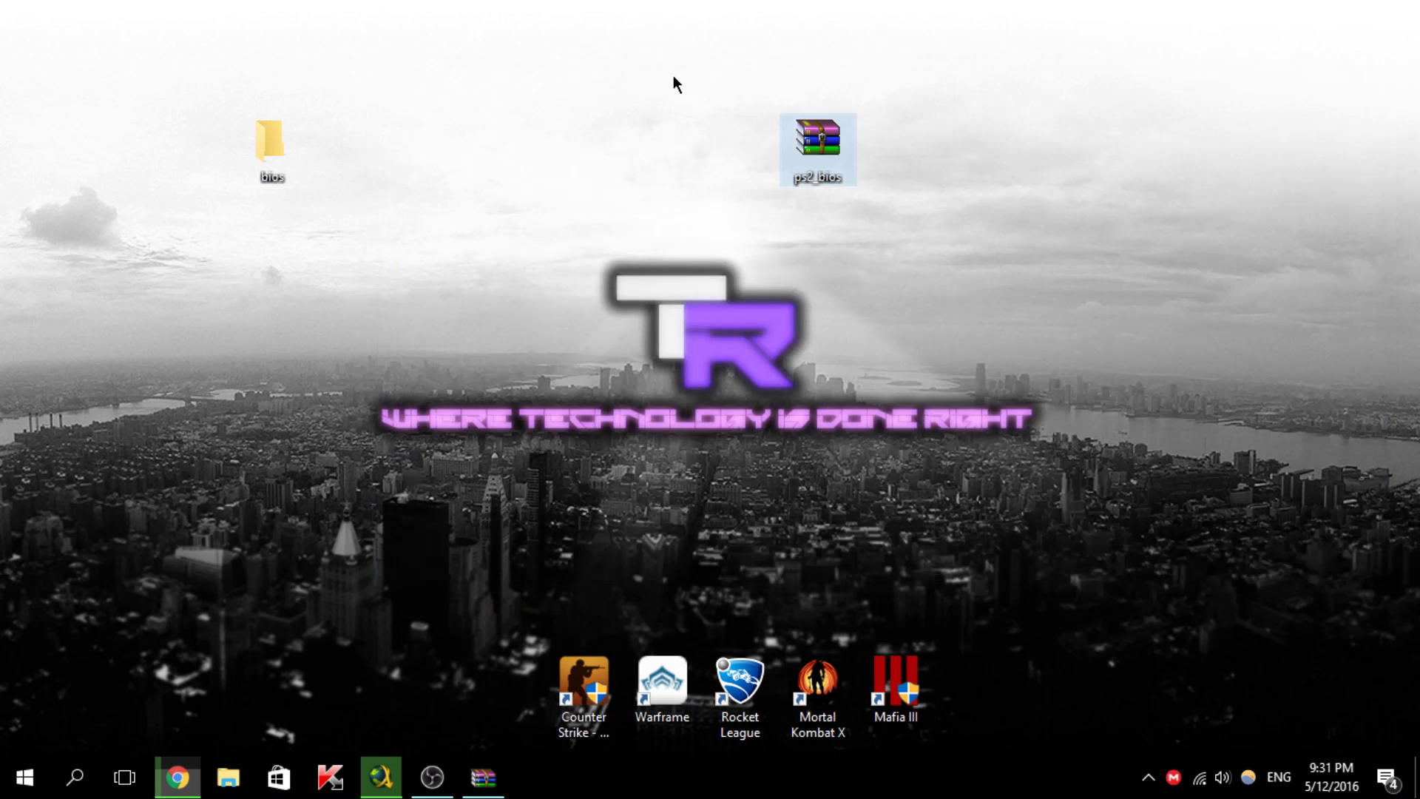
# Refresh the desktop and delete the ps2_bios archive from it
pyautogui.rightClick(673, 76)
pyautogui.click(749, 166)
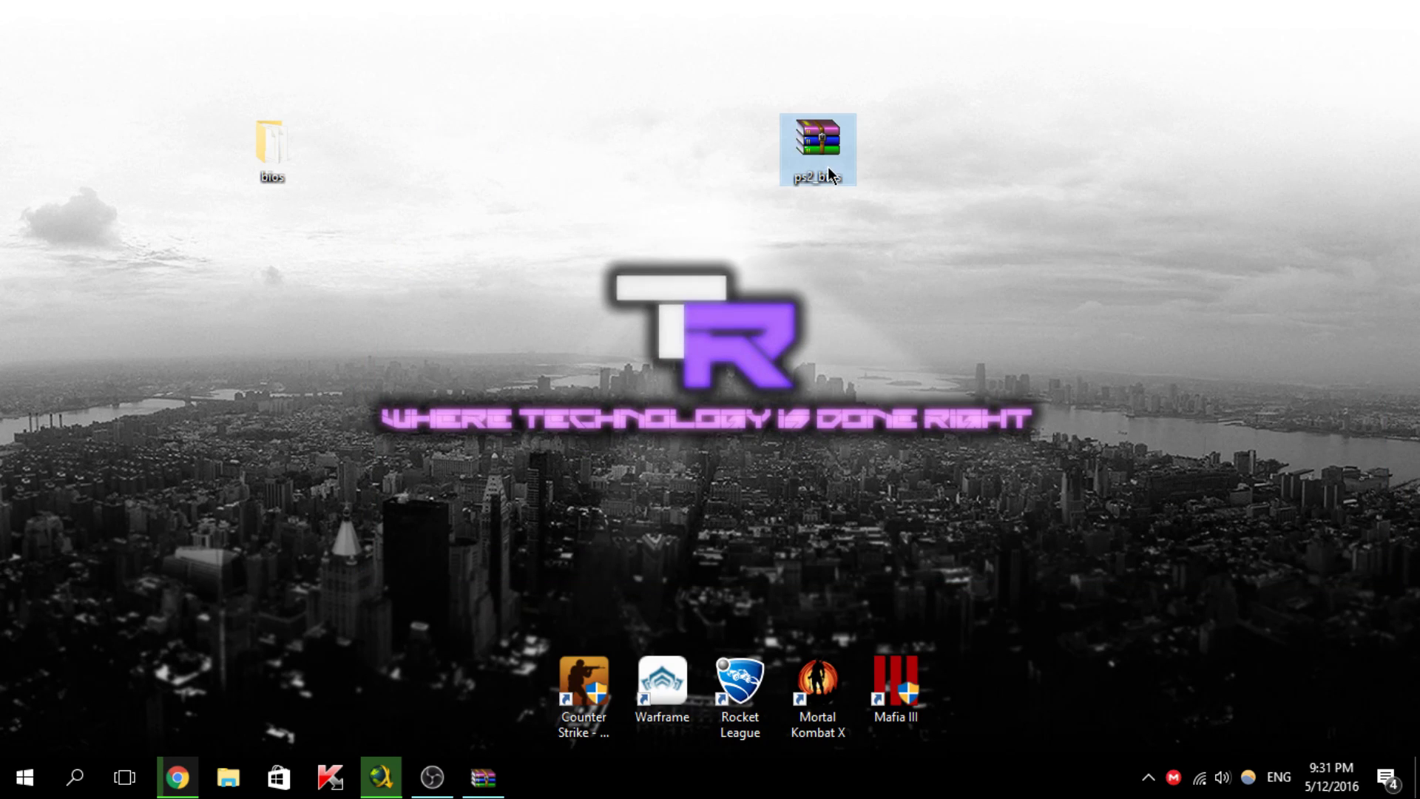
pyautogui.press('Delete')
pyautogui.press('Return')
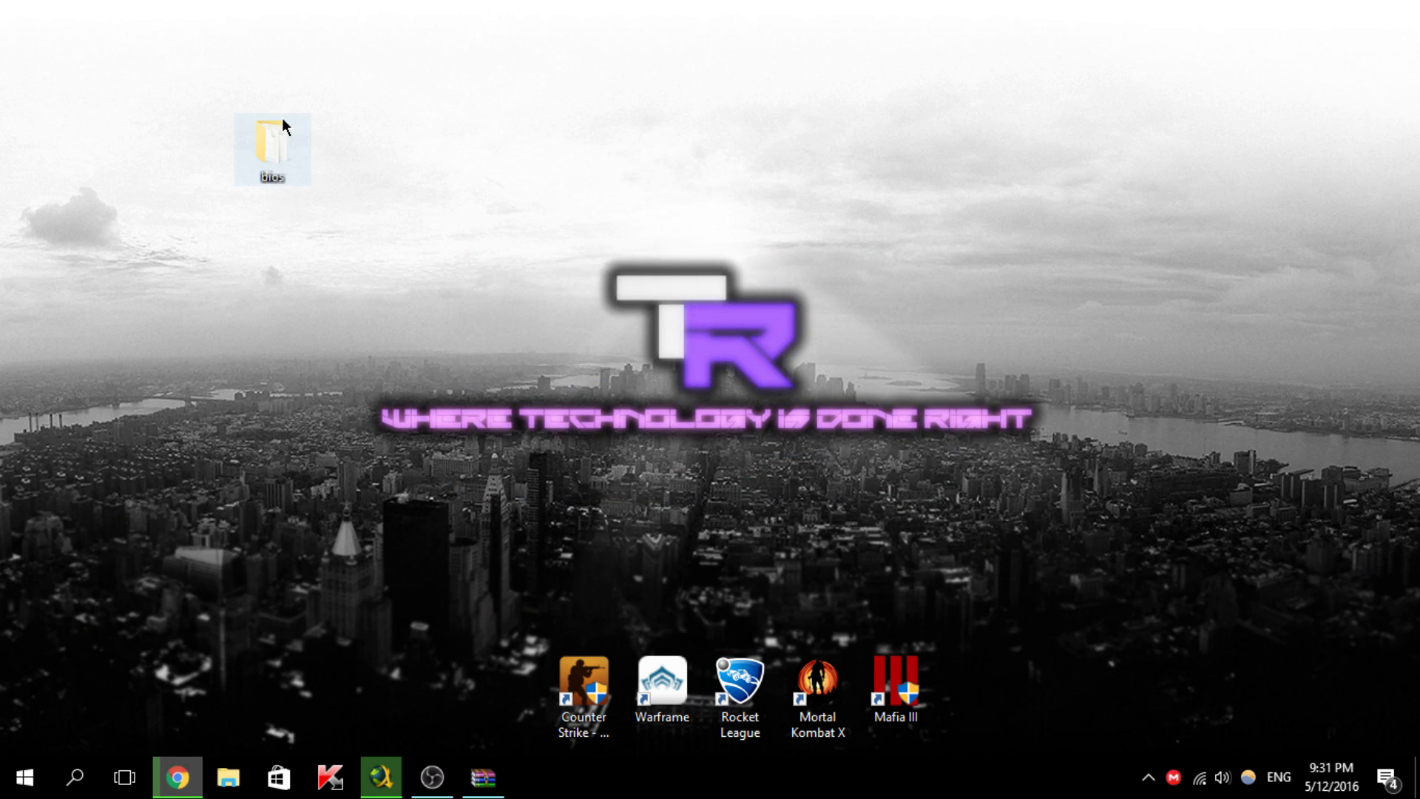
# Open the bios folder on the desktop to check the extracted BIOS files, and close it again
pyautogui.doubleClick(246, 145)
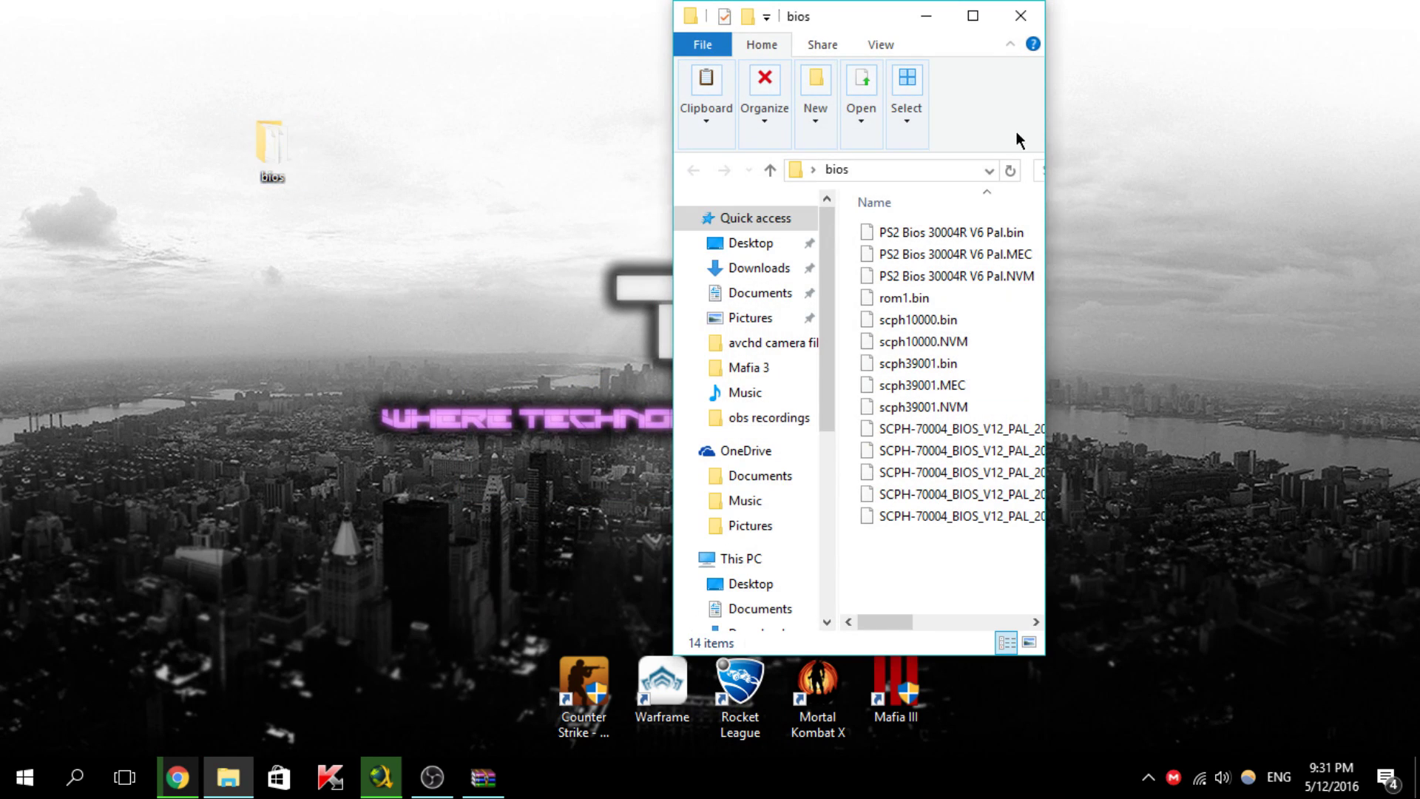
pyautogui.click(967, 16)
pyautogui.moveTo(529, 649); pyautogui.dragTo(478, 539)
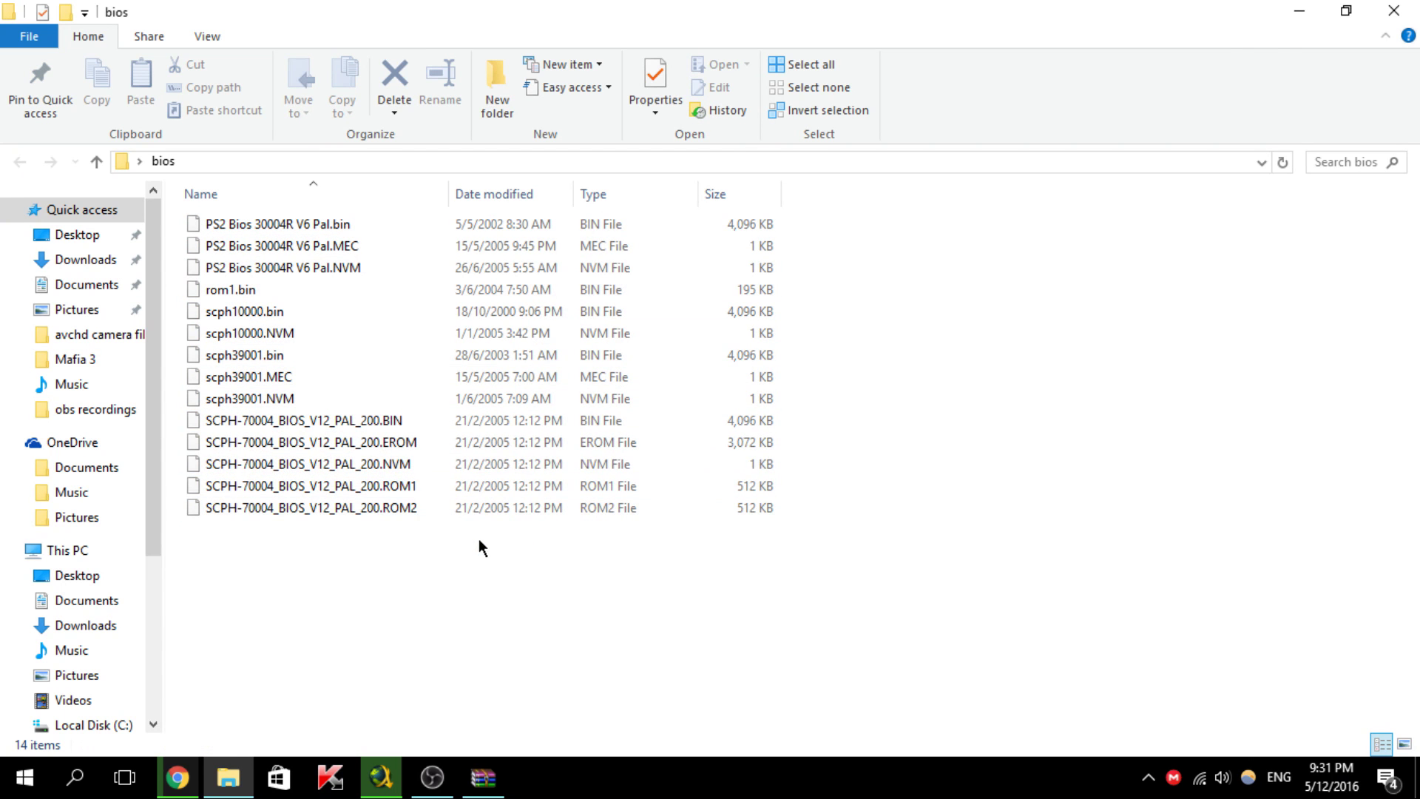
pyautogui.click(1394, 10)
pyautogui.rightClick(358, 78)
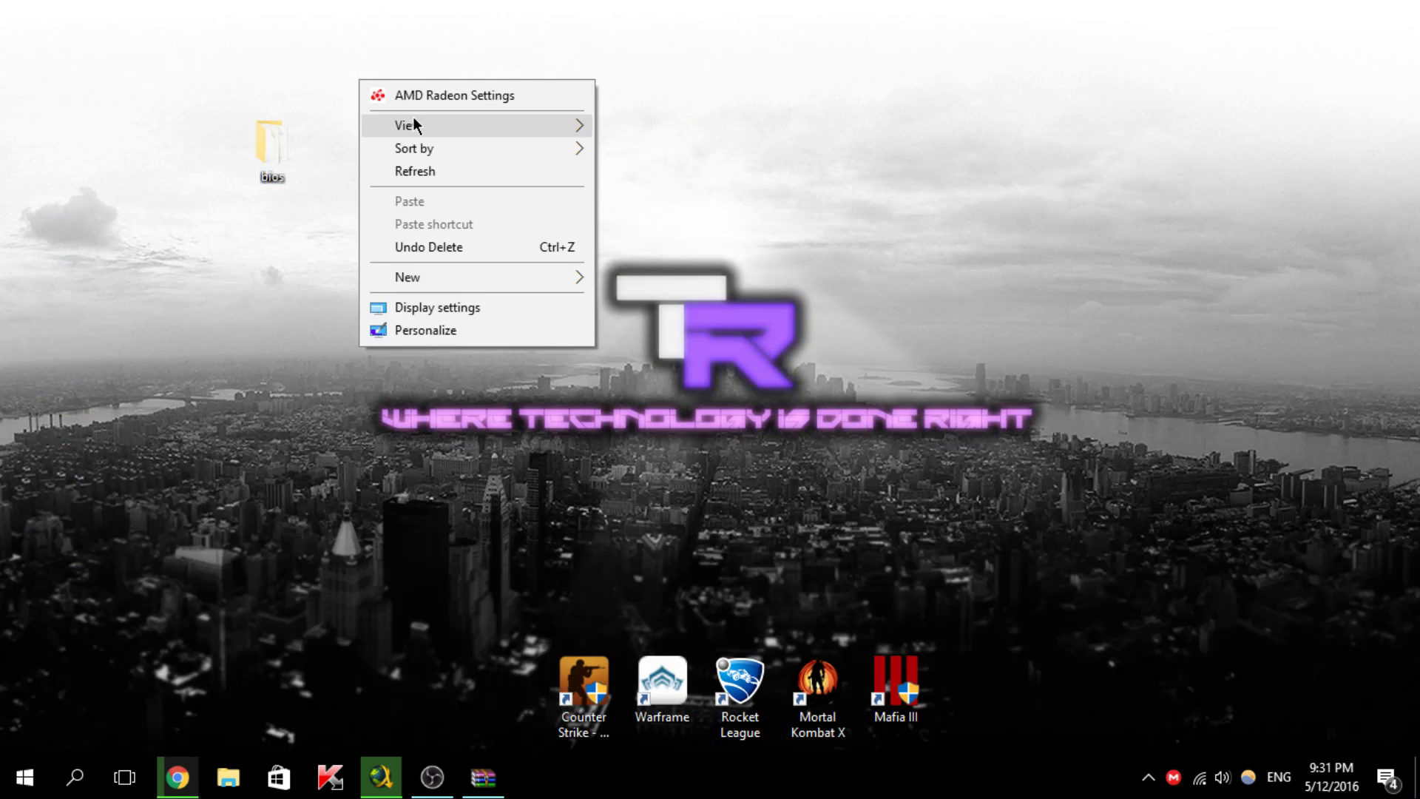
# Refresh the desktop, check the progress of the PCSX2 installer download in Chrome, and minimize the browser
pyautogui.click(432, 174)
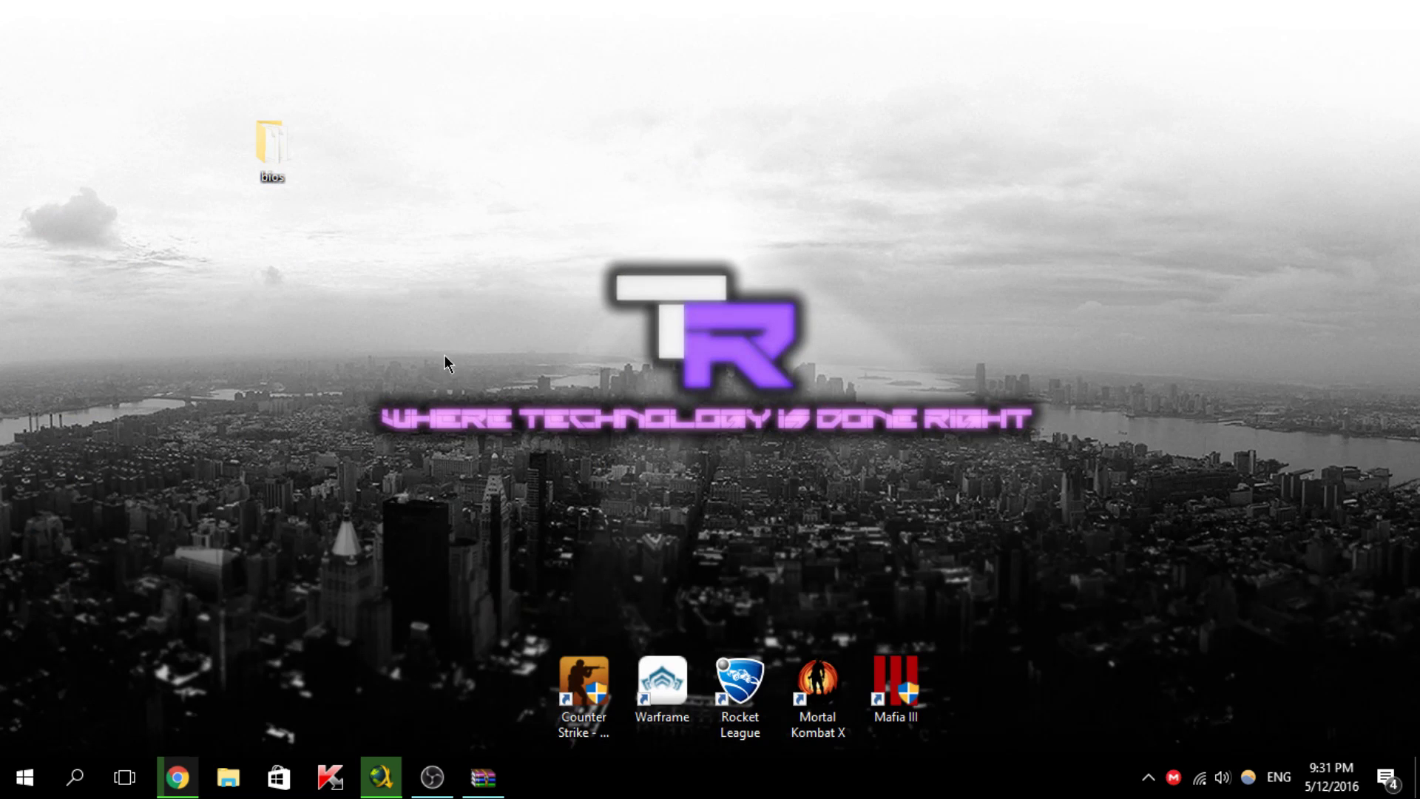
pyautogui.click(176, 778)
pyautogui.scroll(-2, 602, 547)
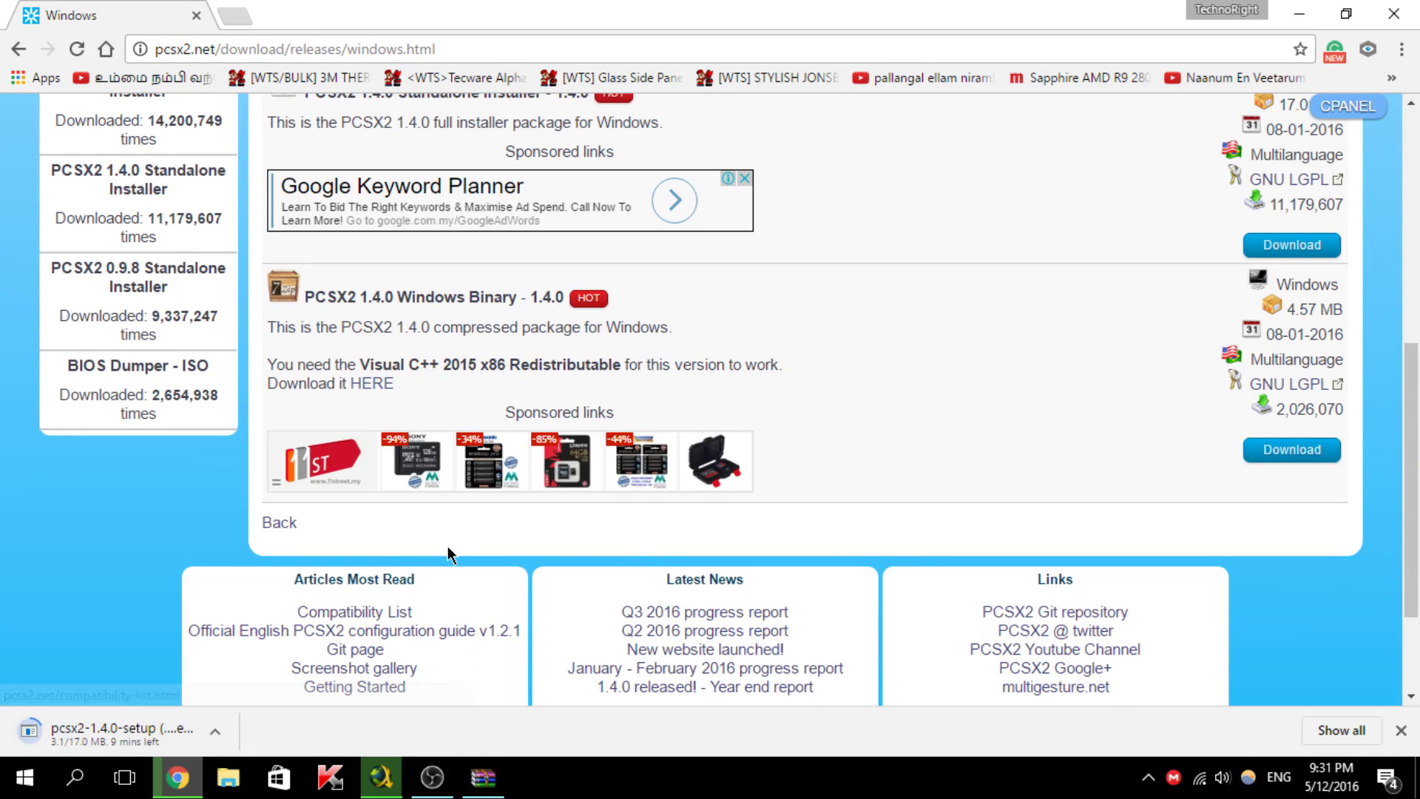
pyautogui.click(226, 732)
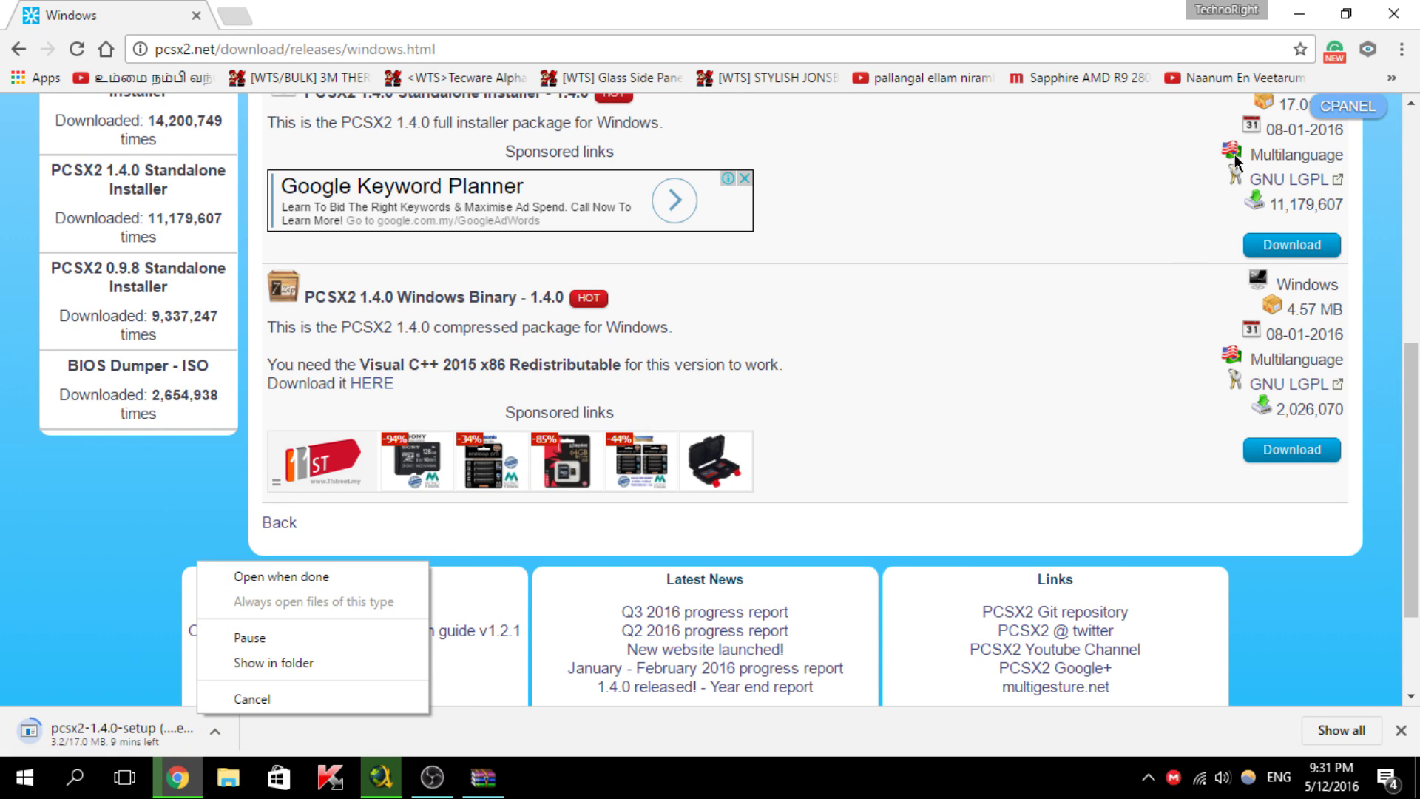
pyautogui.click(1300, 13)
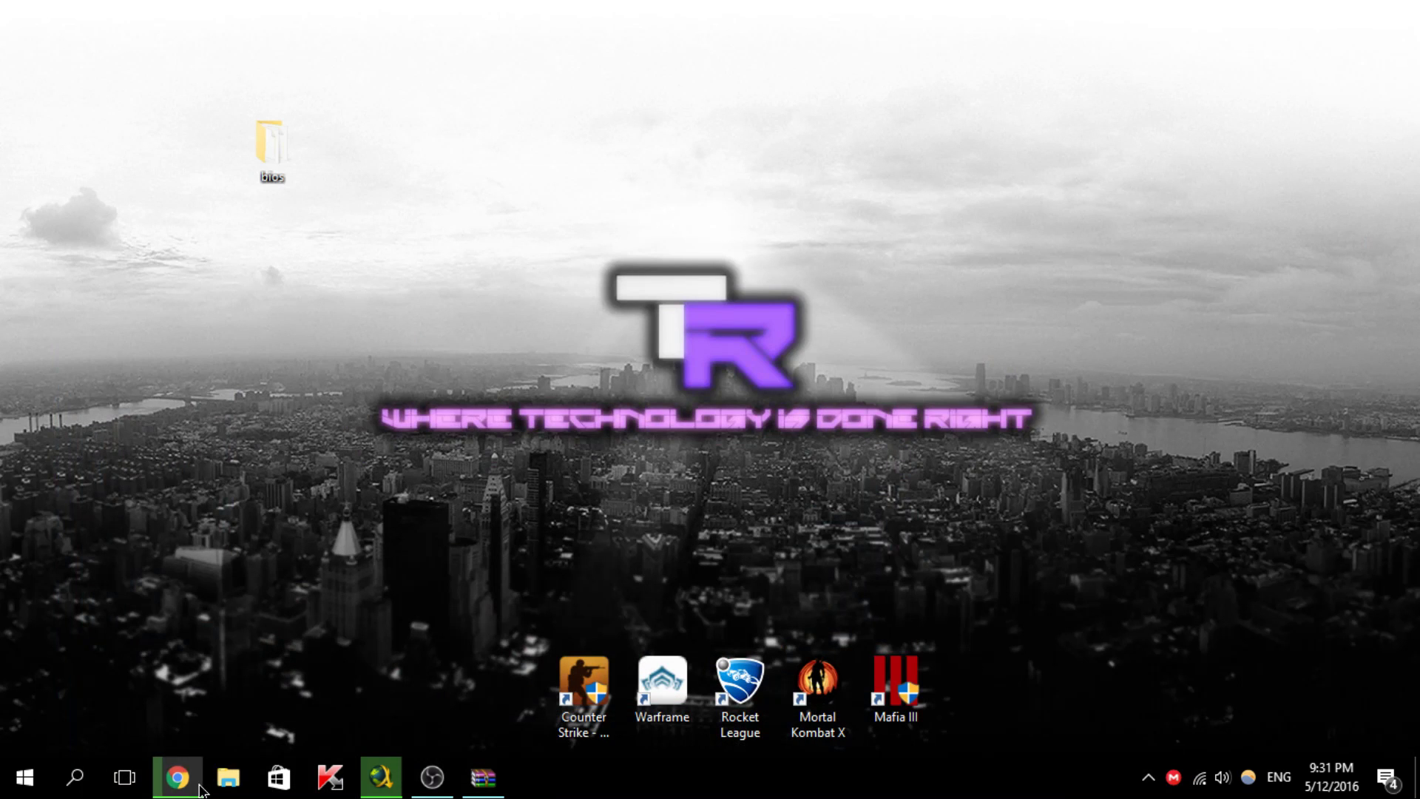
# Open File Explorer and look through the Downloads folder for the pcsx2-1.4.0-setup file
pyautogui.click(200, 790)
pyautogui.moveTo(229, 777); pyautogui.dragTo(159, 781)
pyautogui.click(155, 790)
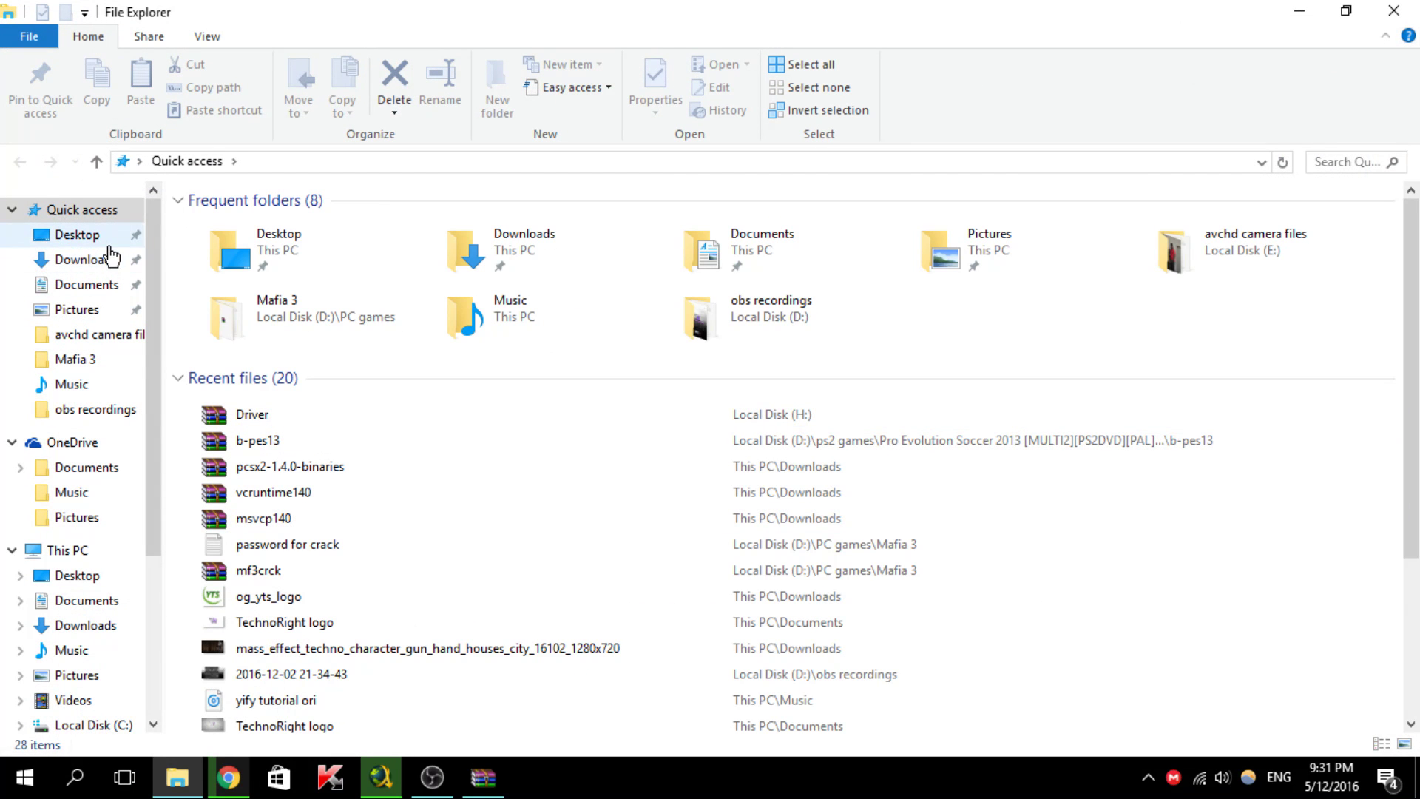
pyautogui.click(78, 285)
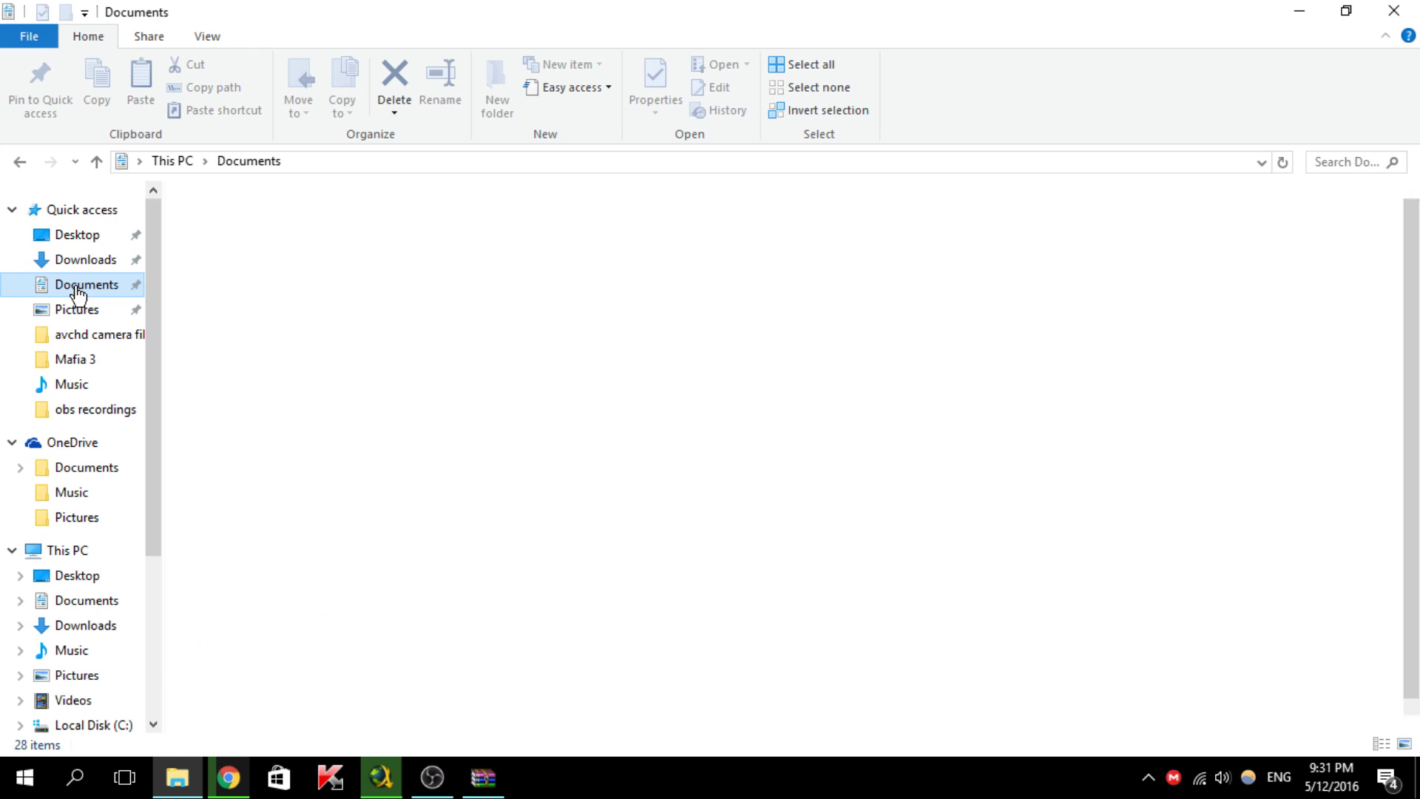
pyautogui.click(81, 261)
pyautogui.scroll(-5, 954, 466)
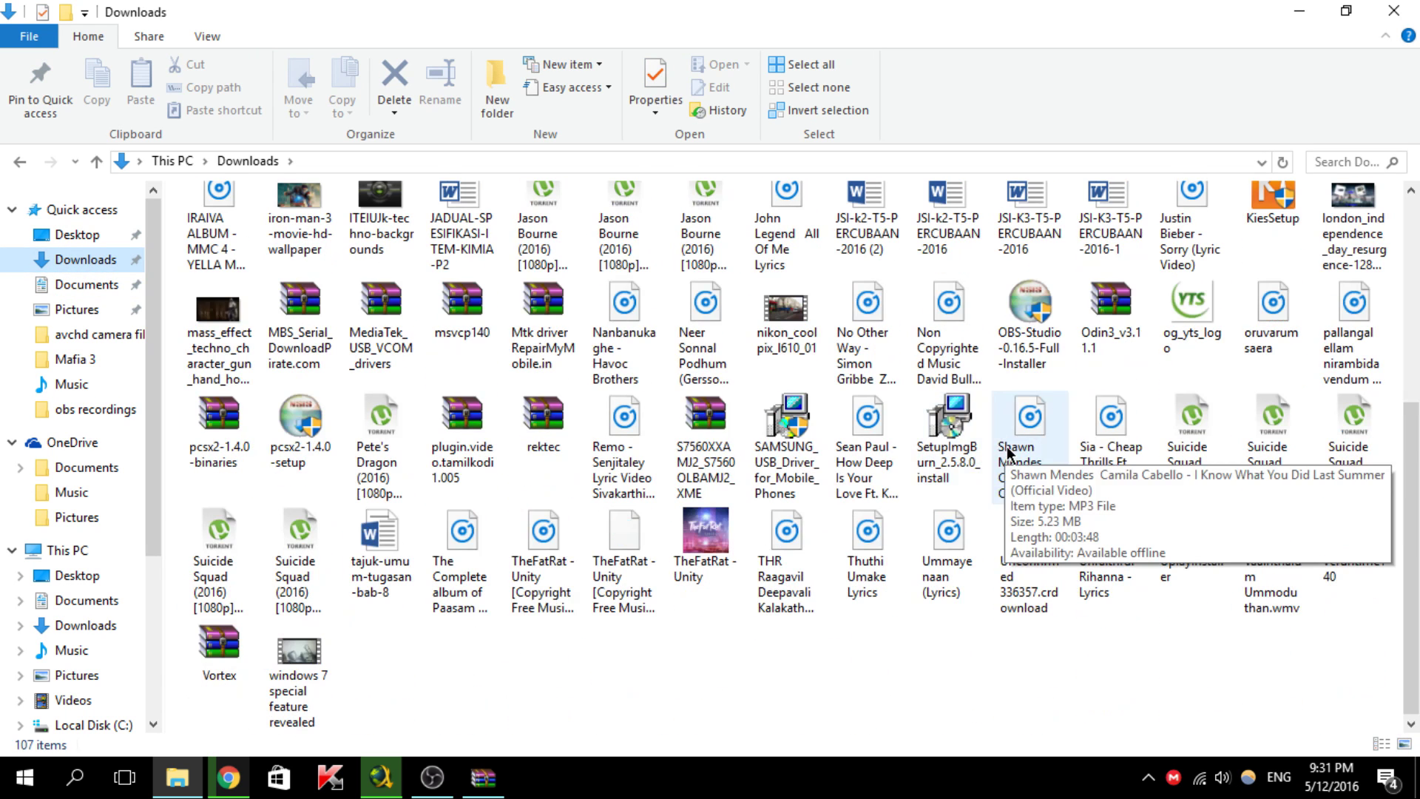
pyautogui.scroll(3, 474, 518)
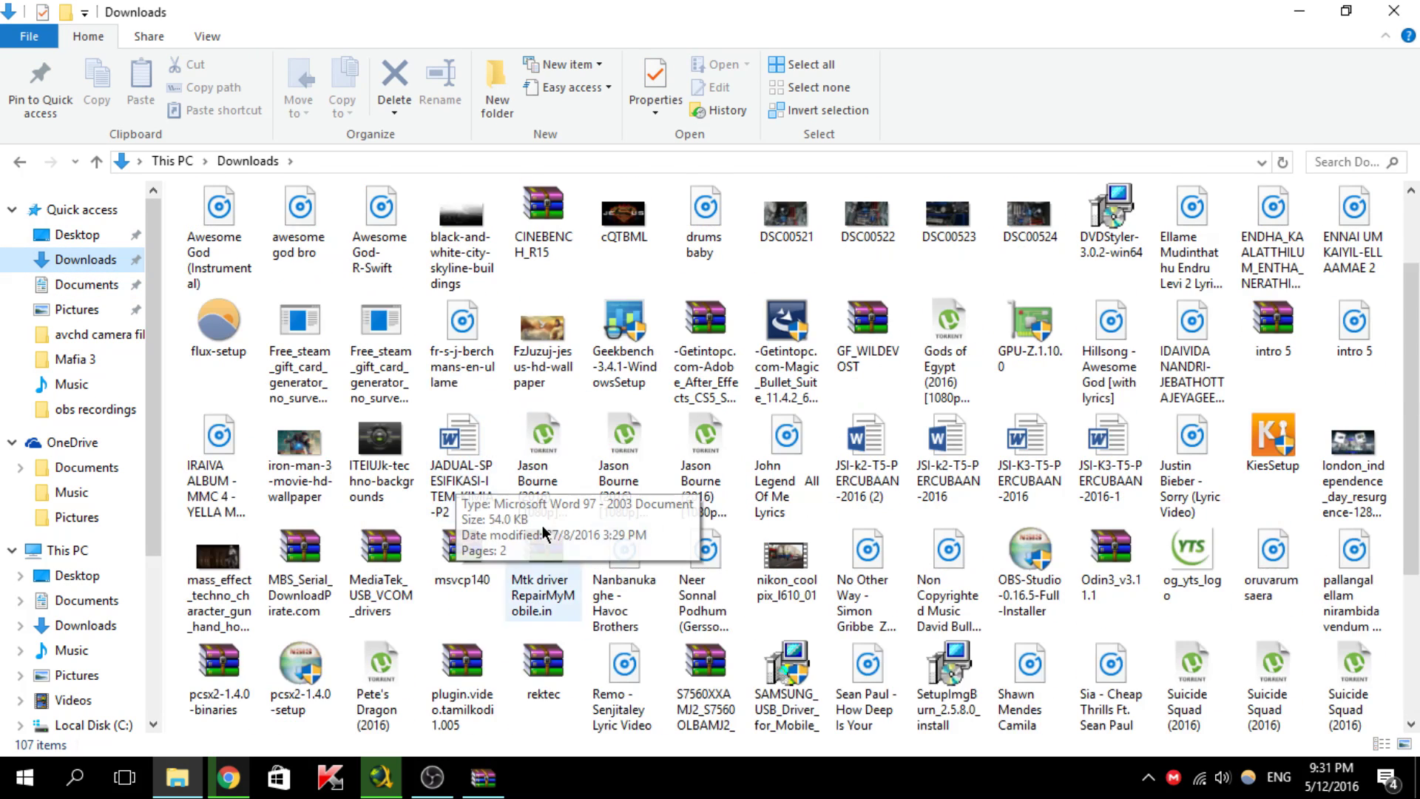
pyautogui.scroll(-3, 296, 658)
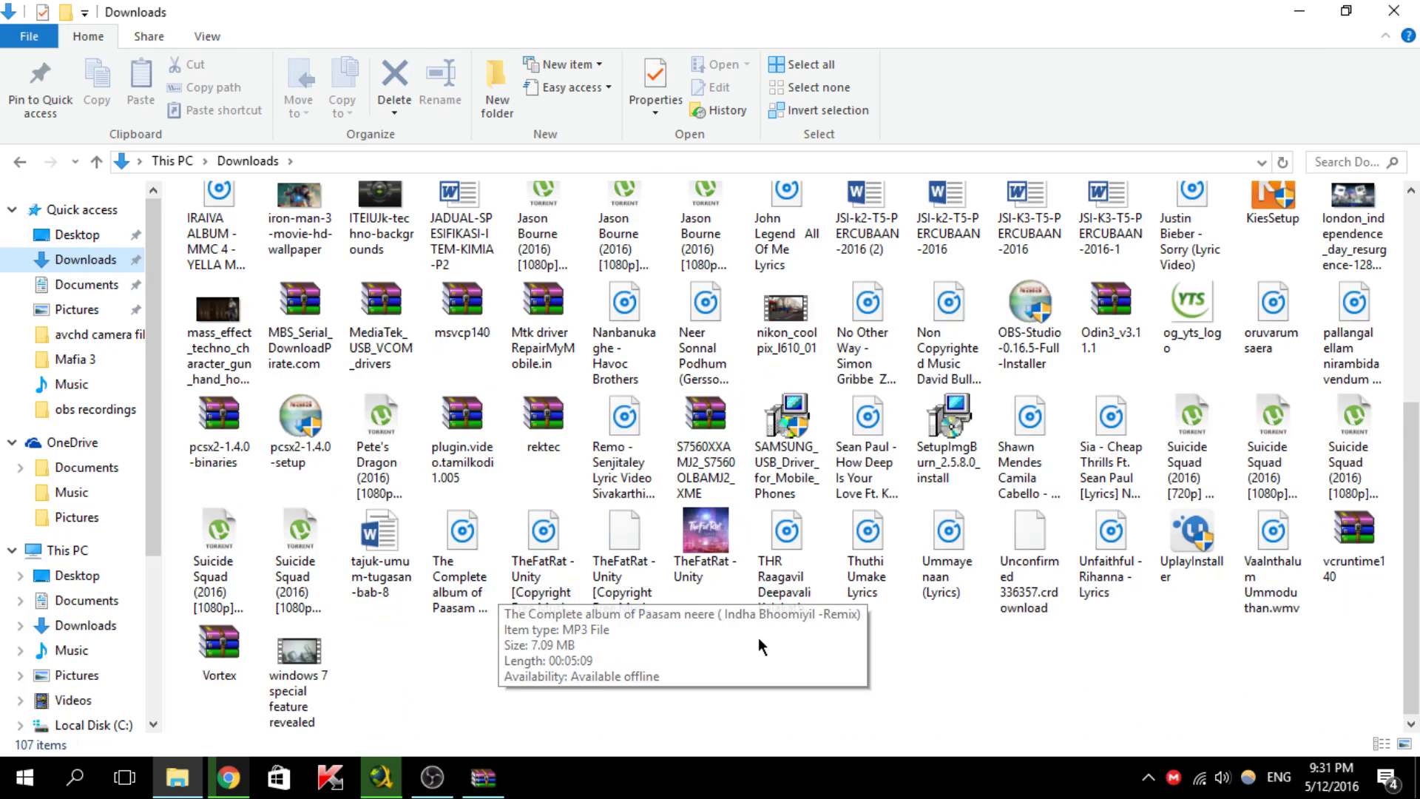
# Switch to Chrome, cancel the running pcsx2-1.4.0-setup download, and minimize the browser
pyautogui.click(231, 776)
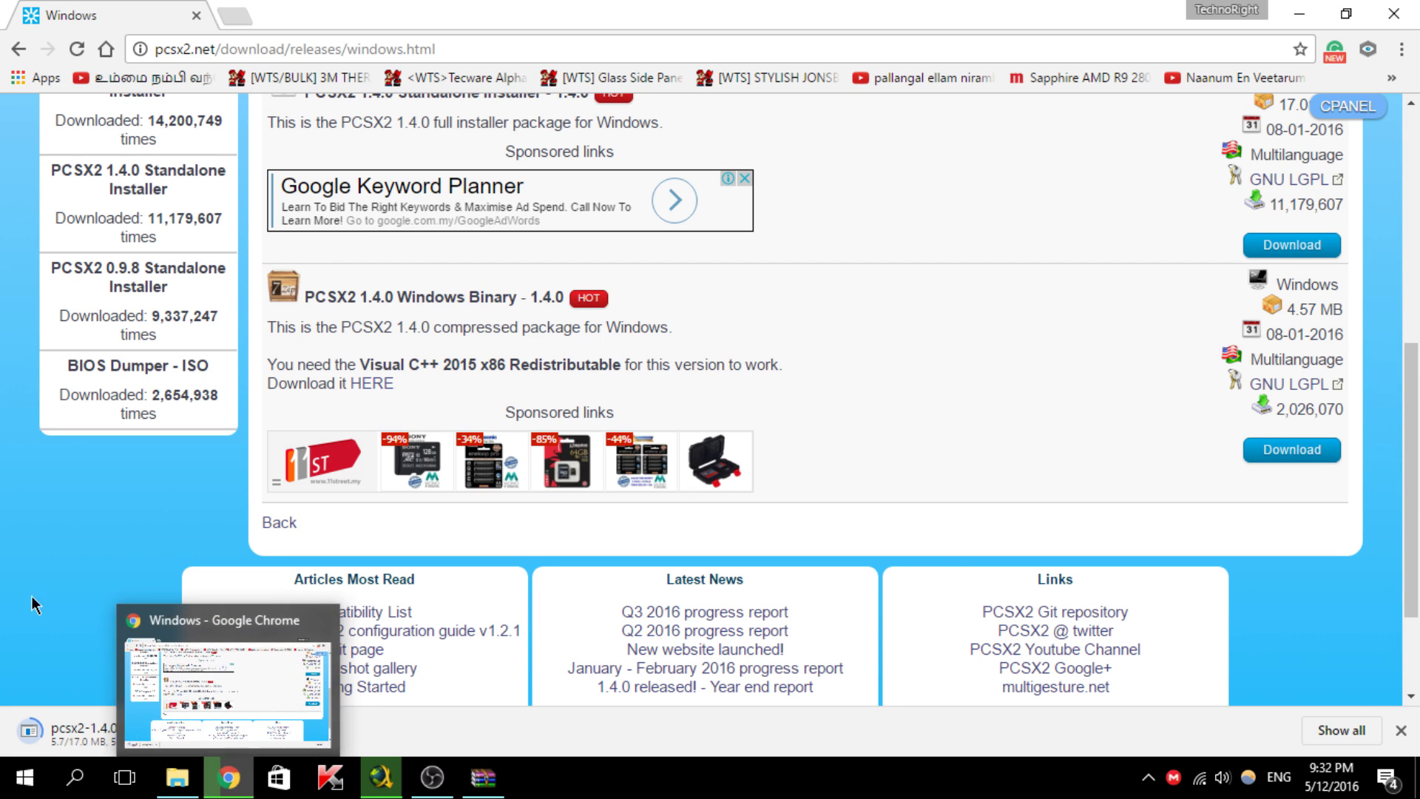
pyautogui.click(215, 732)
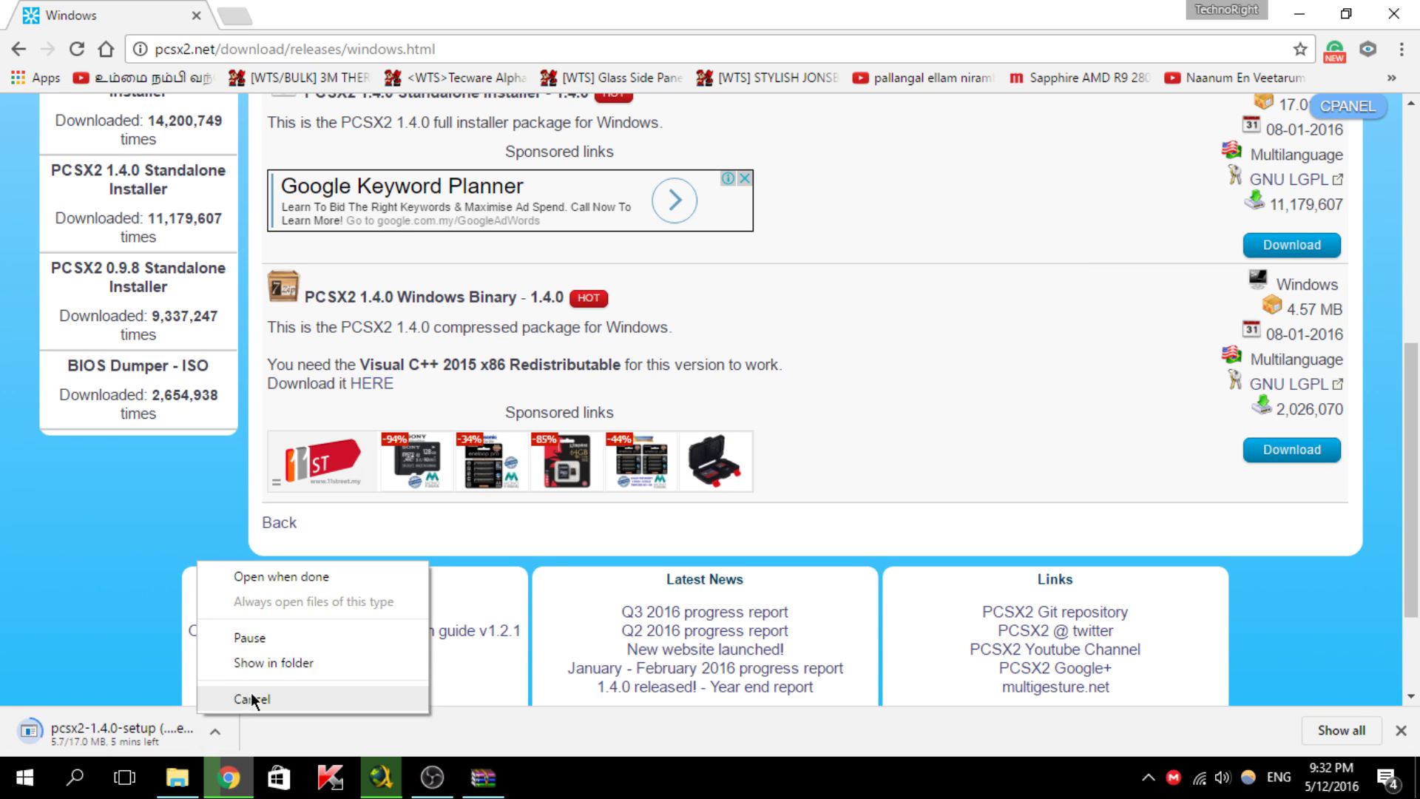
pyautogui.click(252, 698)
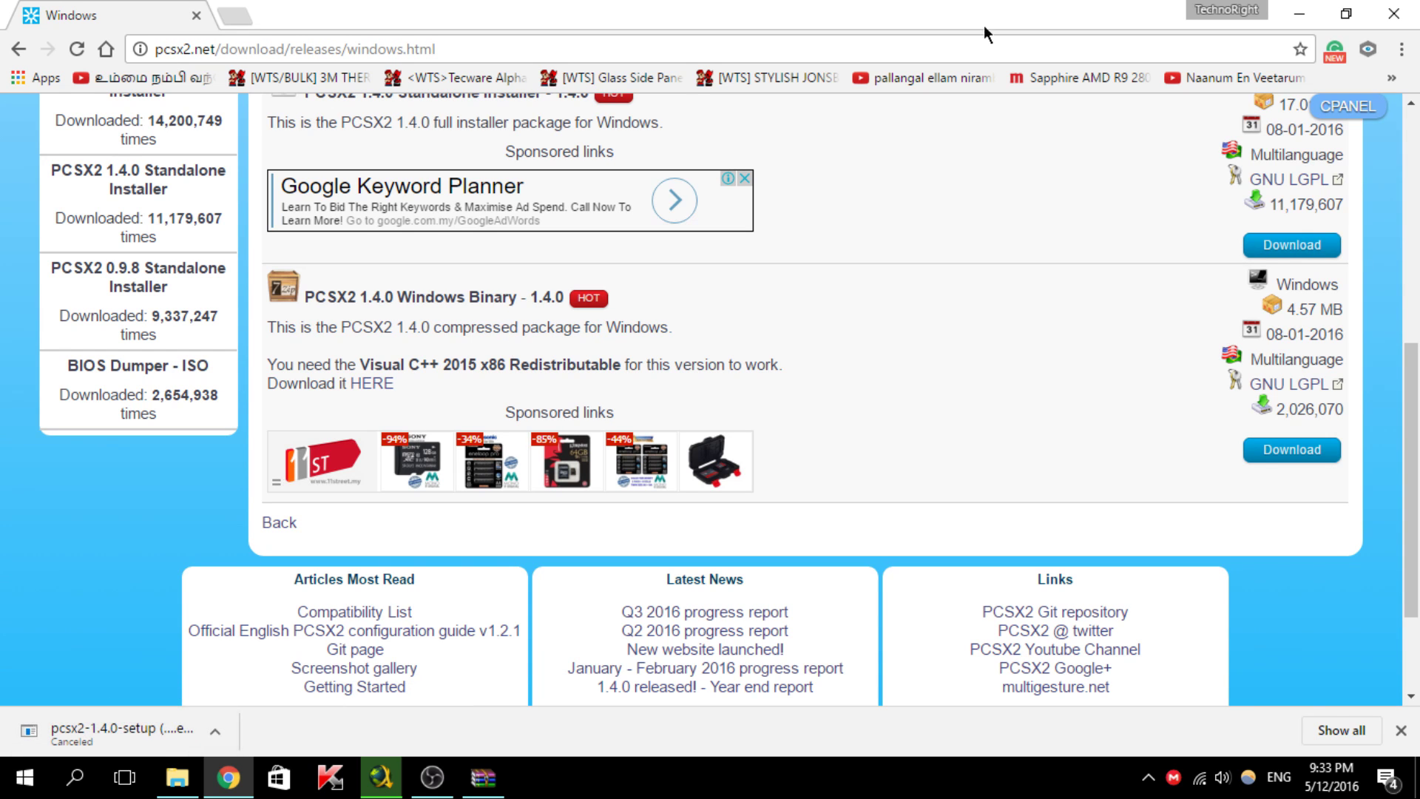
pyautogui.click(1300, 14)
# Reposition the PCSX2 1.4.0 installer on the desktop, launch it, and accept the default components
pyautogui.moveTo(822, 247); pyautogui.dragTo(668, 157)
pyautogui.doubleClick(663, 166)
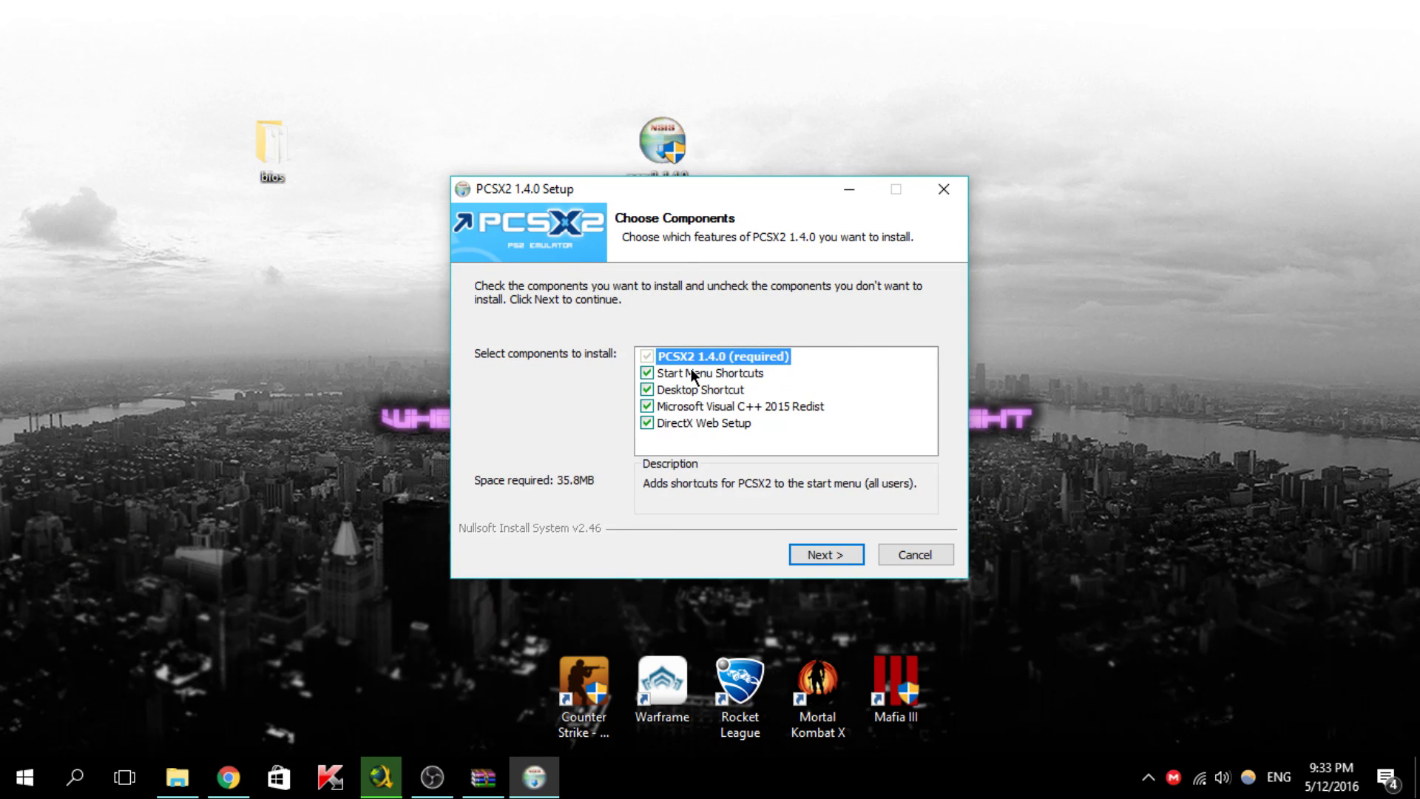
pyautogui.click(808, 557)
# Set the destination folder to D:\Program Files\PCSX2 1.4.0 and start the installation
pyautogui.click(879, 435)
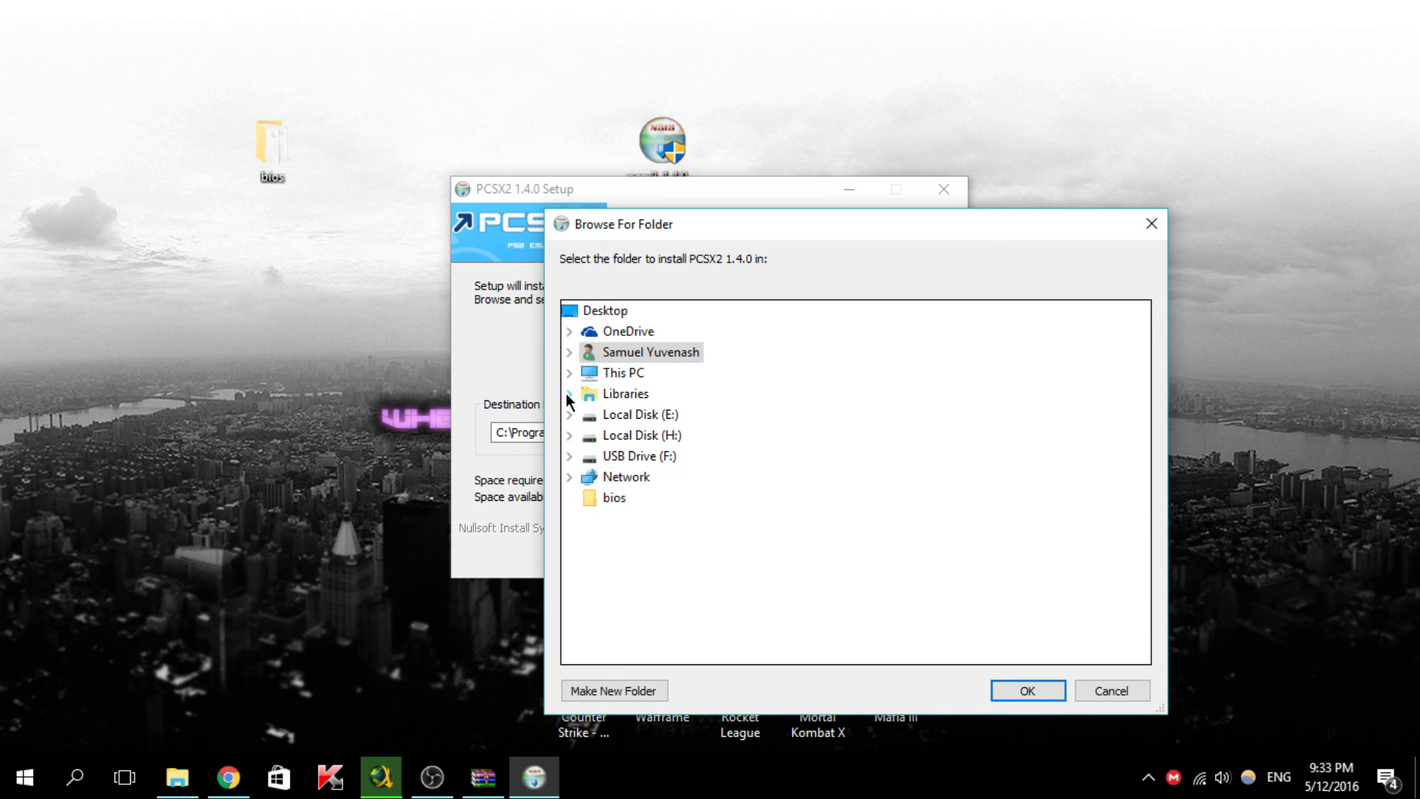
pyautogui.click(567, 372)
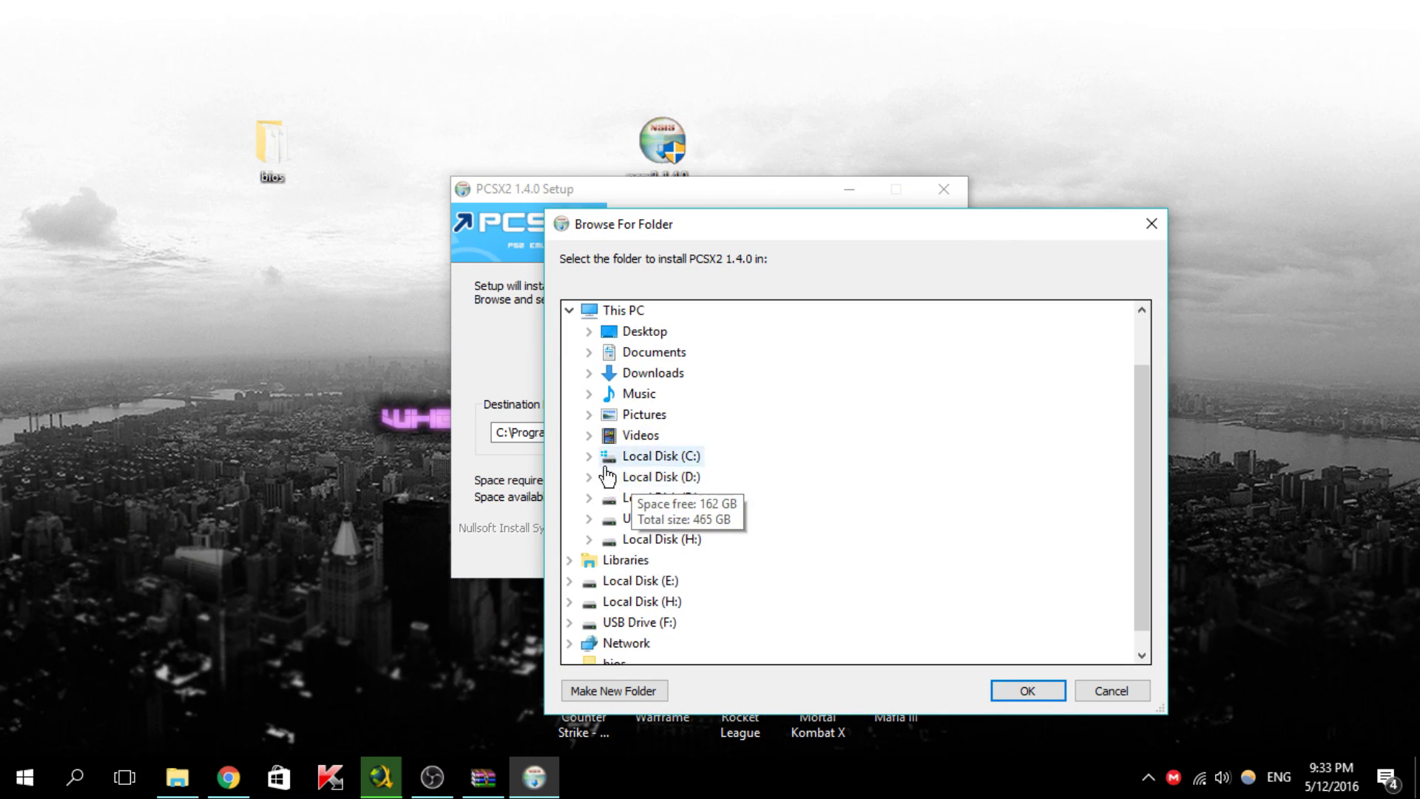
pyautogui.doubleClick(608, 477)
pyautogui.scroll(-1, 725, 453)
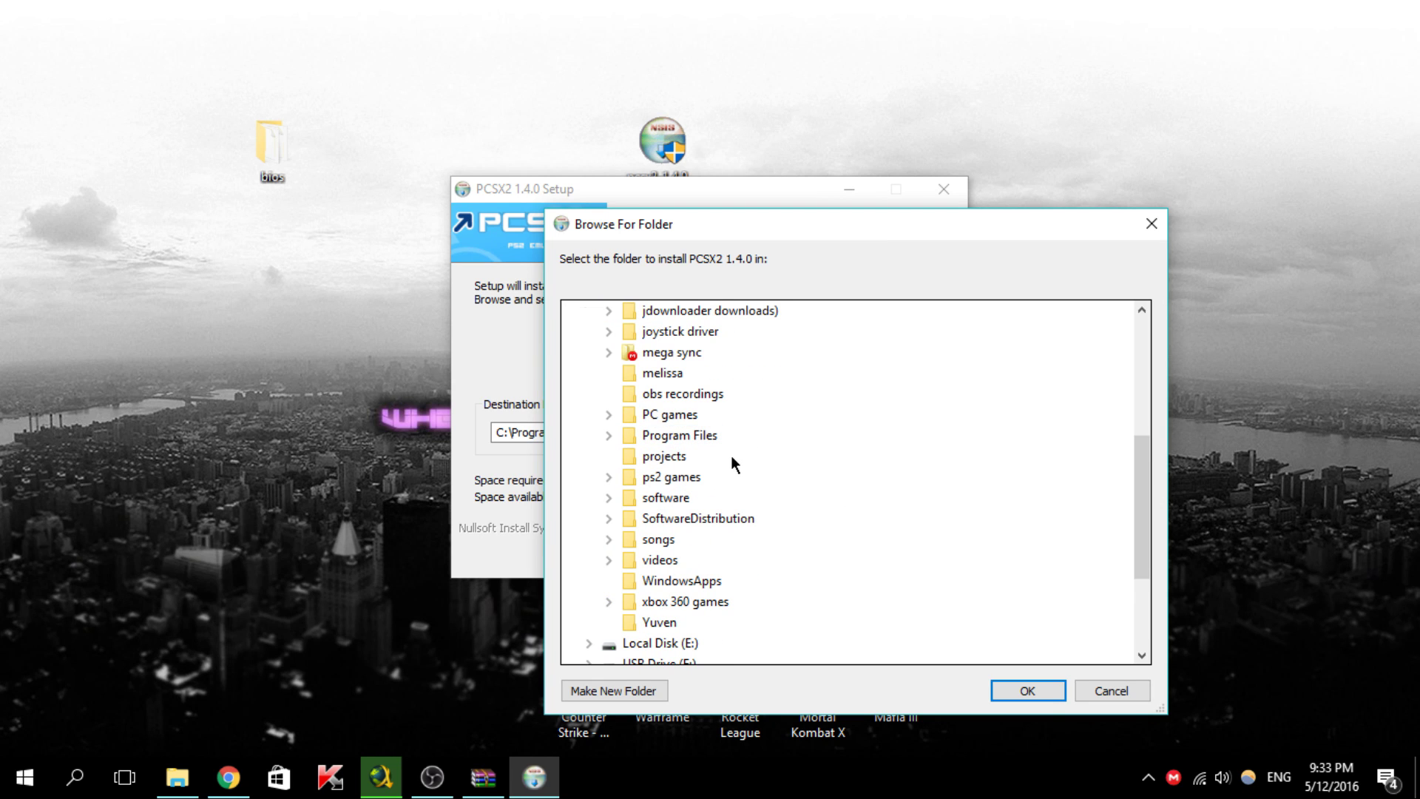
pyautogui.click(618, 437)
pyautogui.scroll(1, 651, 348)
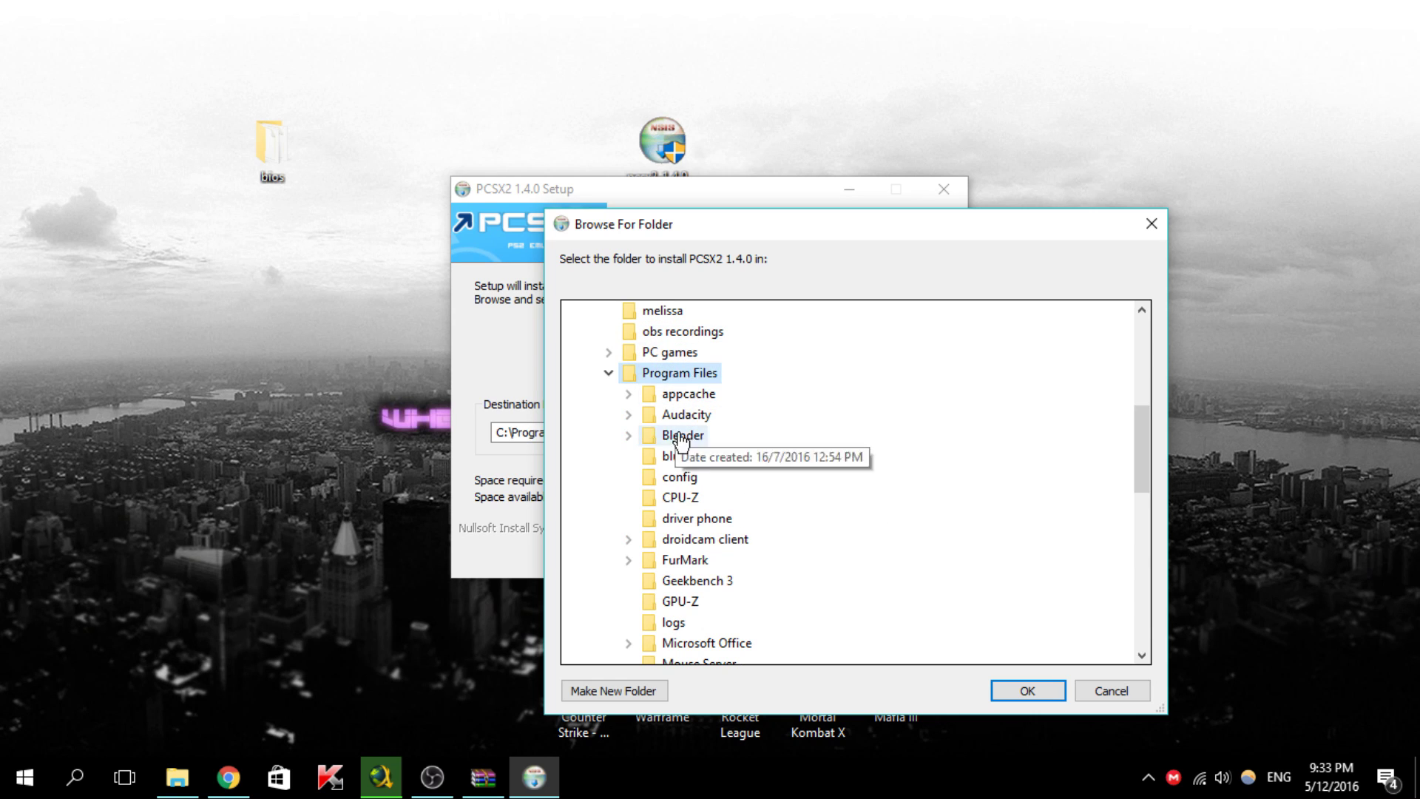
pyautogui.click(1050, 694)
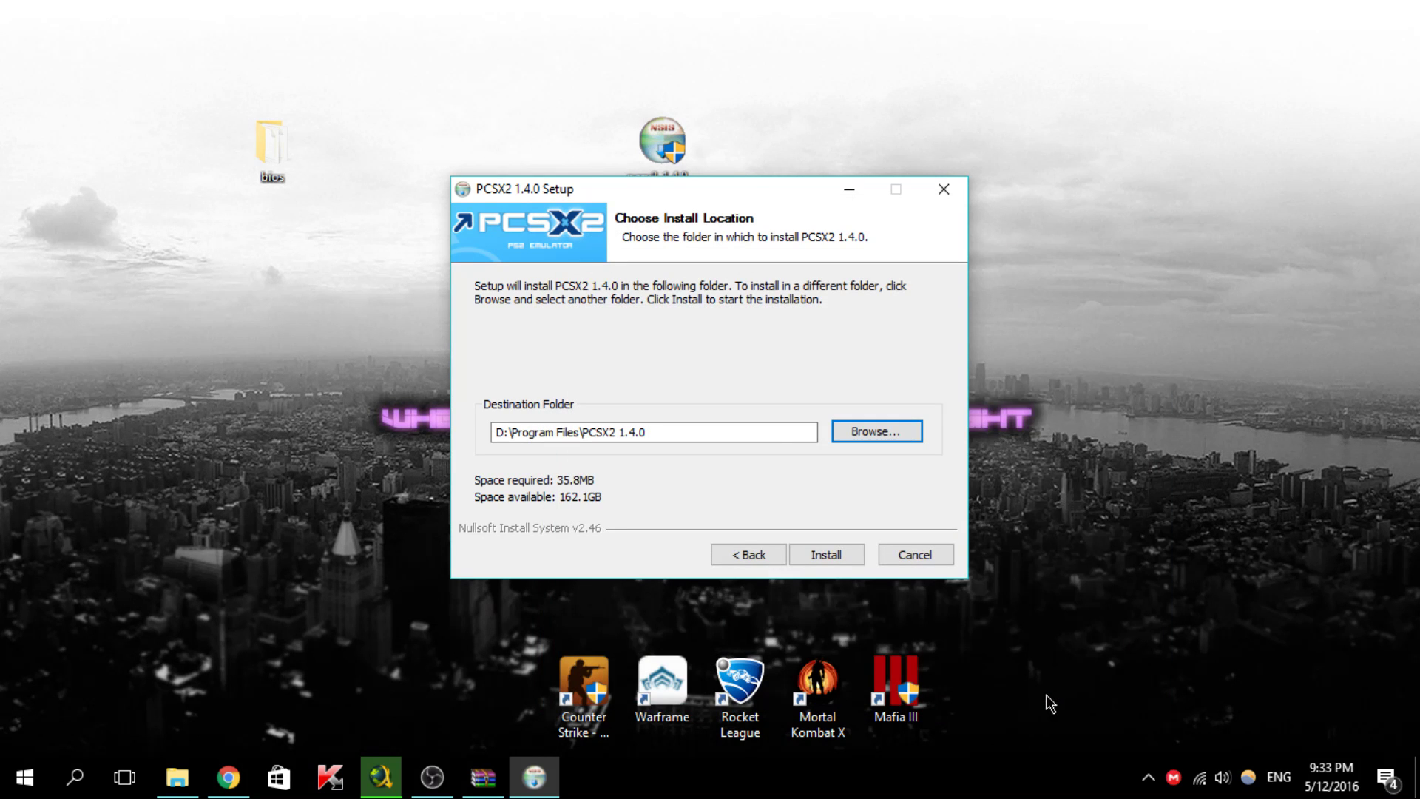
pyautogui.click(837, 556)
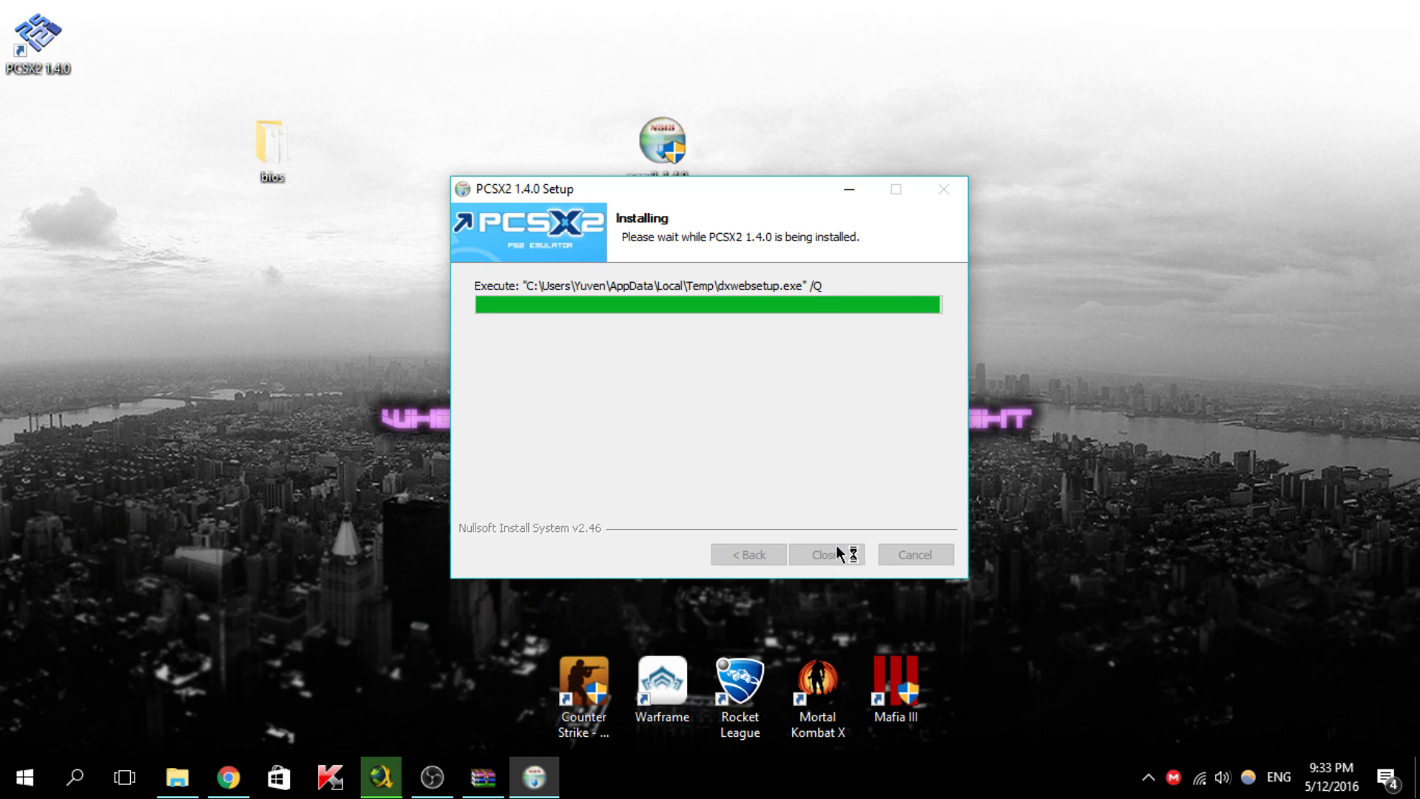
# Refresh the desktop while the installation runs, and close the setup wizard once it completes
pyautogui.rightClick(317, 376)
pyautogui.click(407, 463)
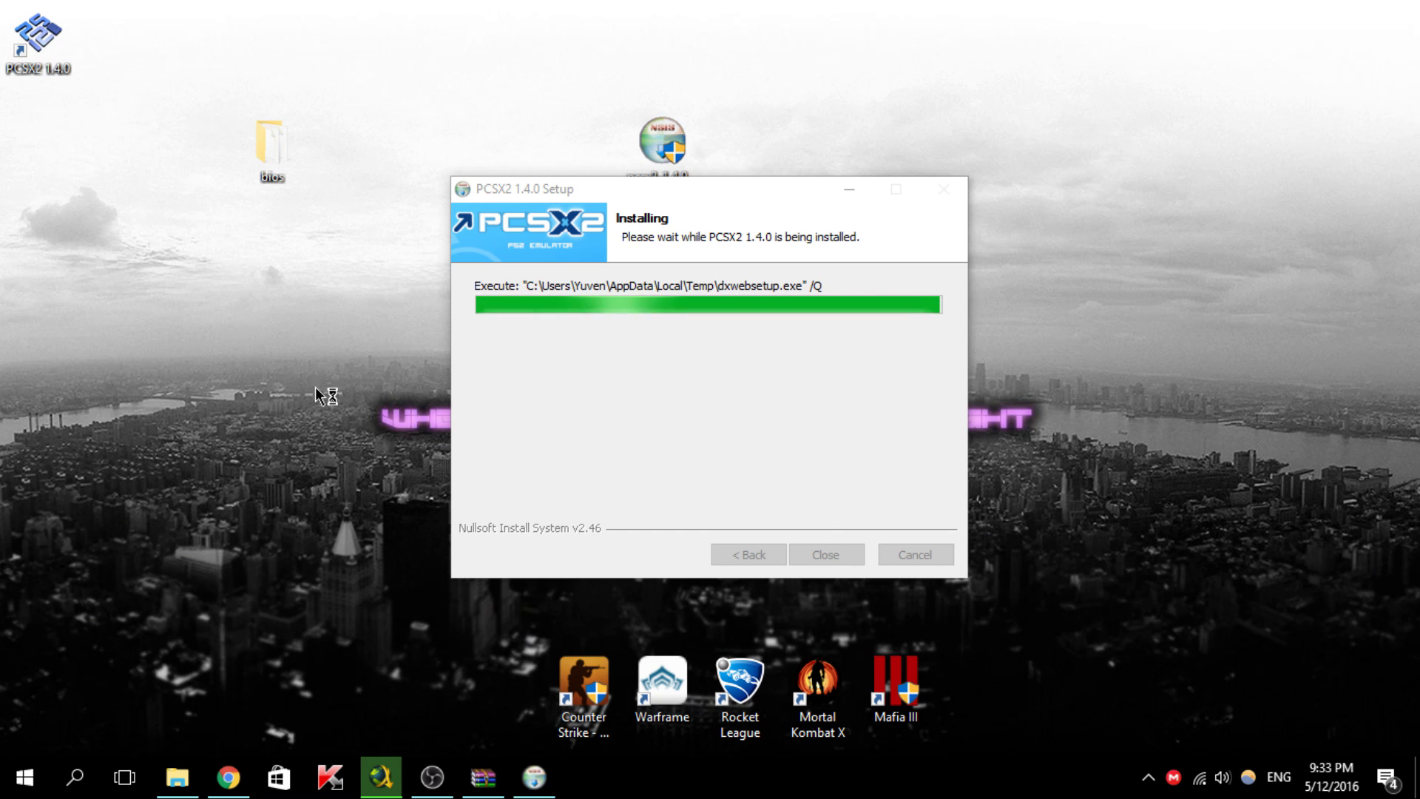
pyautogui.rightClick(260, 370)
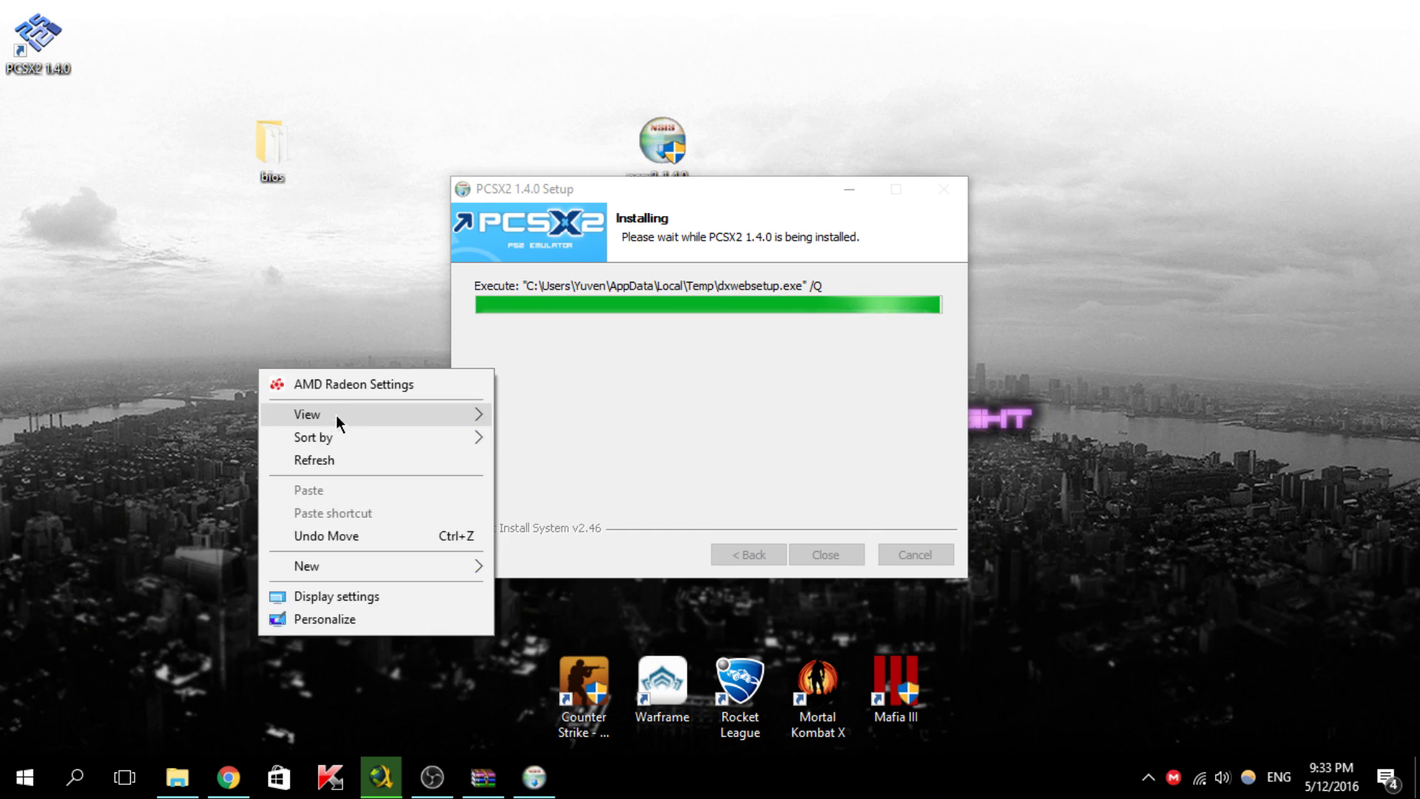
pyautogui.click(346, 459)
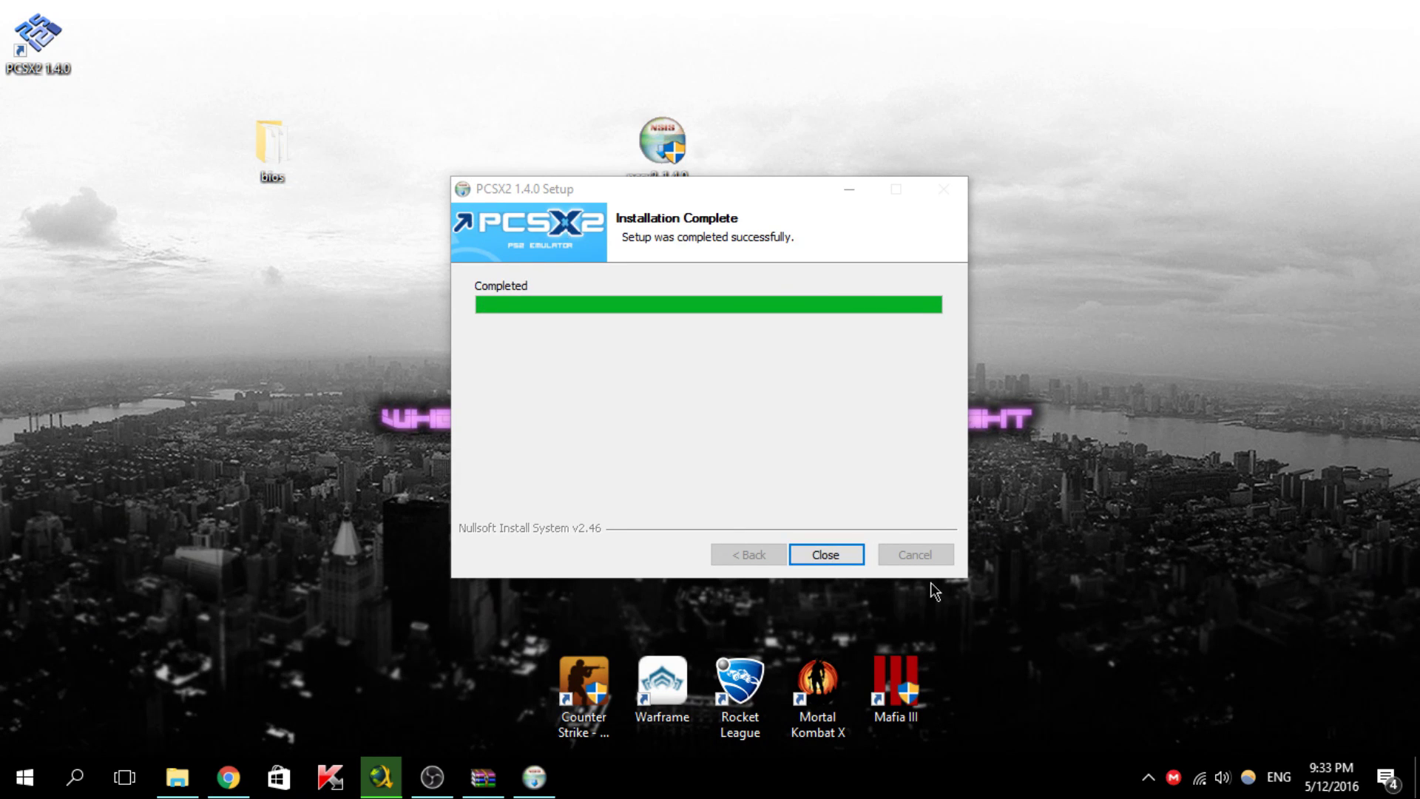
pyautogui.click(826, 554)
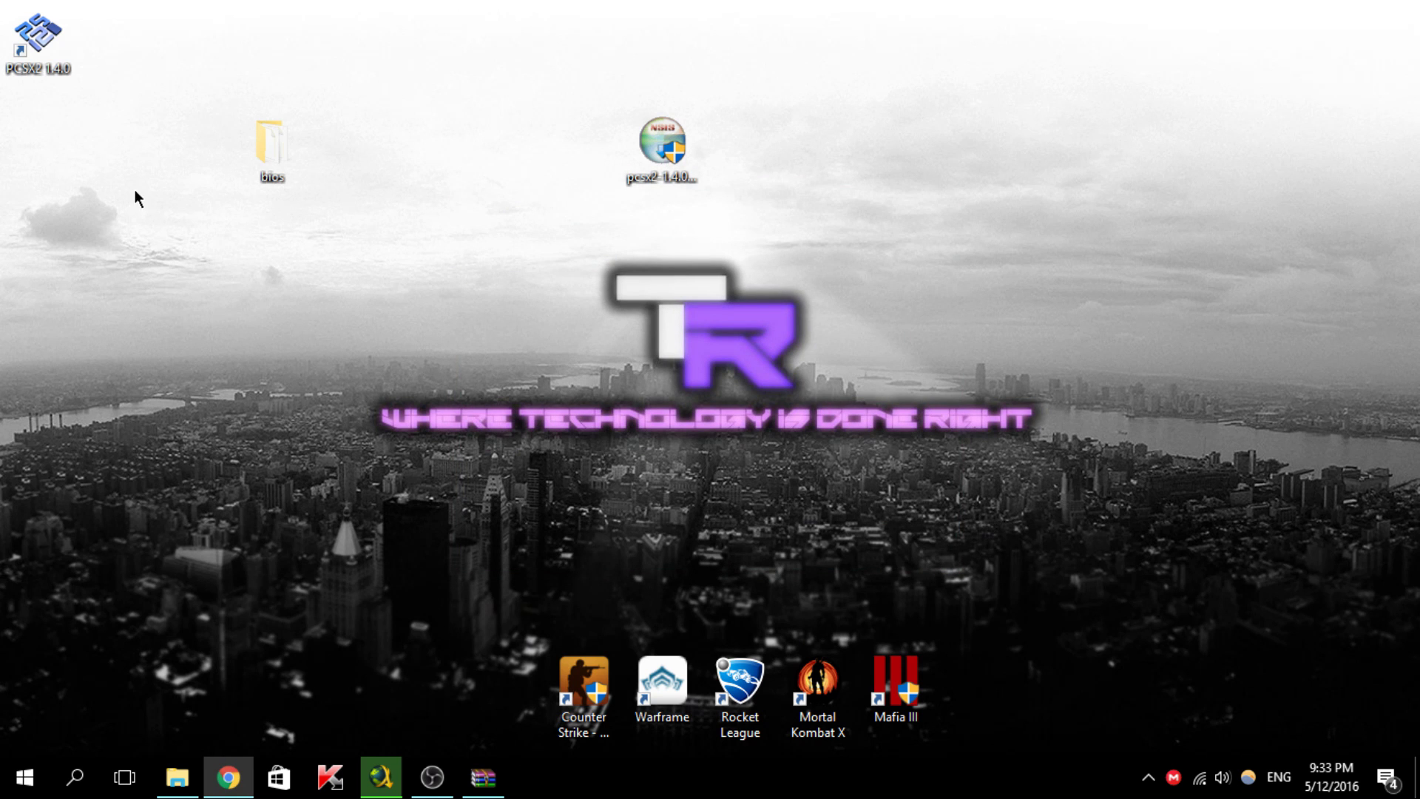
# Open the file location of the PCSX2 1.4.0 desktop shortcut and check the bios folder inside it
pyautogui.rightClick(60, 61)
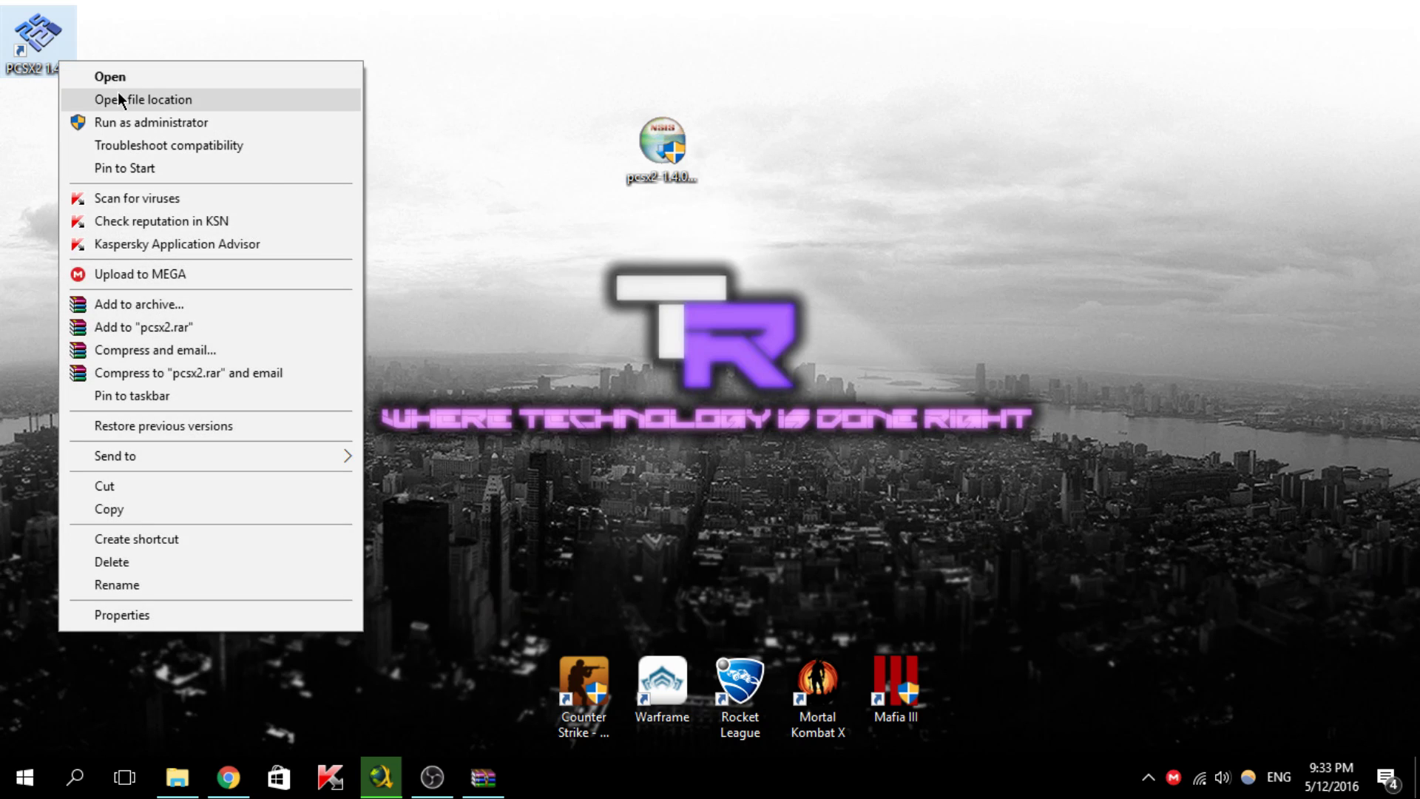
pyautogui.click(119, 99)
pyautogui.press('super+Up')
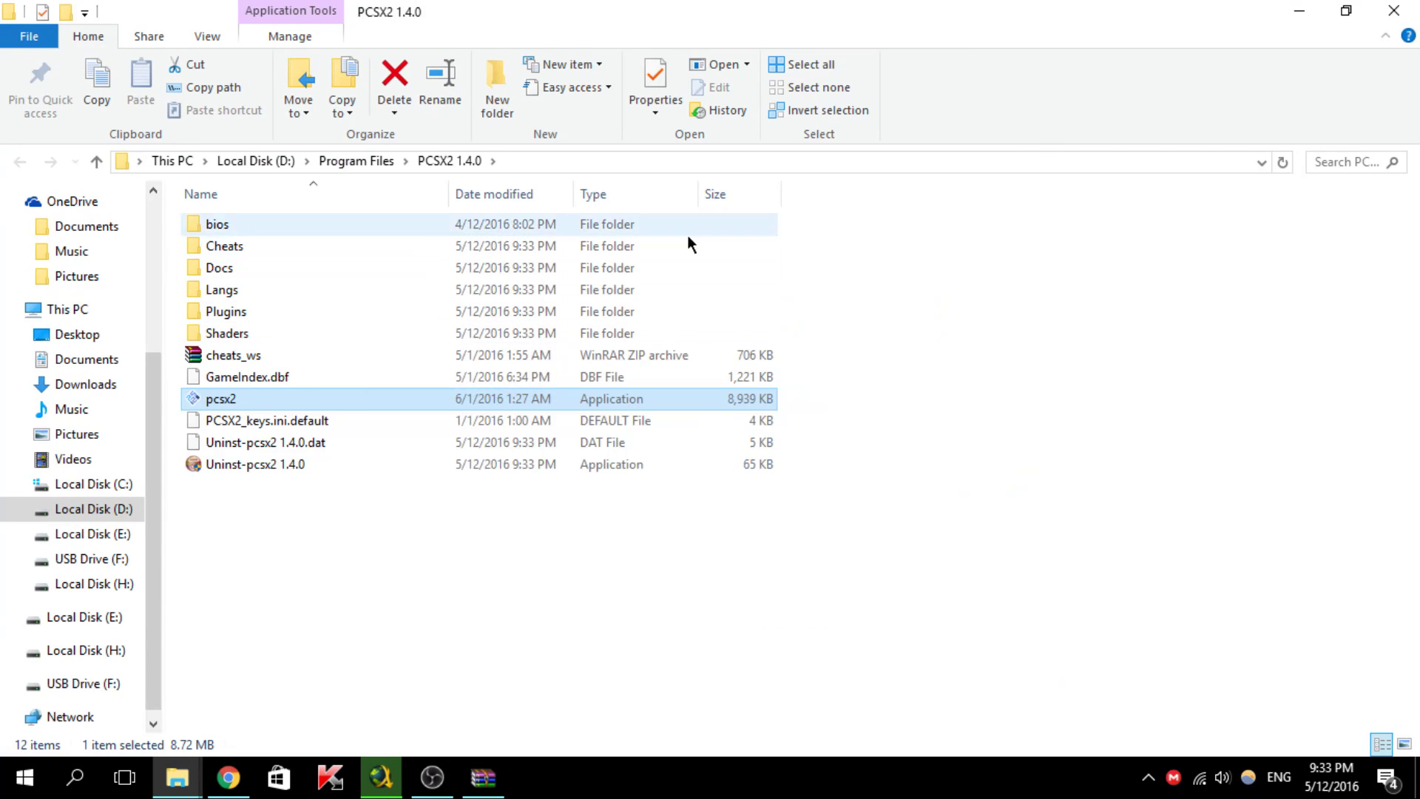
pyautogui.click(1357, 20)
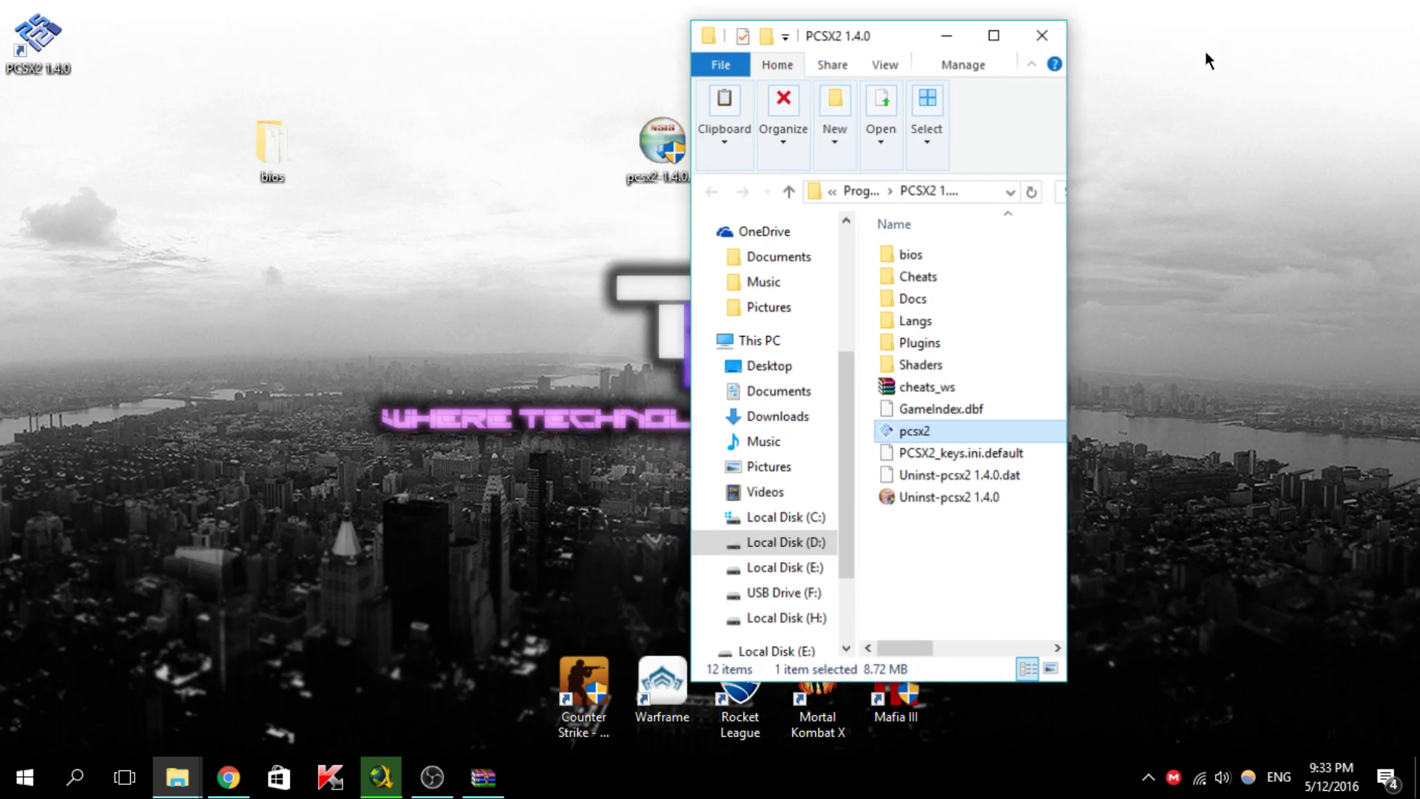
pyautogui.doubleClick(923, 265)
pyautogui.click(720, 197)
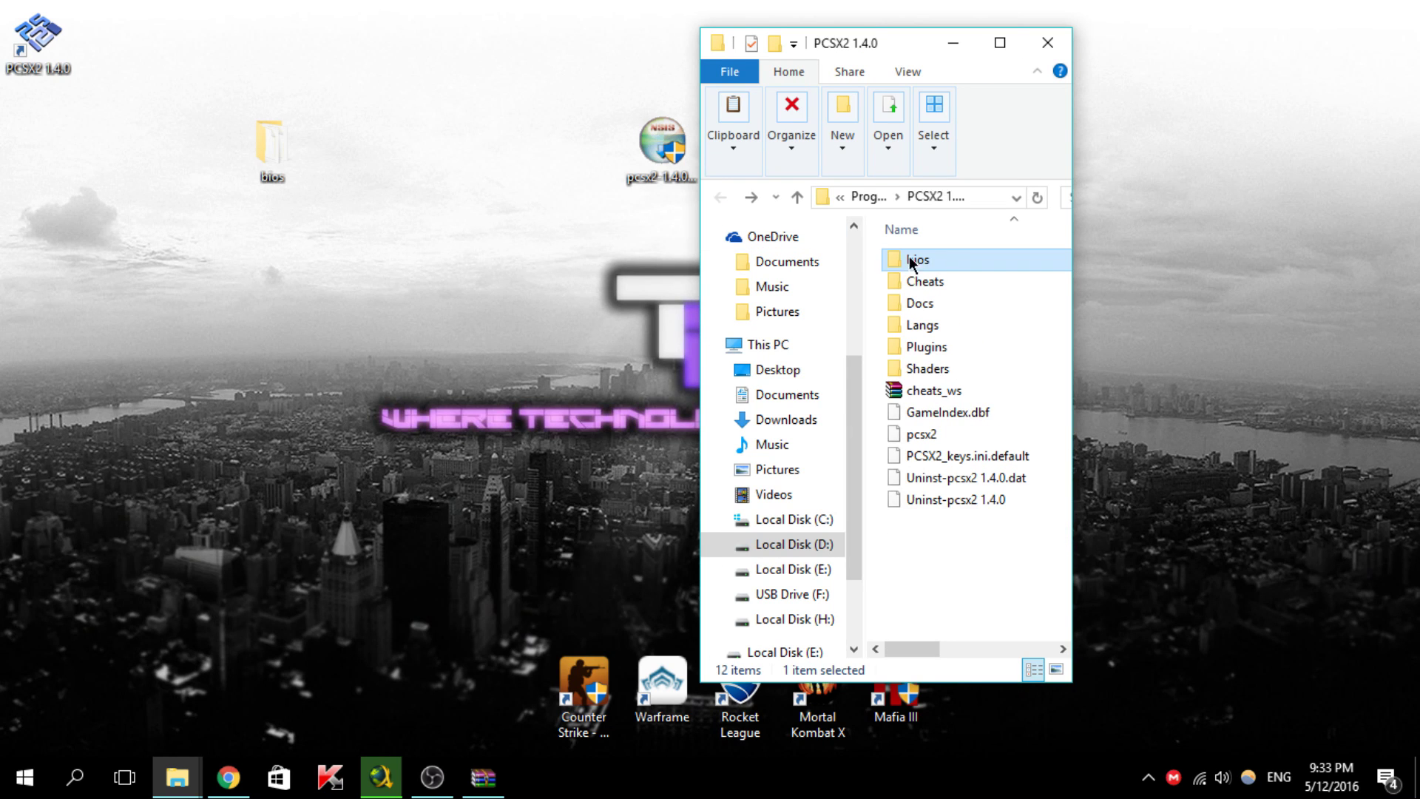
# Delete the existing bios folder from the PCSX2 1.4.0 installation folder and restore the window to its smaller size
pyautogui.click(1000, 43)
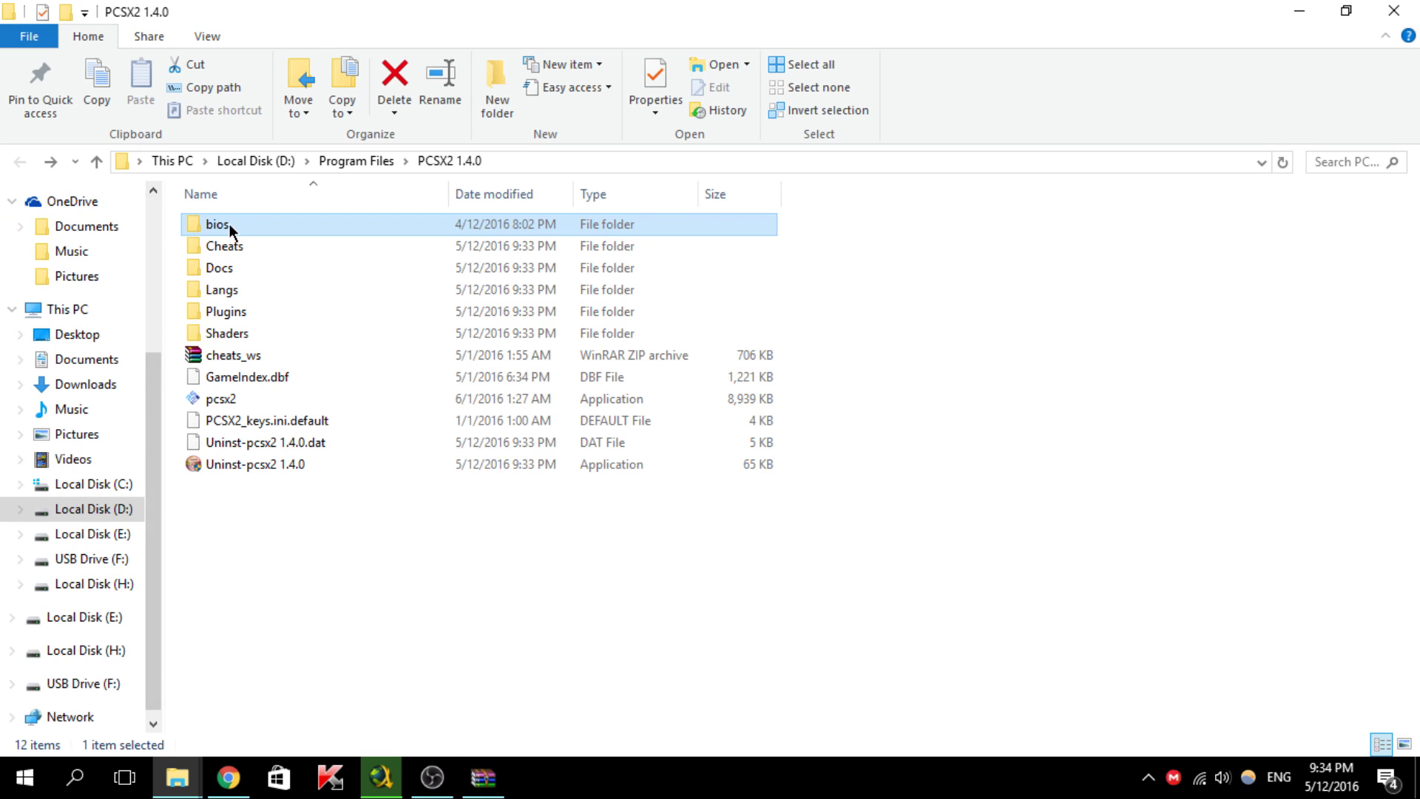
pyautogui.press('Delete')
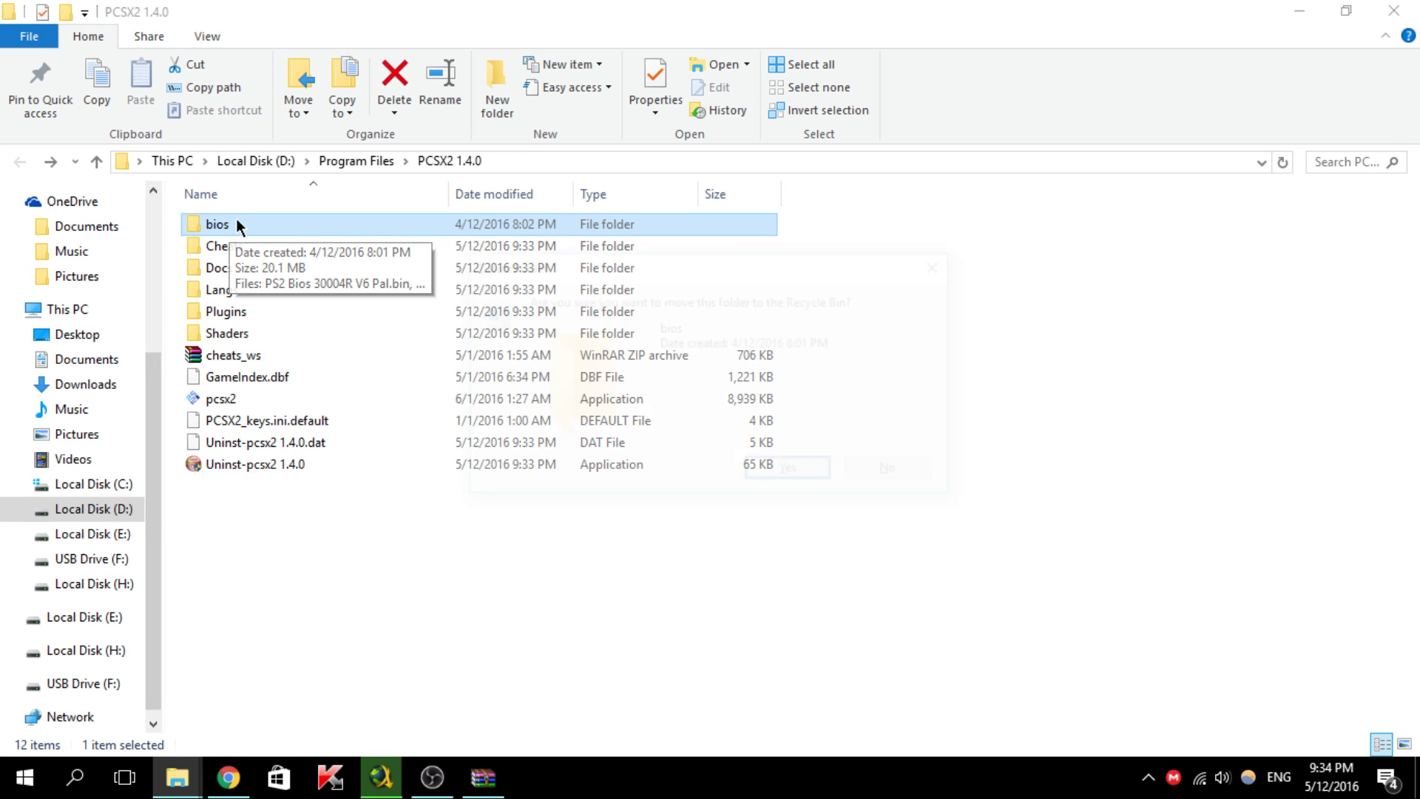
pyautogui.press('Return')
pyautogui.click(1346, 10)
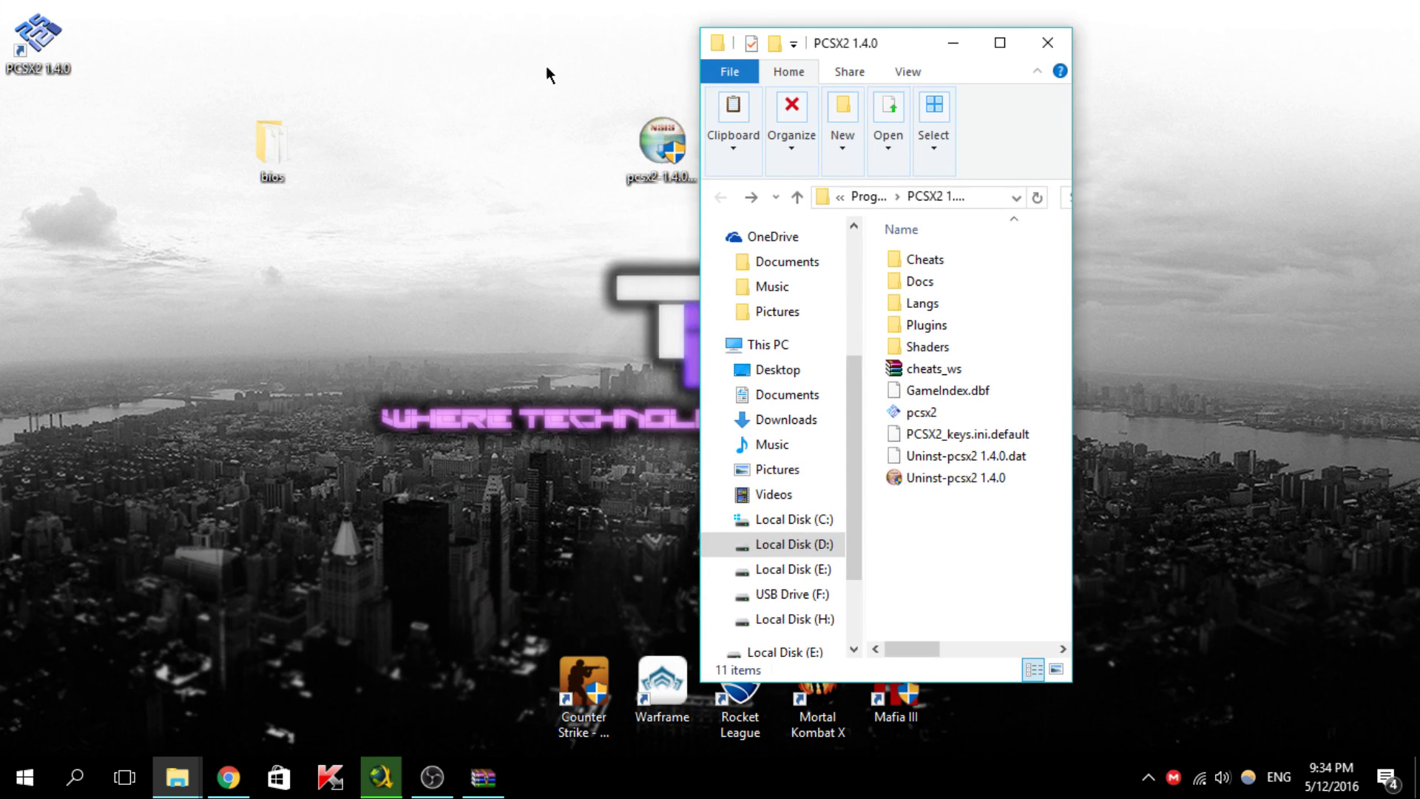
# Copy the desktop's bios folder into the PCSX2 1.4.0 installation folder and refresh the folder view
pyautogui.moveTo(273, 148); pyautogui.dragTo(991, 557)
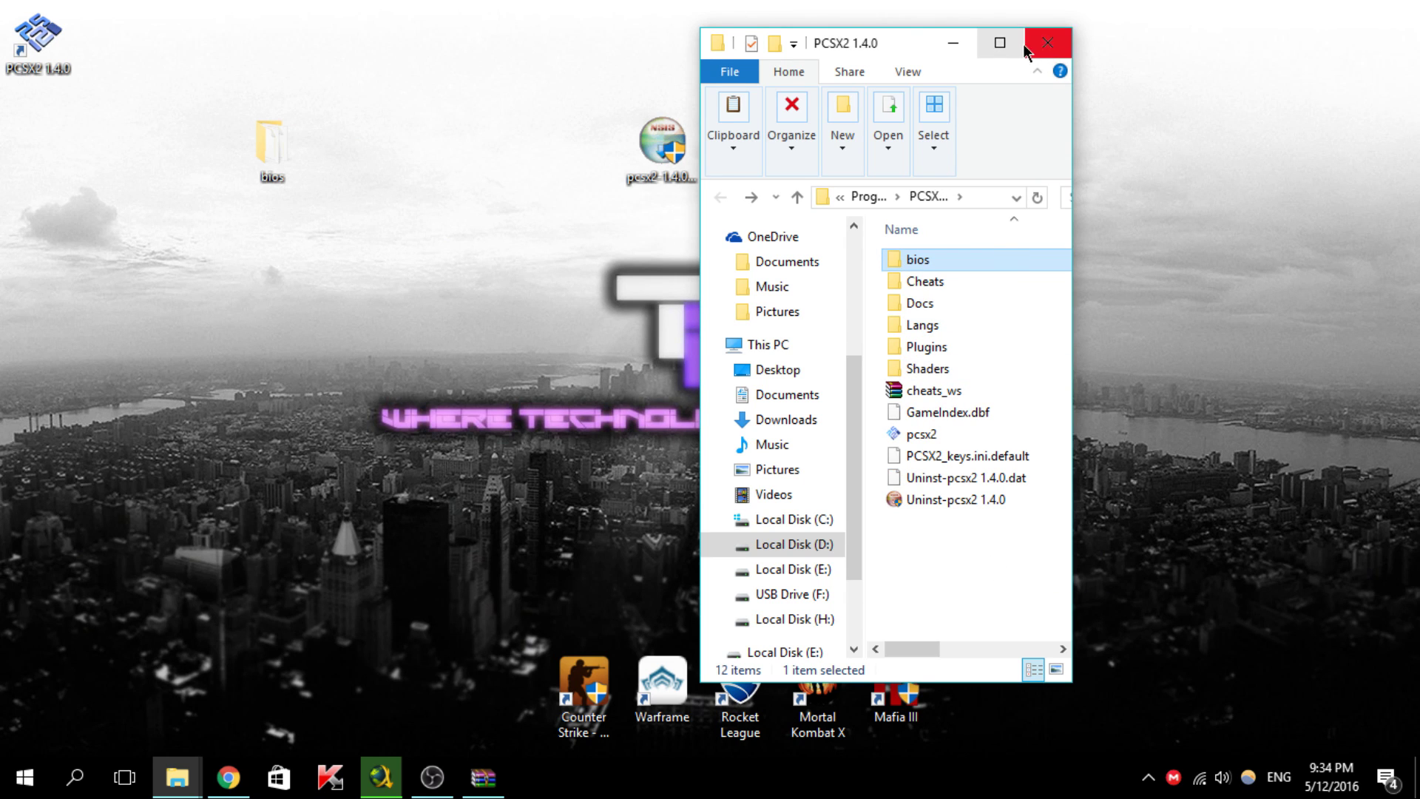
pyautogui.rightClick(943, 589)
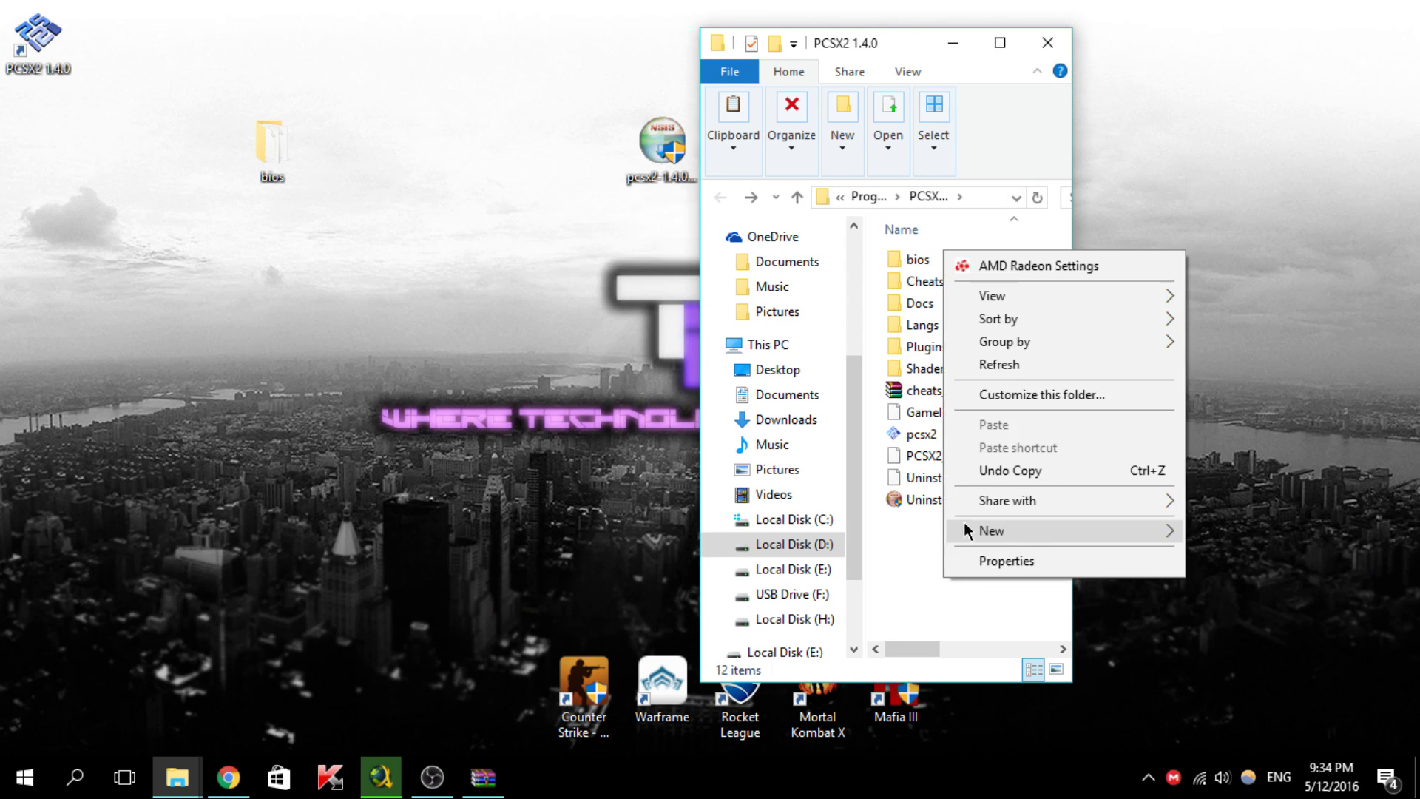
pyautogui.click(995, 364)
# Launch PCSX2 1.4.0 from the desktop, close the installation folder window, and move the First Time Configuration wizard to the screen's center
pyautogui.click(51, 74)
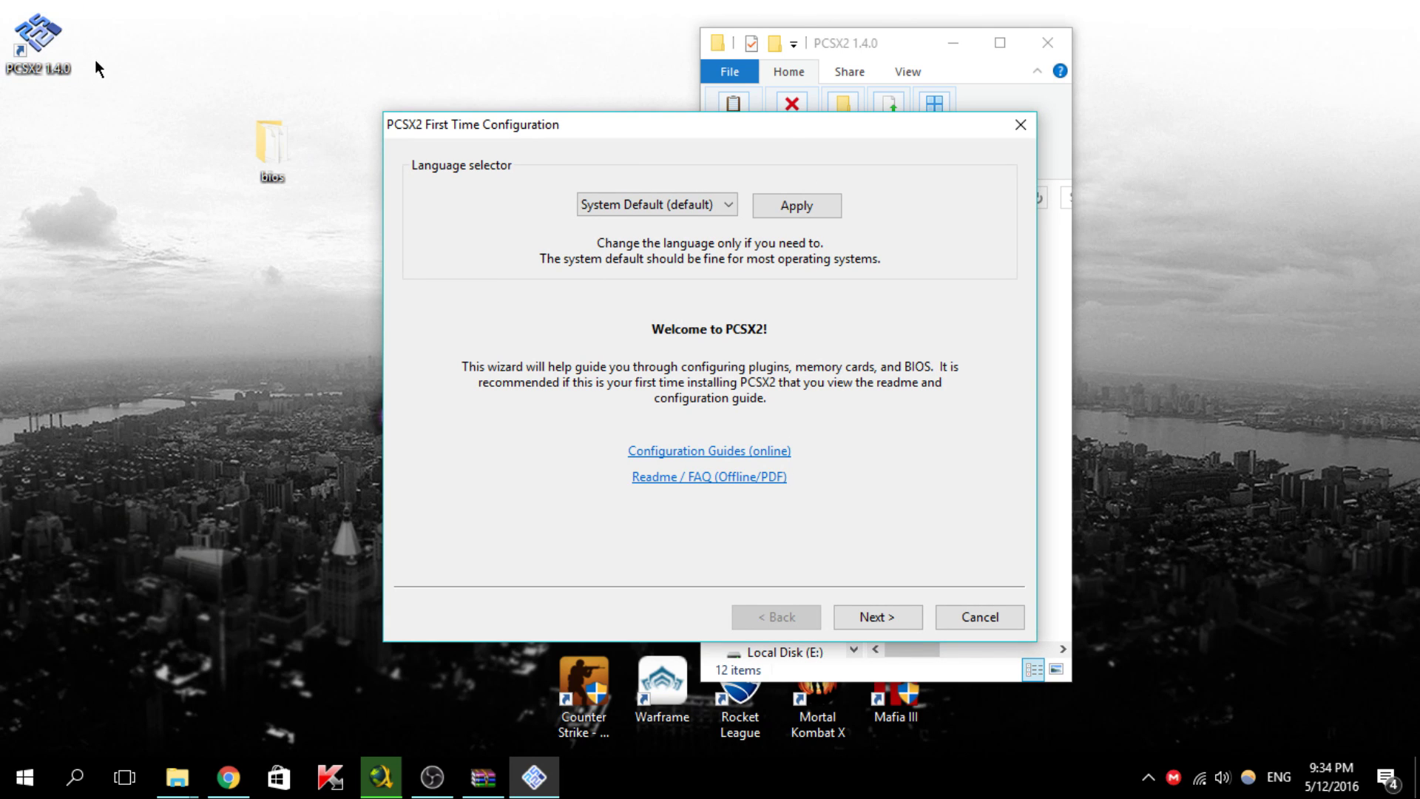
pyautogui.moveTo(656, 136); pyautogui.dragTo(188, 123)
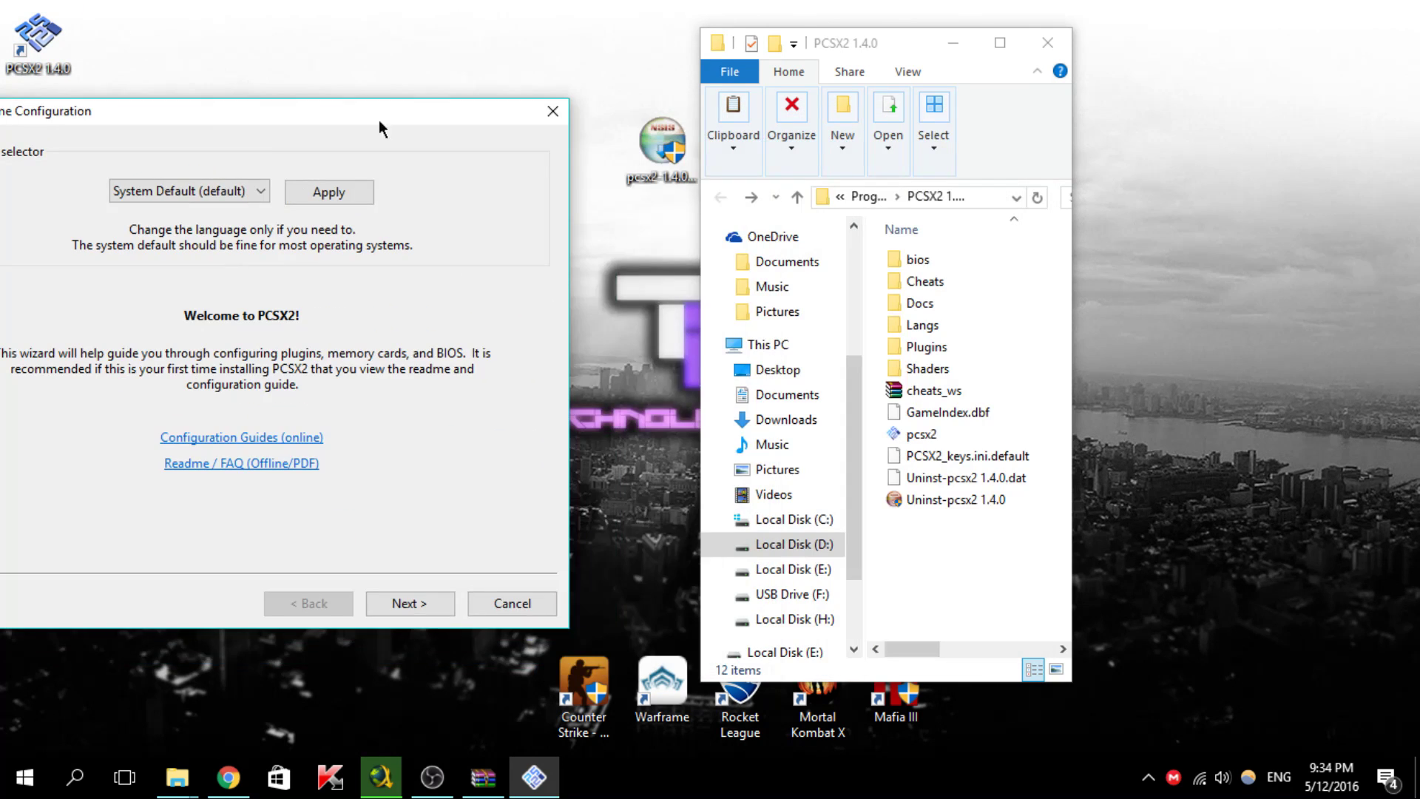
pyautogui.click(1042, 42)
pyautogui.moveTo(352, 118); pyautogui.dragTo(710, 109)
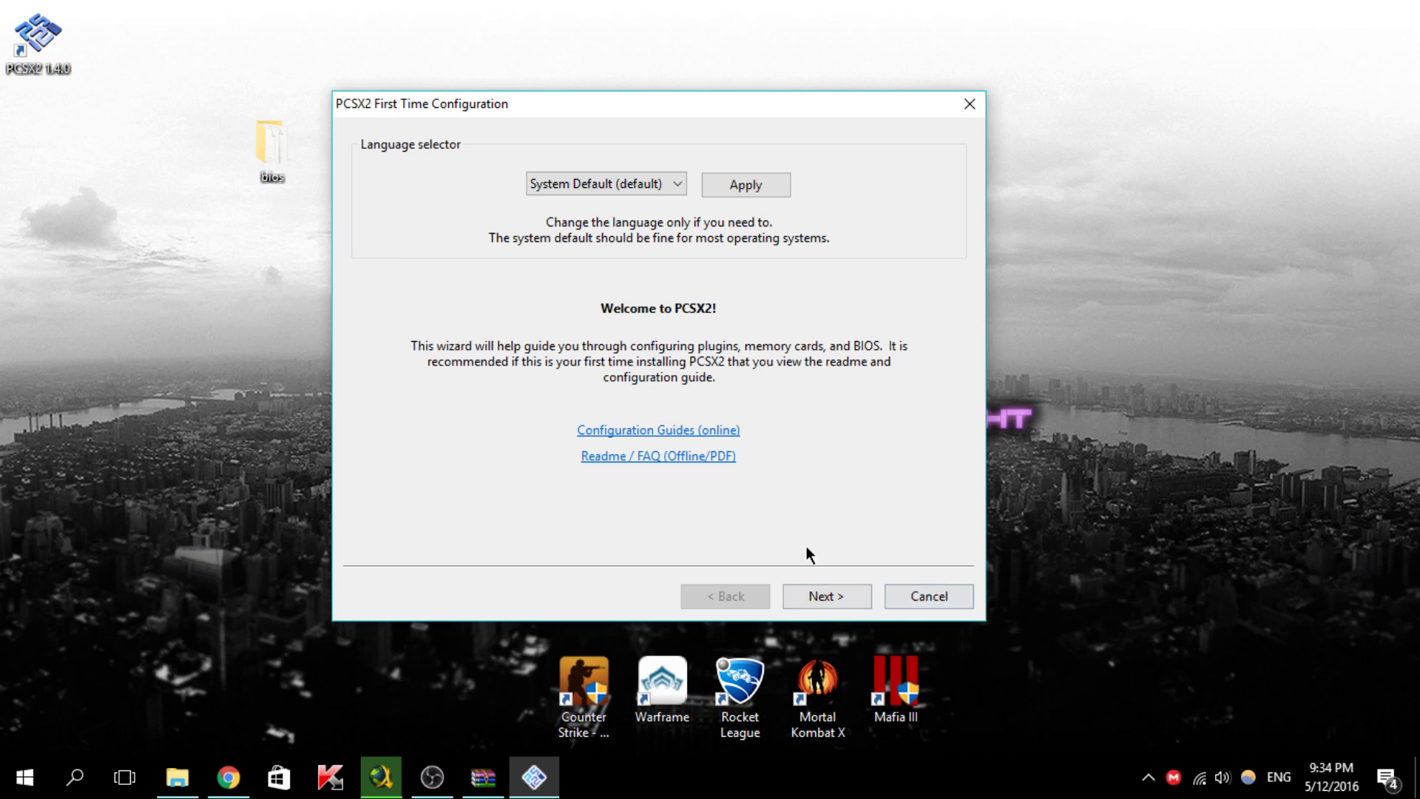
# Overwrite the existing PCSX2 settings with default values, then keep the default plugins and proceed to the wizard's BIOS page
pyautogui.click(836, 590)
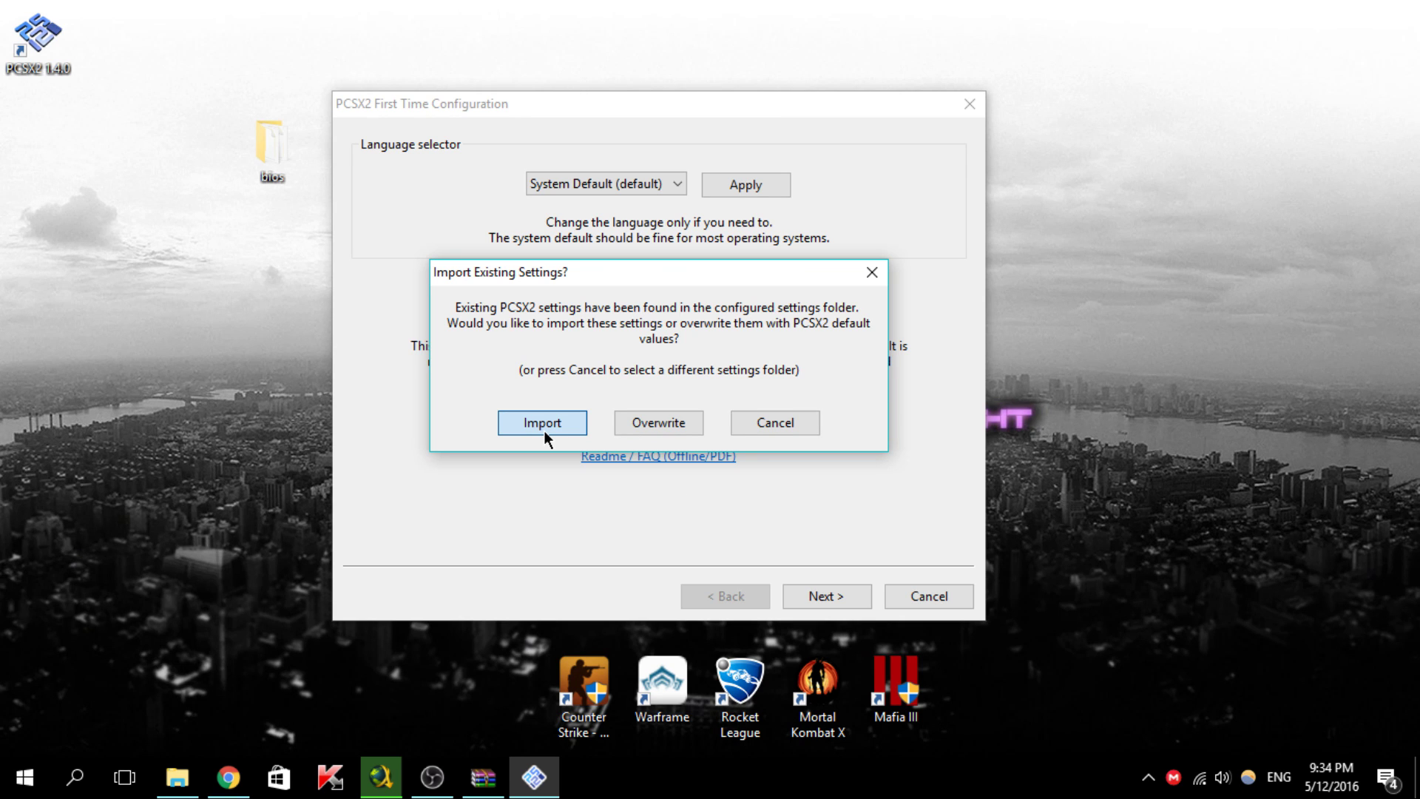
pyautogui.click(787, 424)
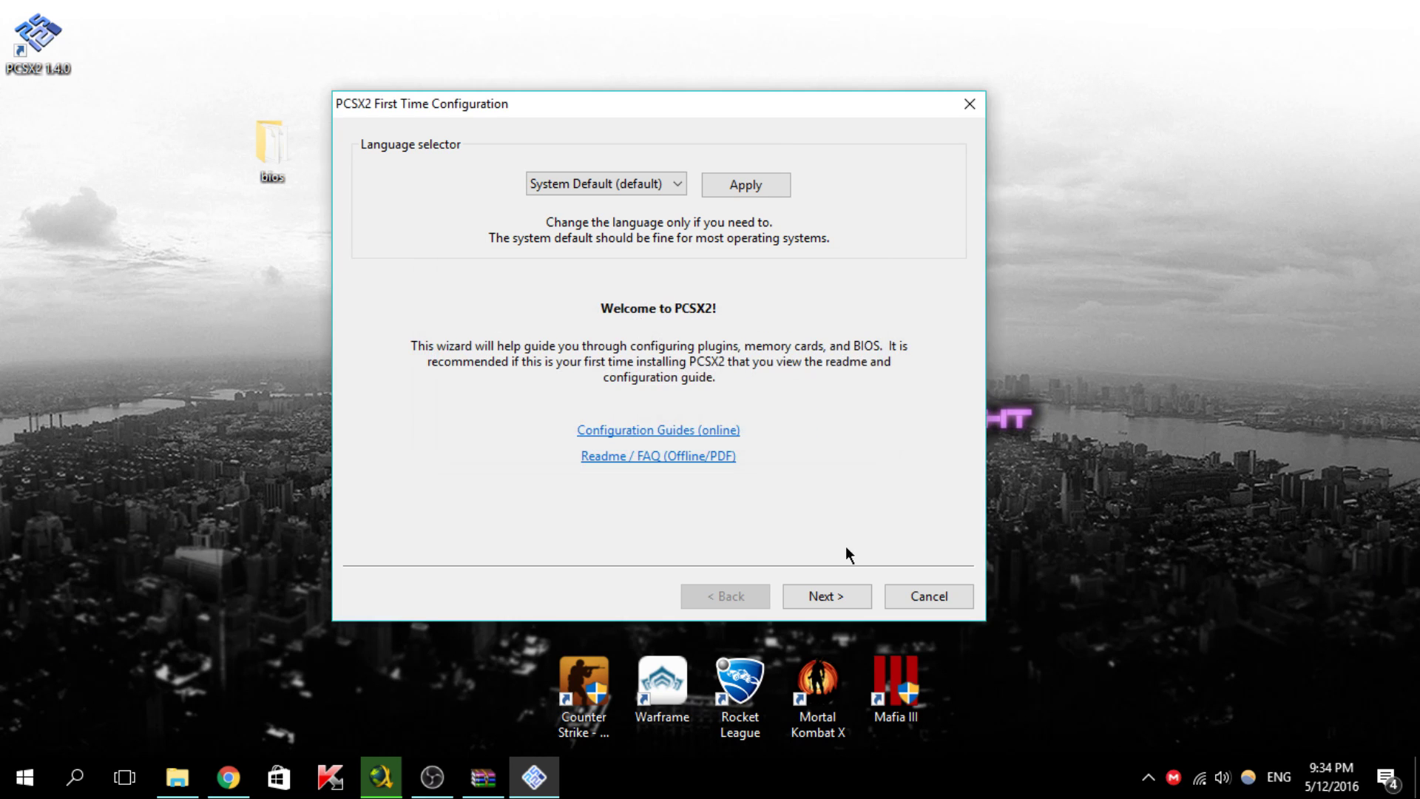
pyautogui.click(855, 598)
pyautogui.click(679, 422)
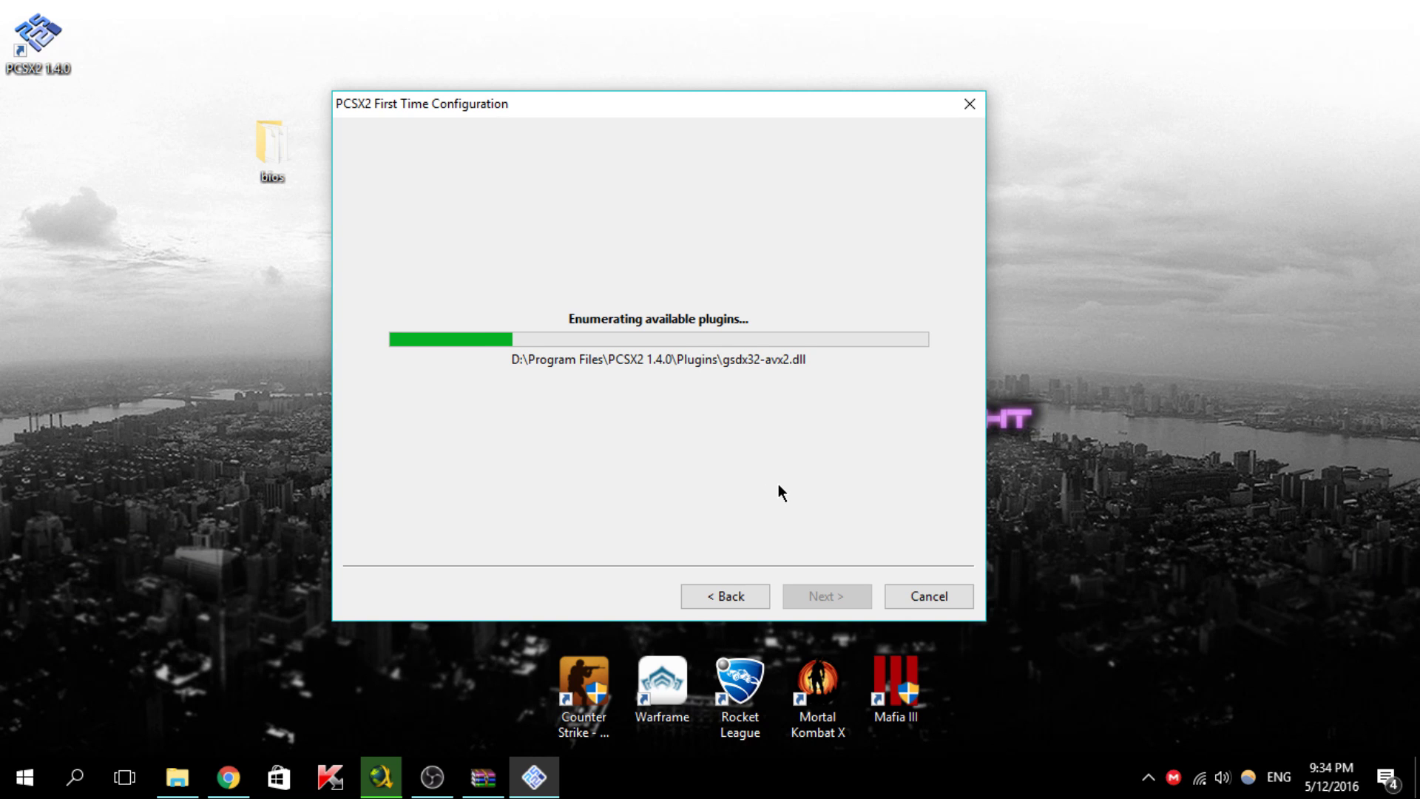
pyautogui.moveTo(726, 104); pyautogui.dragTo(756, 99)
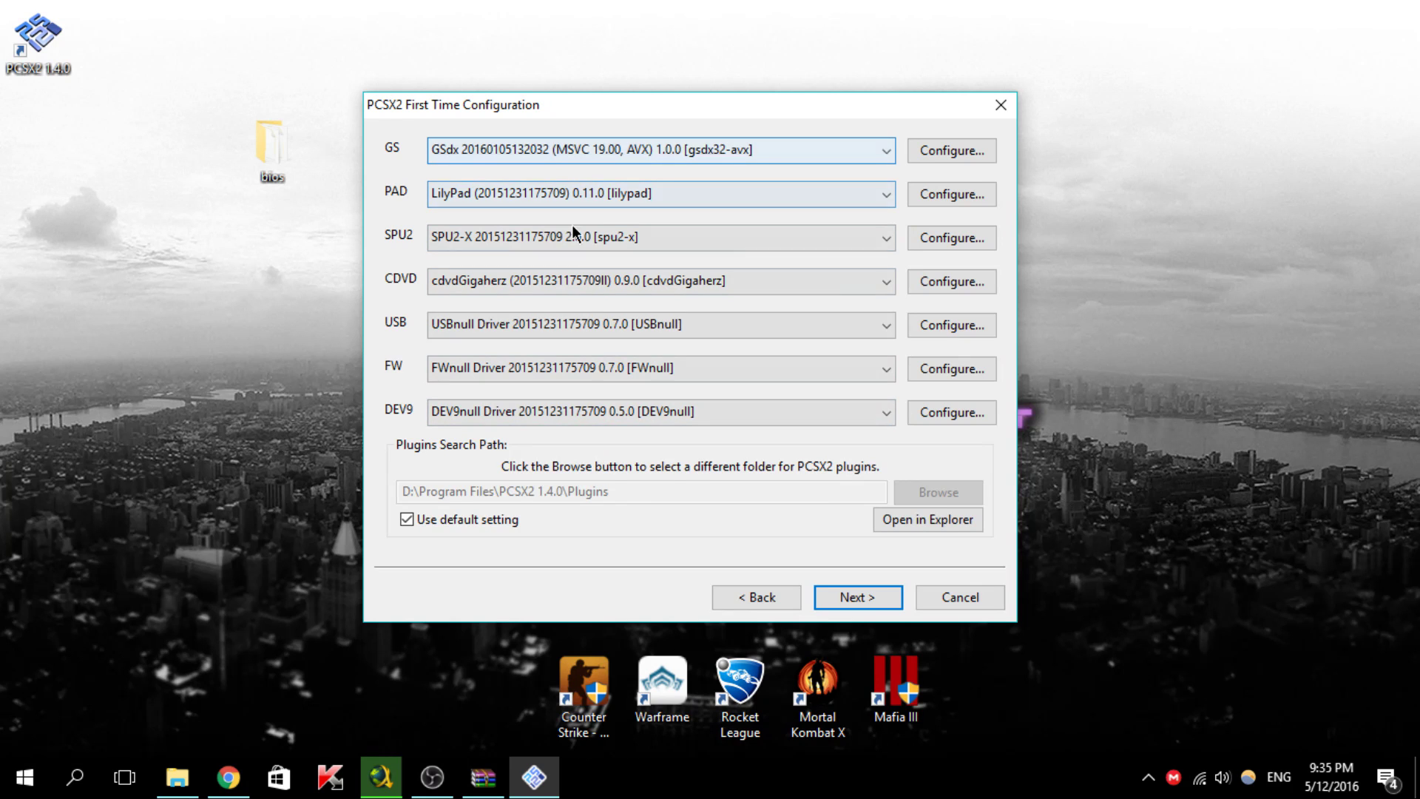
pyautogui.click(849, 597)
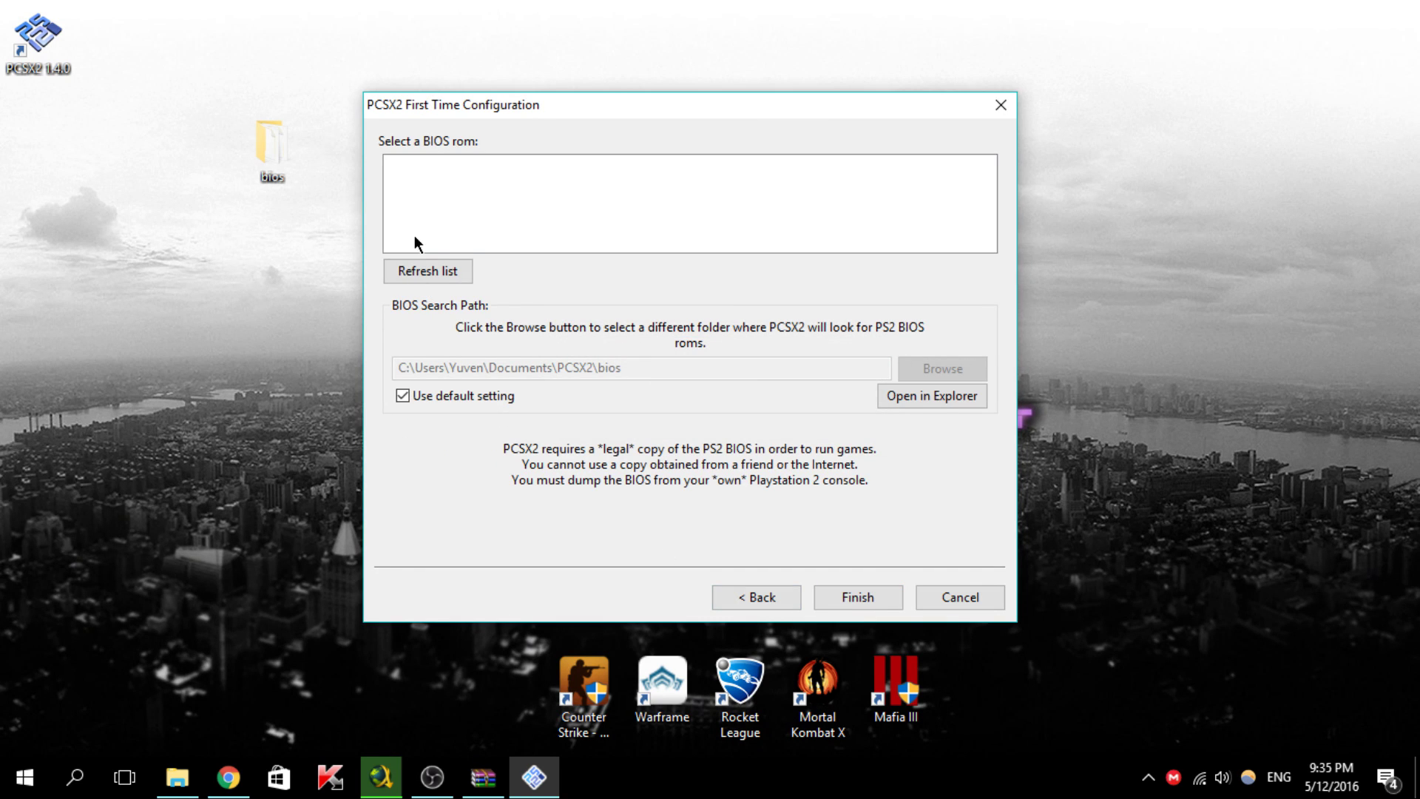
# Turn off the default BIOS search path and set it to D:\Program Files\PCSX2 1.4.0\bios
pyautogui.click(401, 395)
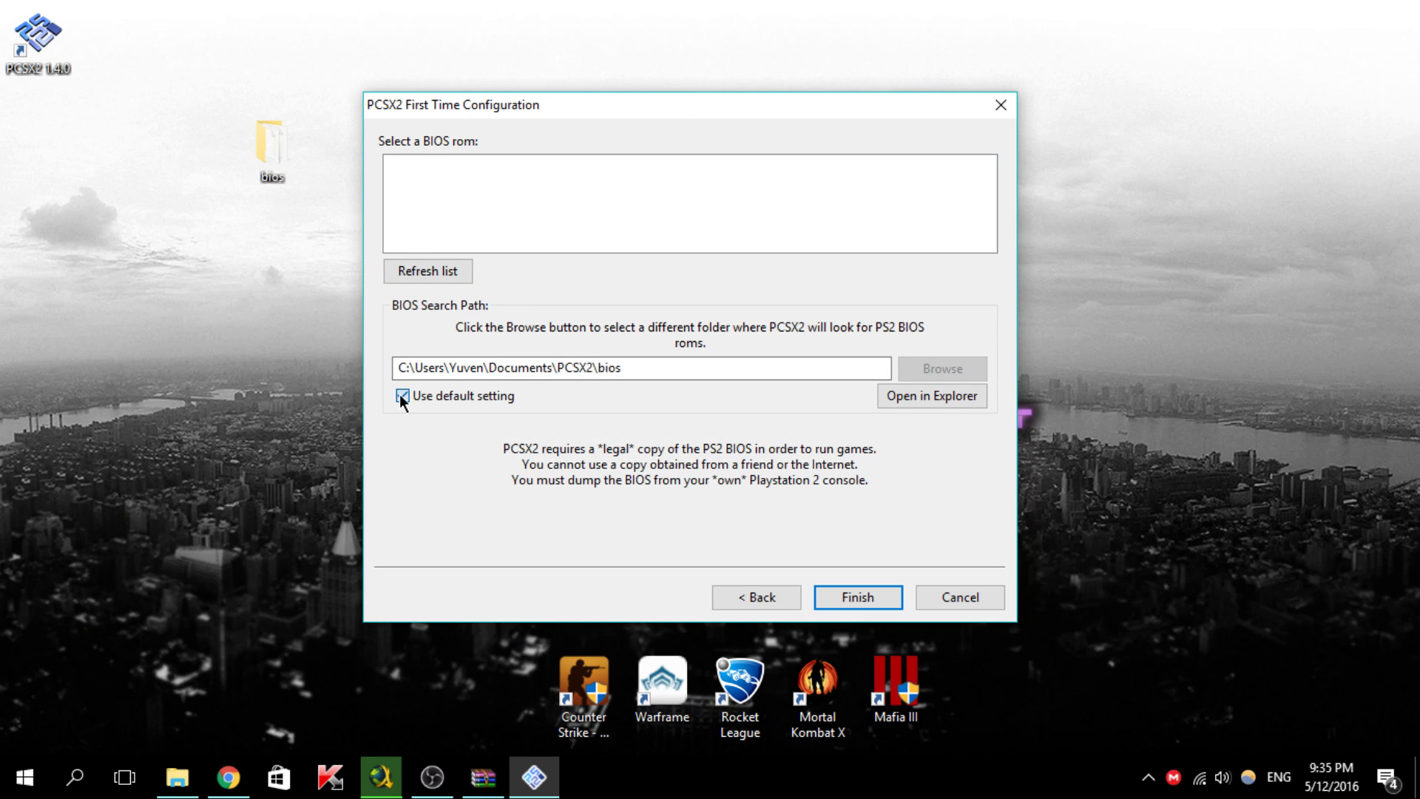
pyautogui.click(938, 364)
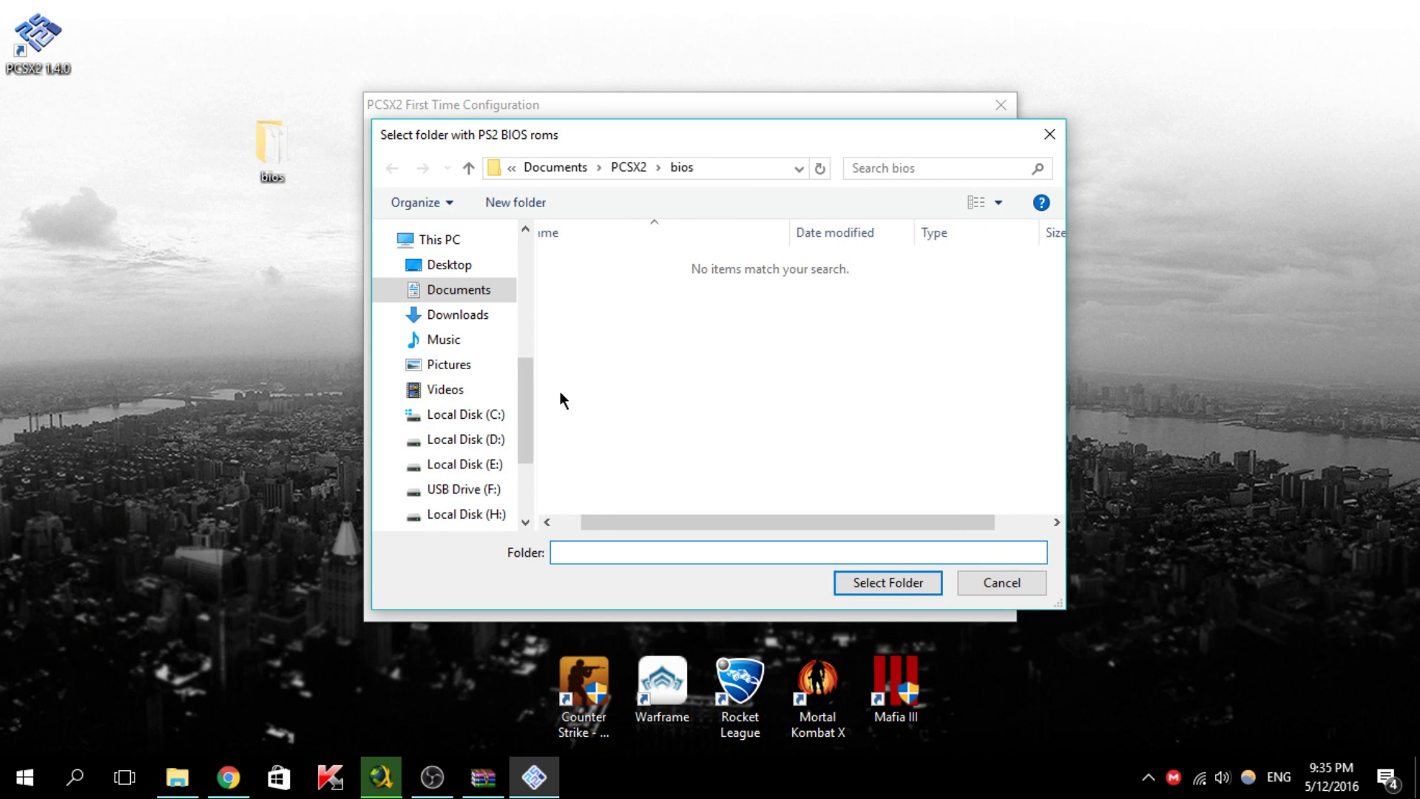
pyautogui.click(494, 440)
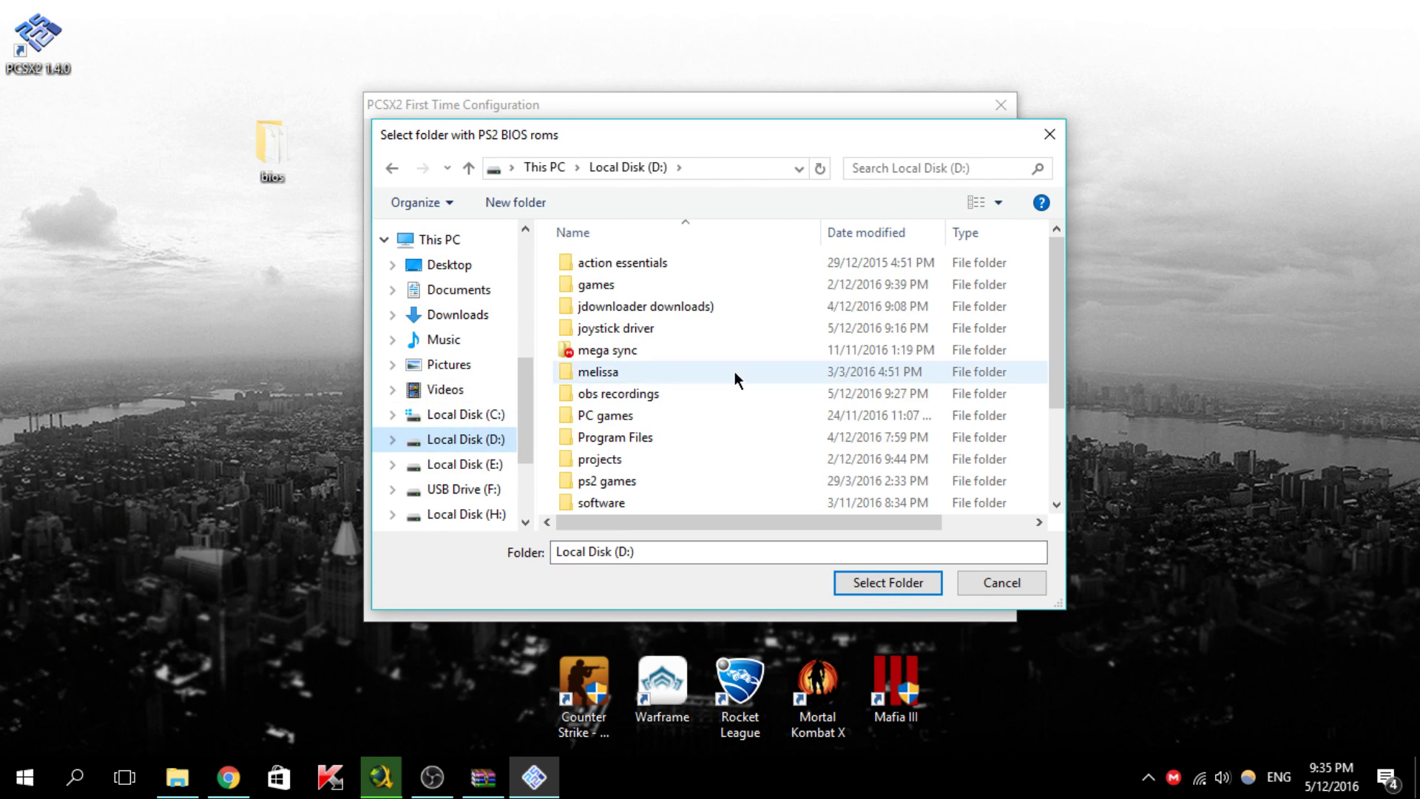
pyautogui.click(669, 437)
pyautogui.doubleClick(669, 437)
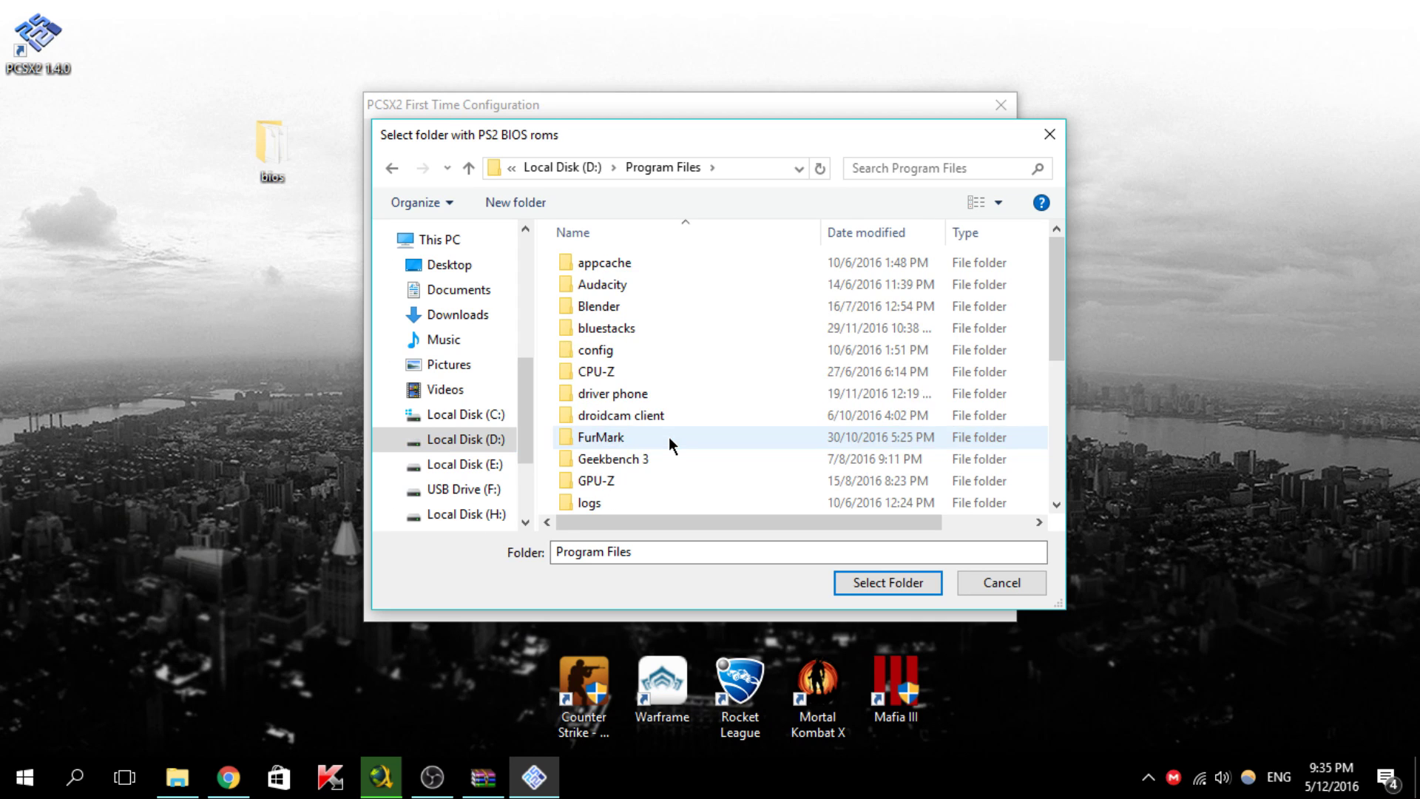
pyautogui.scroll(-3, 655, 441)
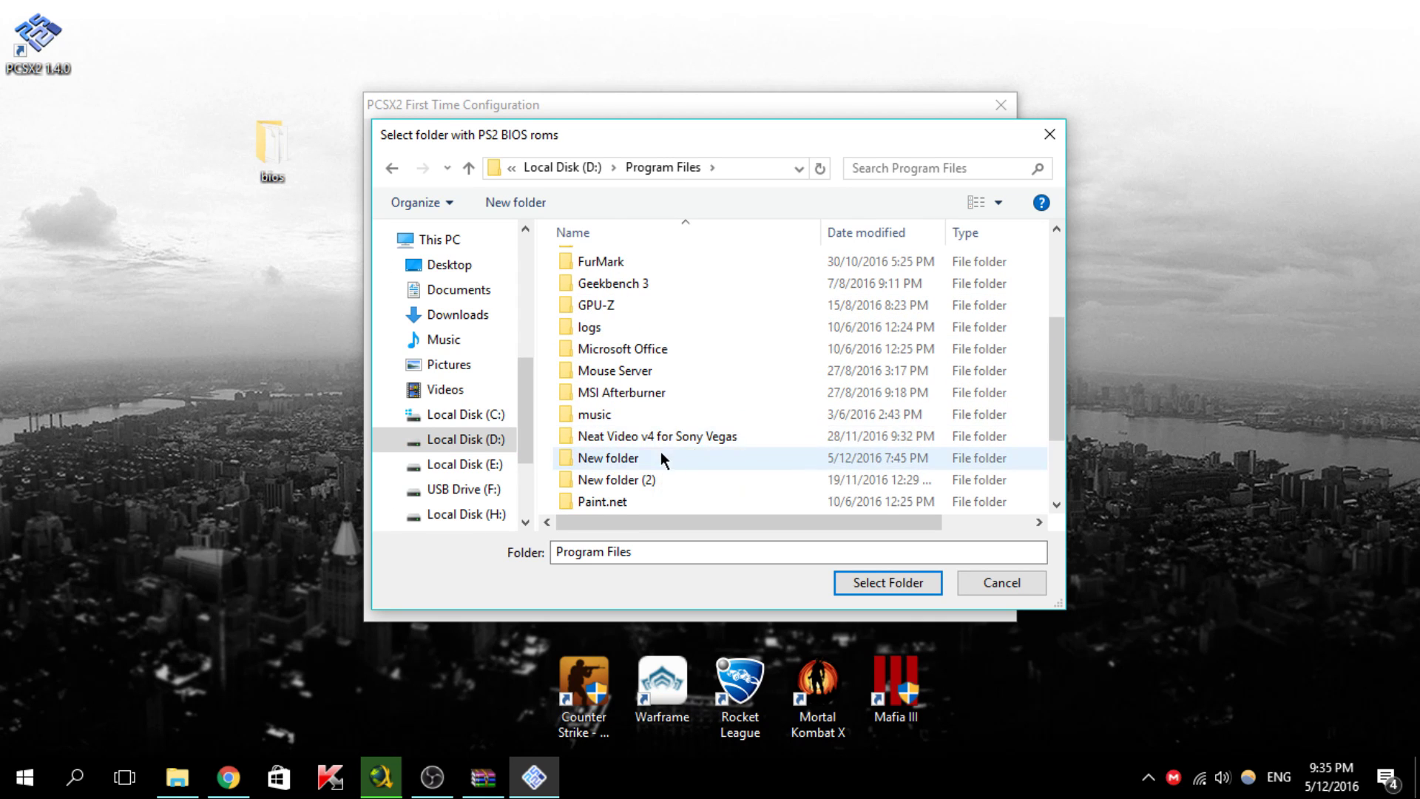
pyautogui.scroll(-1, 659, 452)
pyautogui.click(633, 457)
pyautogui.doubleClick(633, 457)
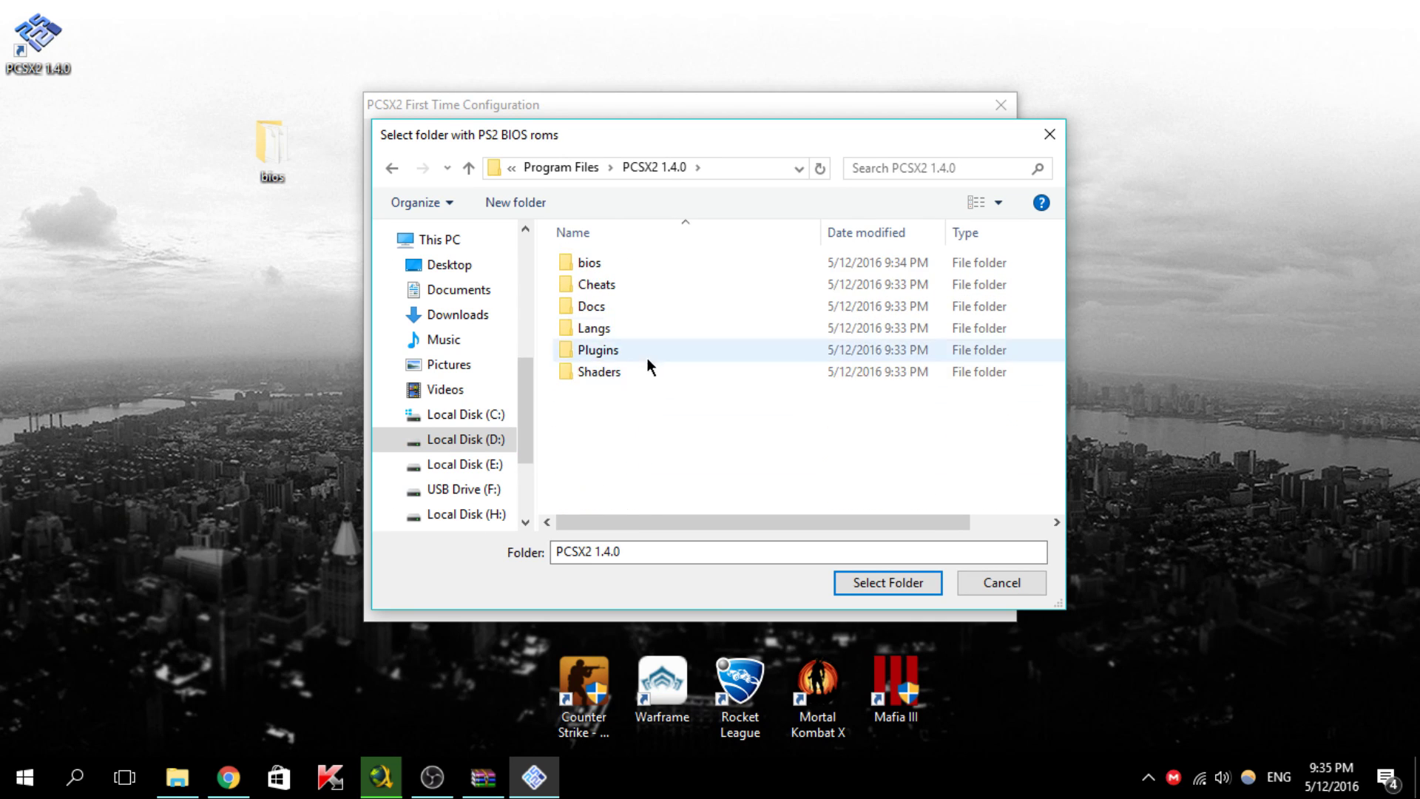
pyautogui.click(597, 263)
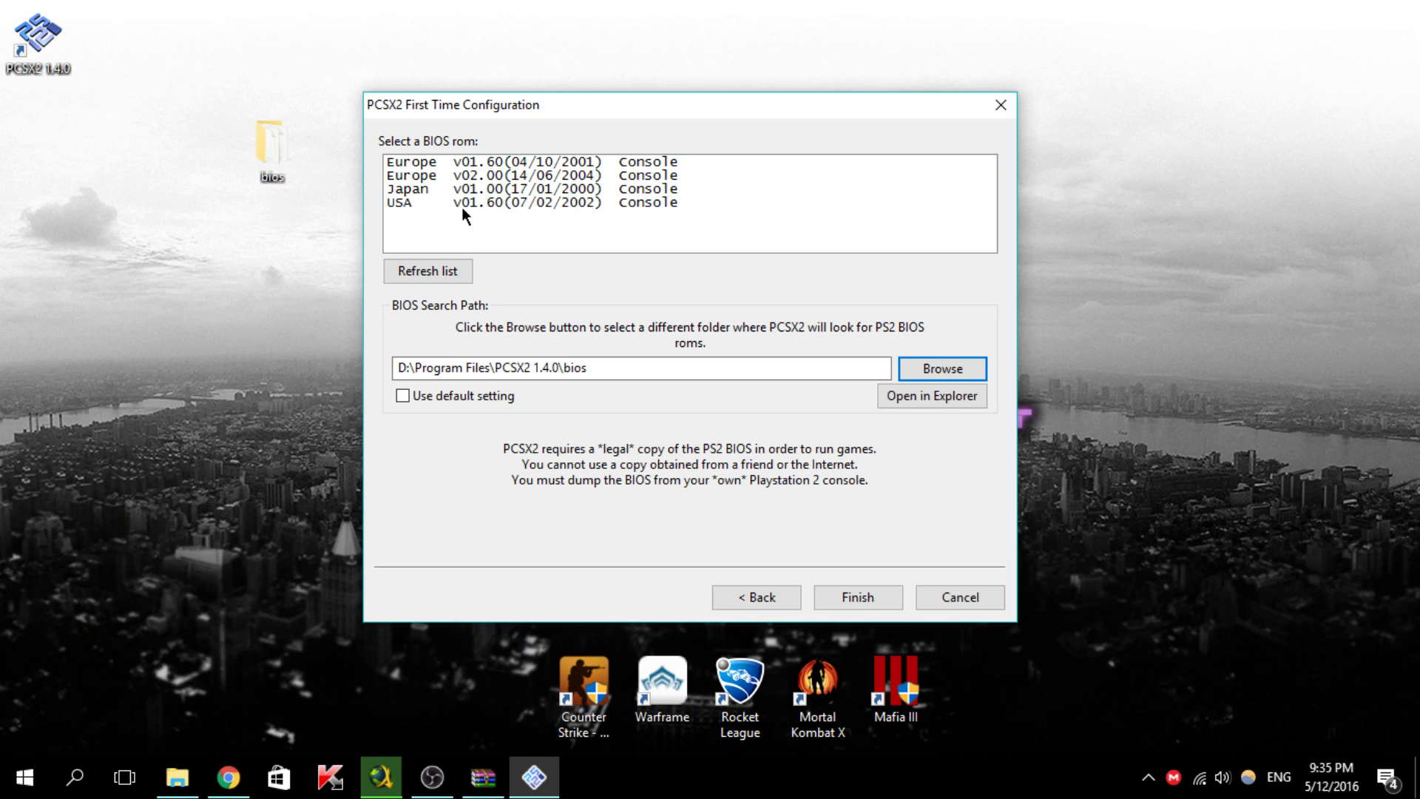
# Finish the configuration with the USA v01.60(07/02/2002) BIOS rom and arrange the emulator and program log windows side by side
pyautogui.click(426, 205)
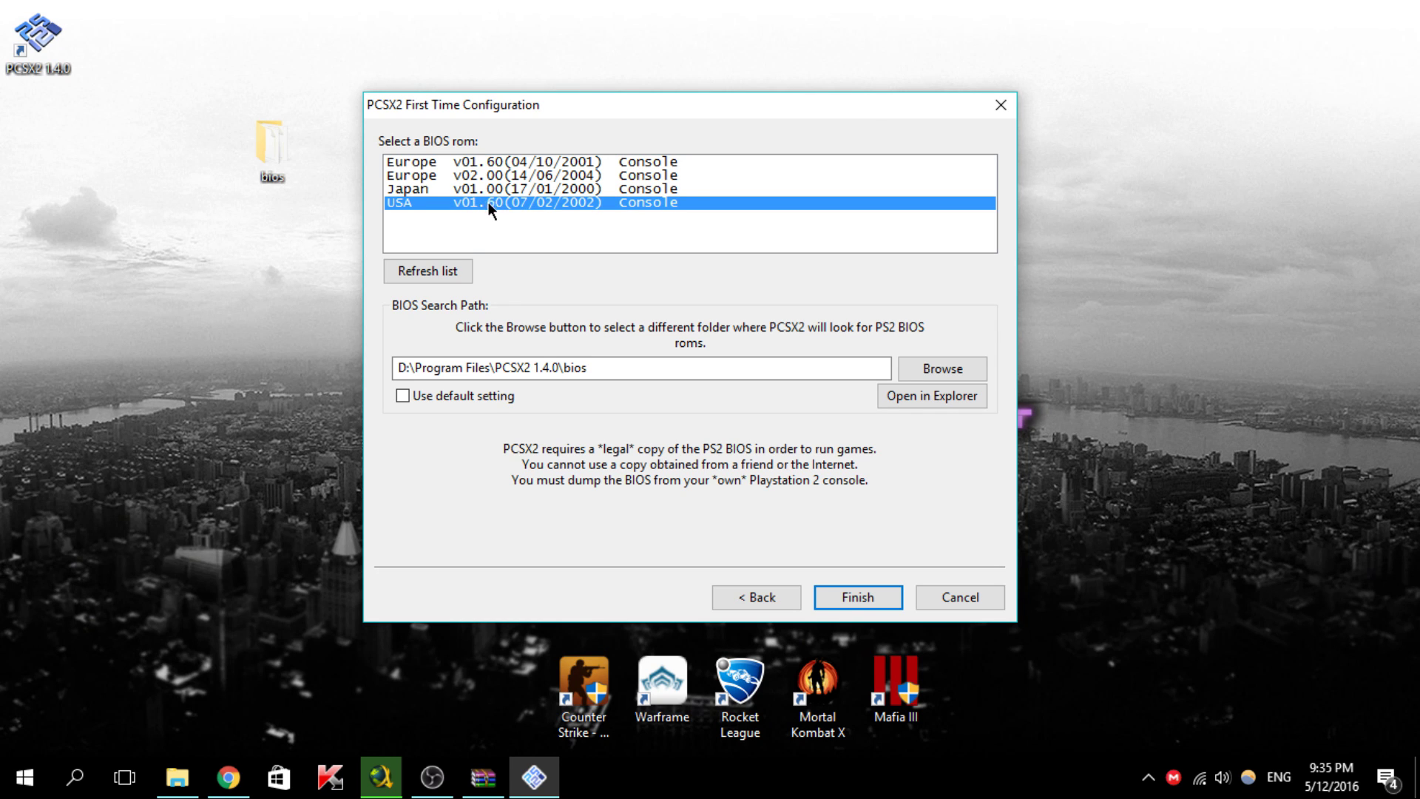
pyautogui.click(859, 598)
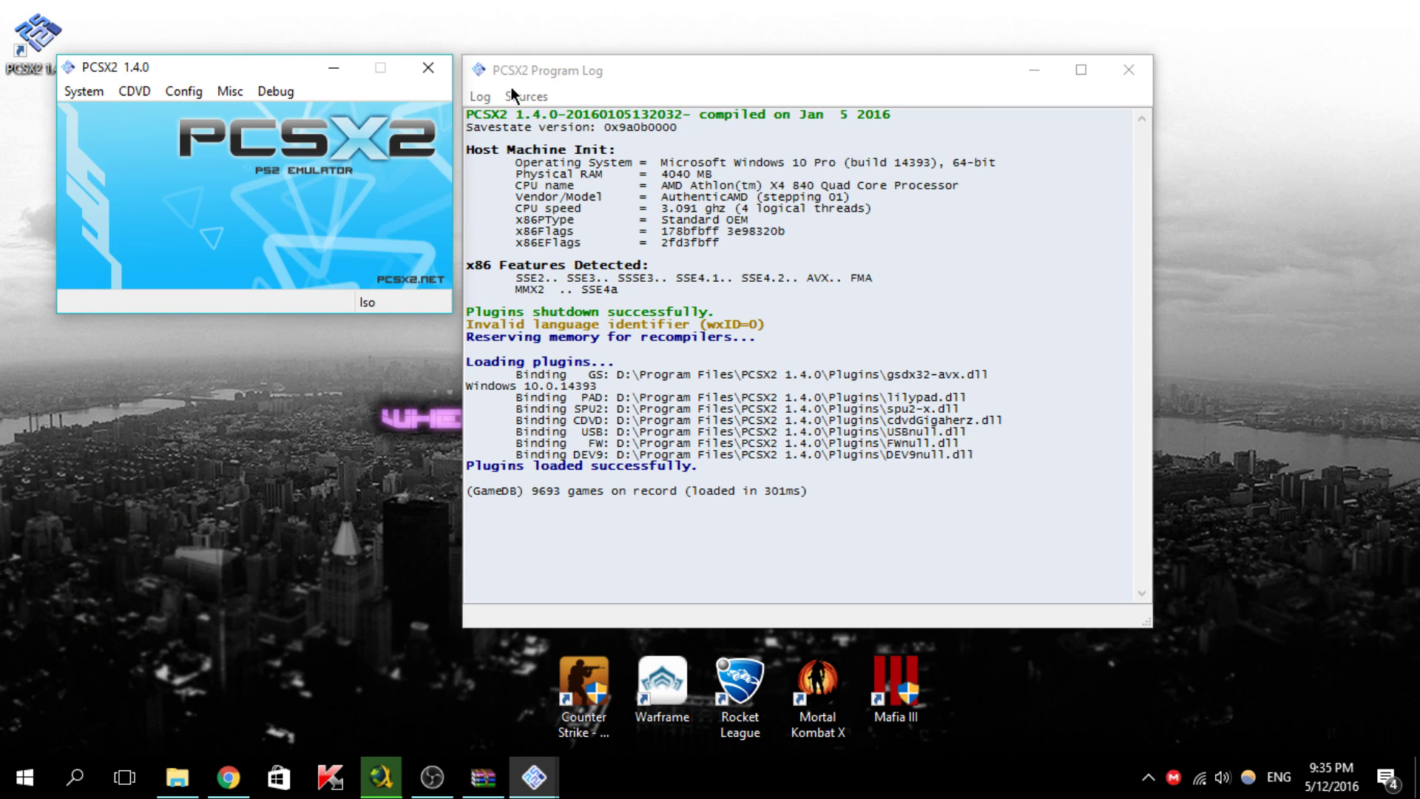
pyautogui.moveTo(566, 75); pyautogui.dragTo(742, 69)
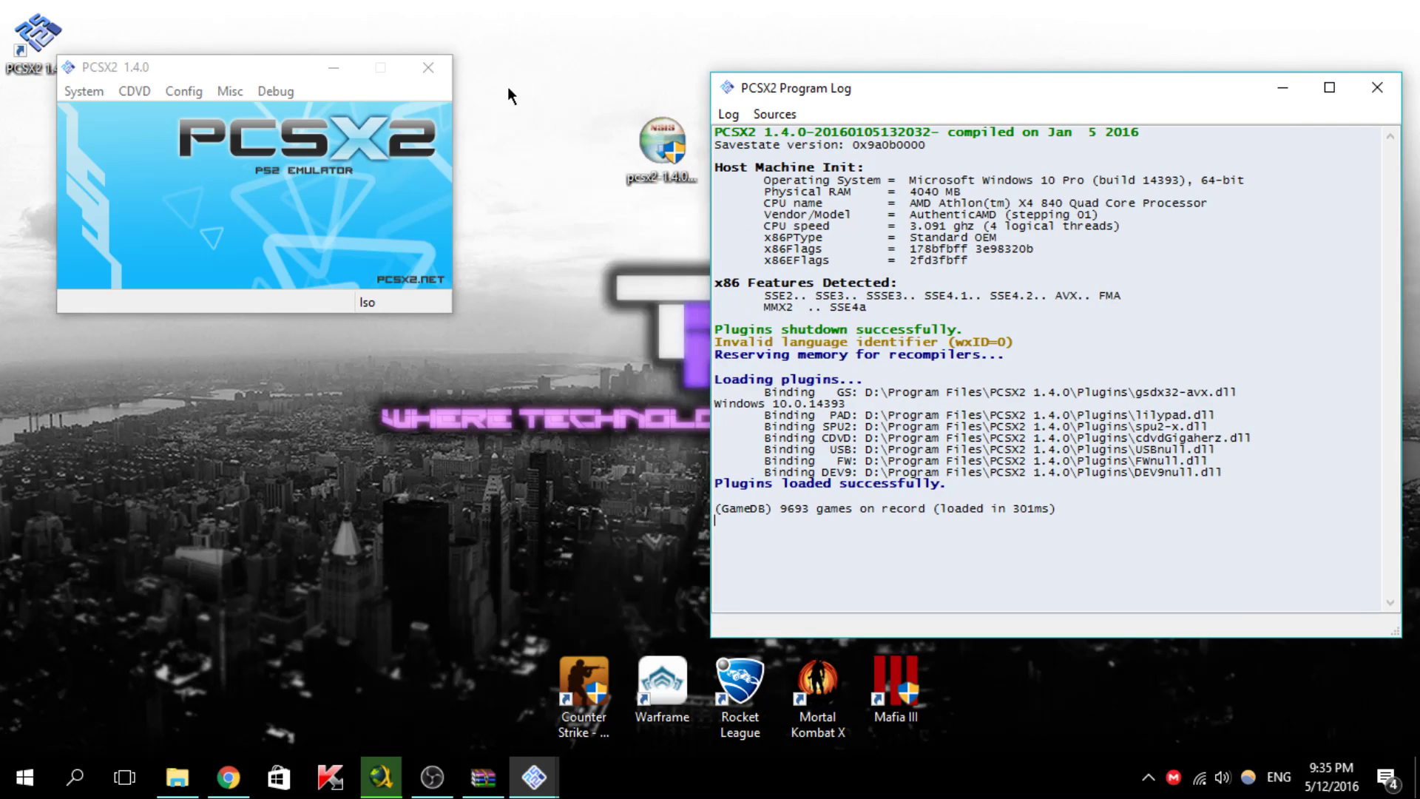
pyautogui.moveTo(256, 68); pyautogui.dragTo(510, 82)
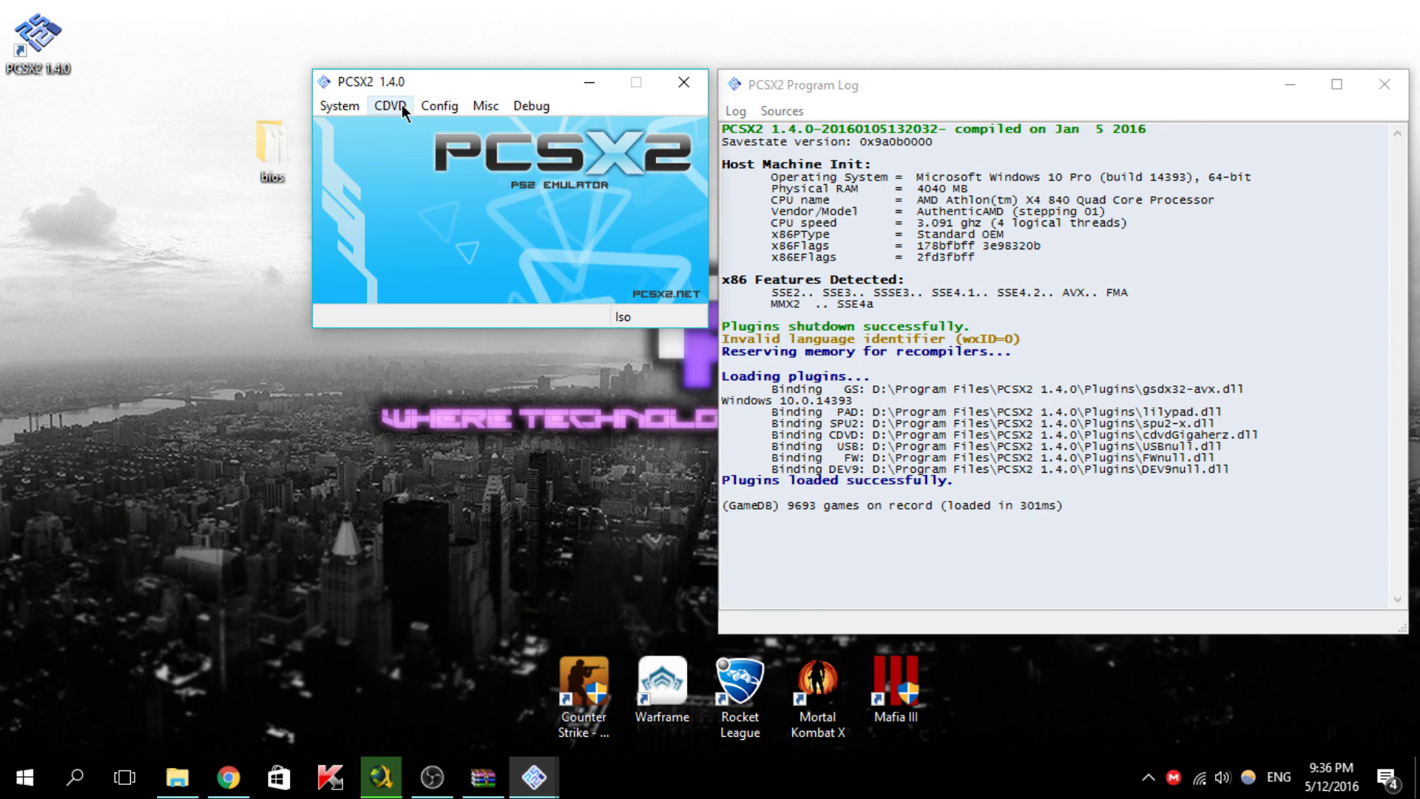
# Open the LilyPad controller plugin settings and select DX Fuhlen SM680 Mechanical Keyboard in the device diagnostics list
pyautogui.click(427, 111)
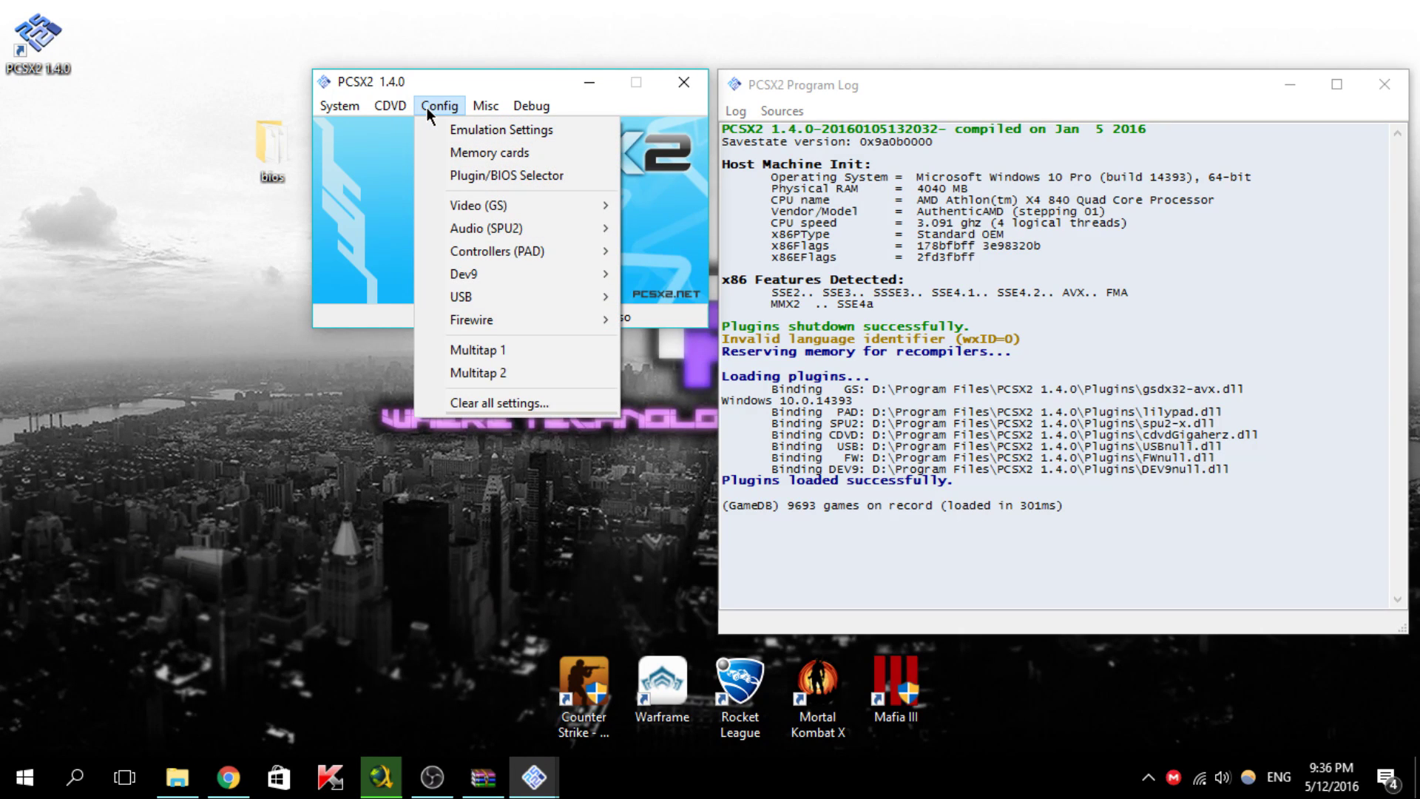
pyautogui.click(429, 107)
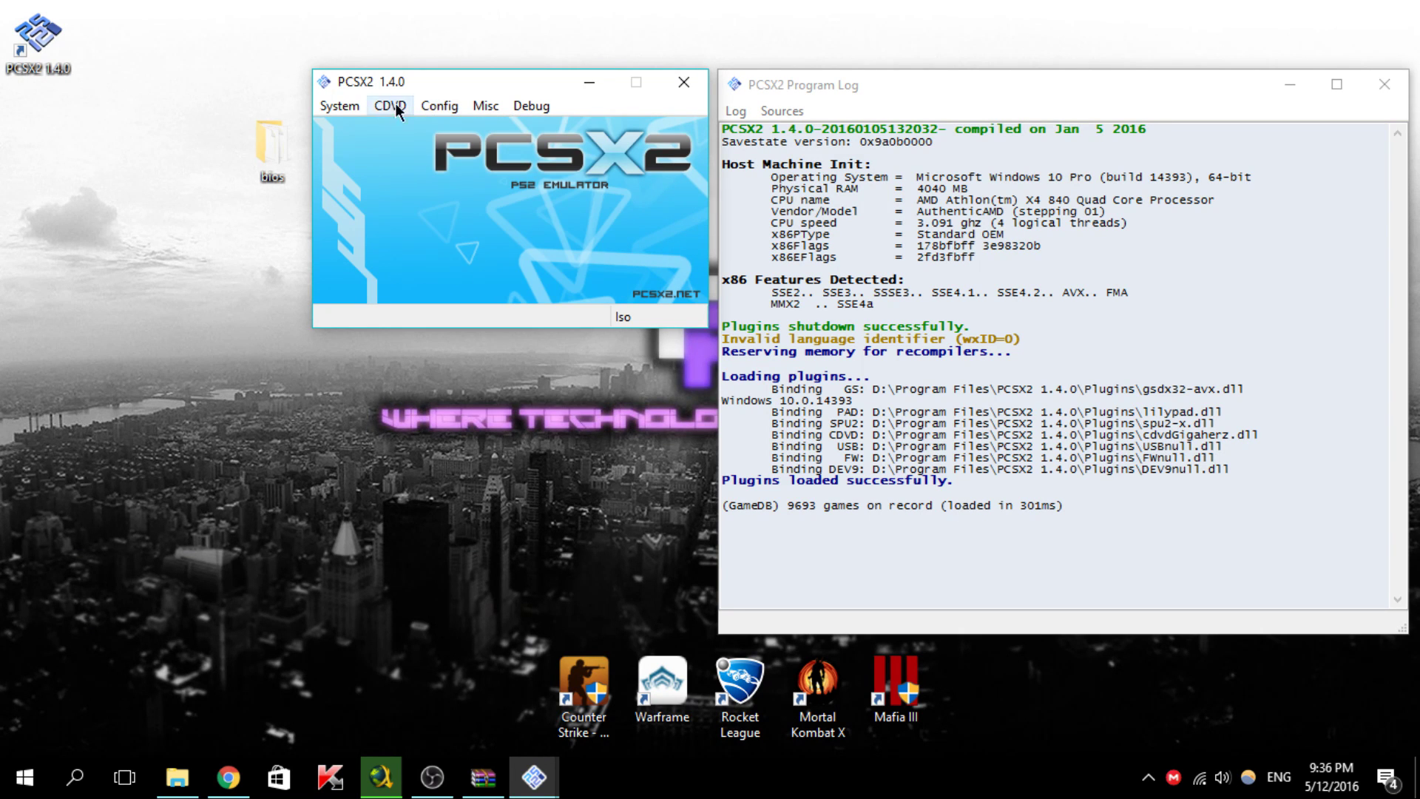
pyautogui.click(437, 109)
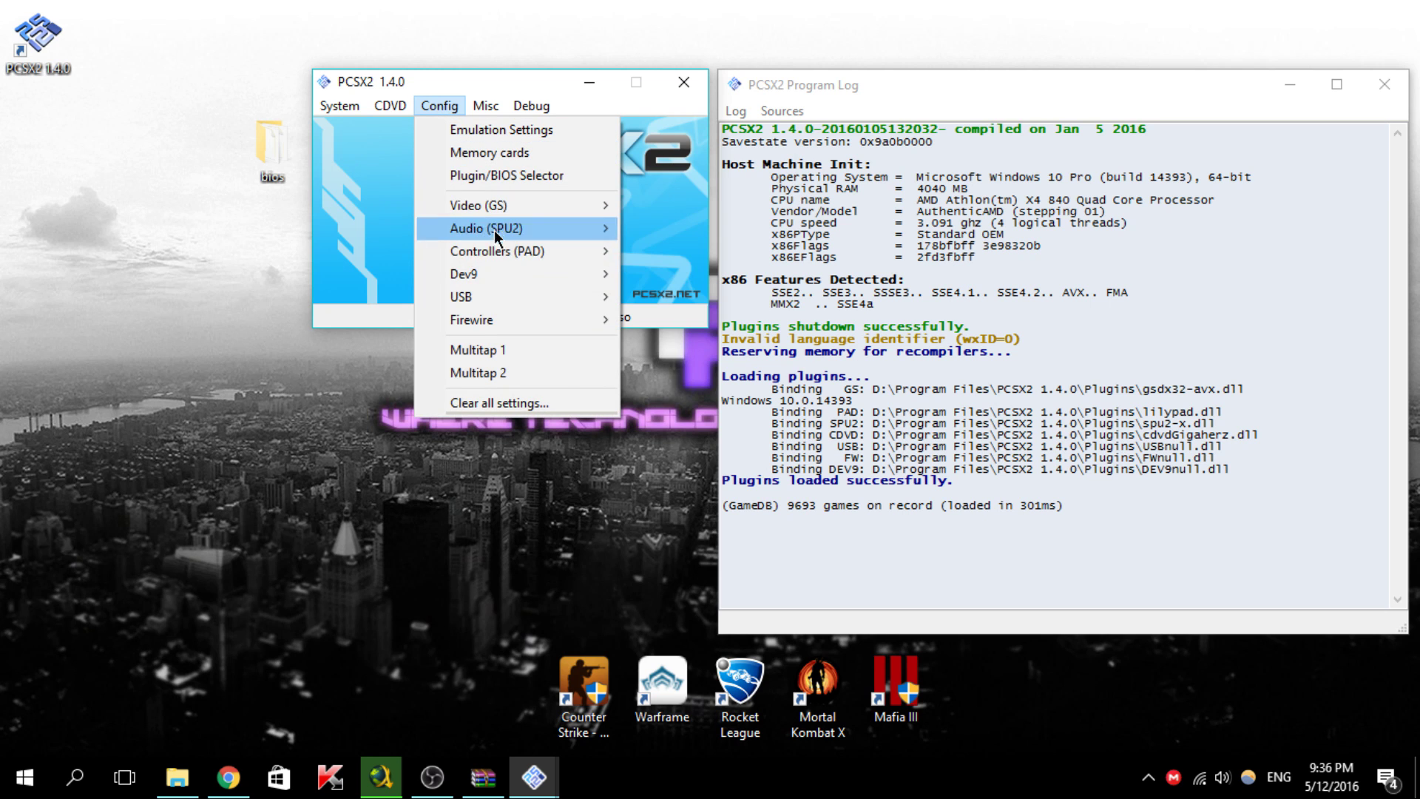
pyautogui.moveTo(500, 253)
pyautogui.click(665, 279)
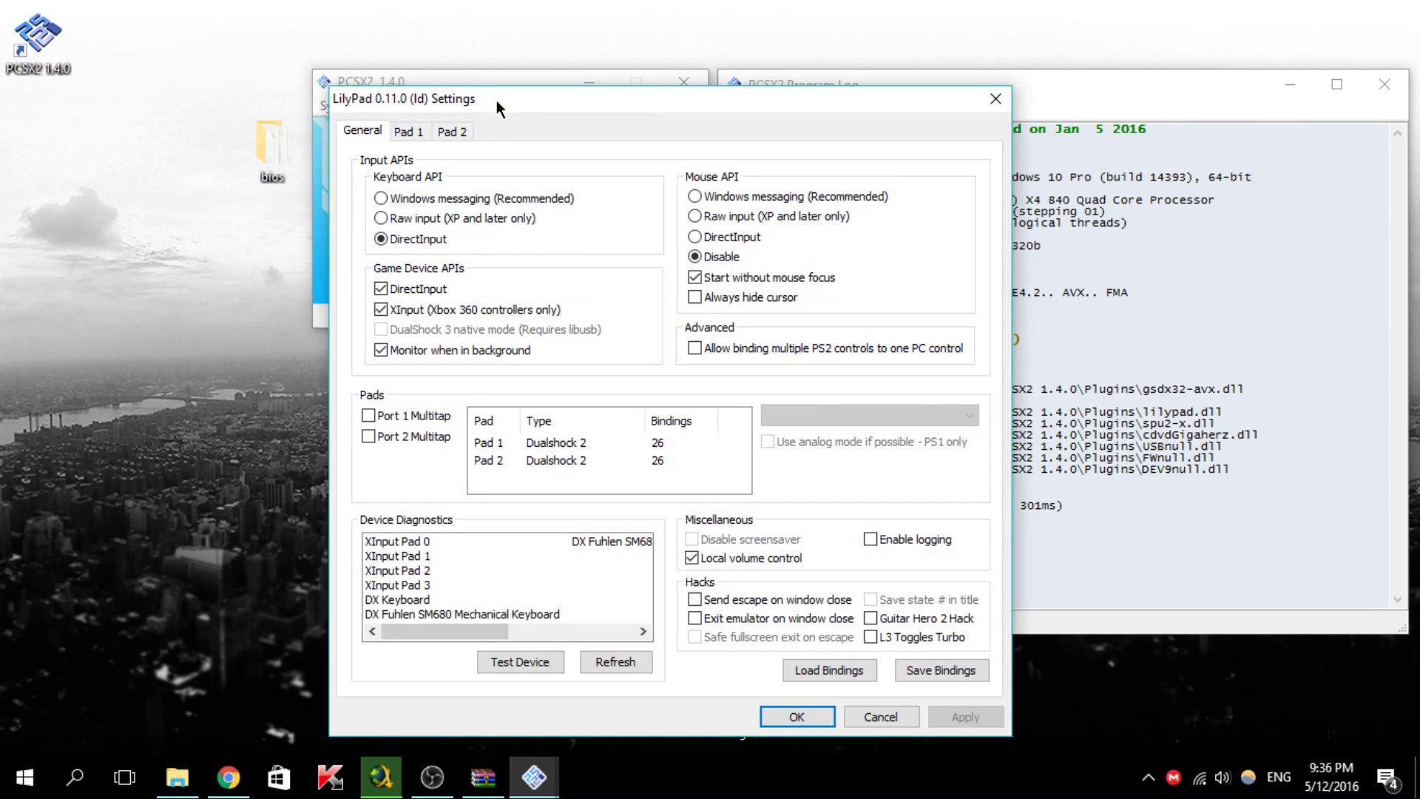
pyautogui.moveTo(526, 99); pyautogui.dragTo(525, 79)
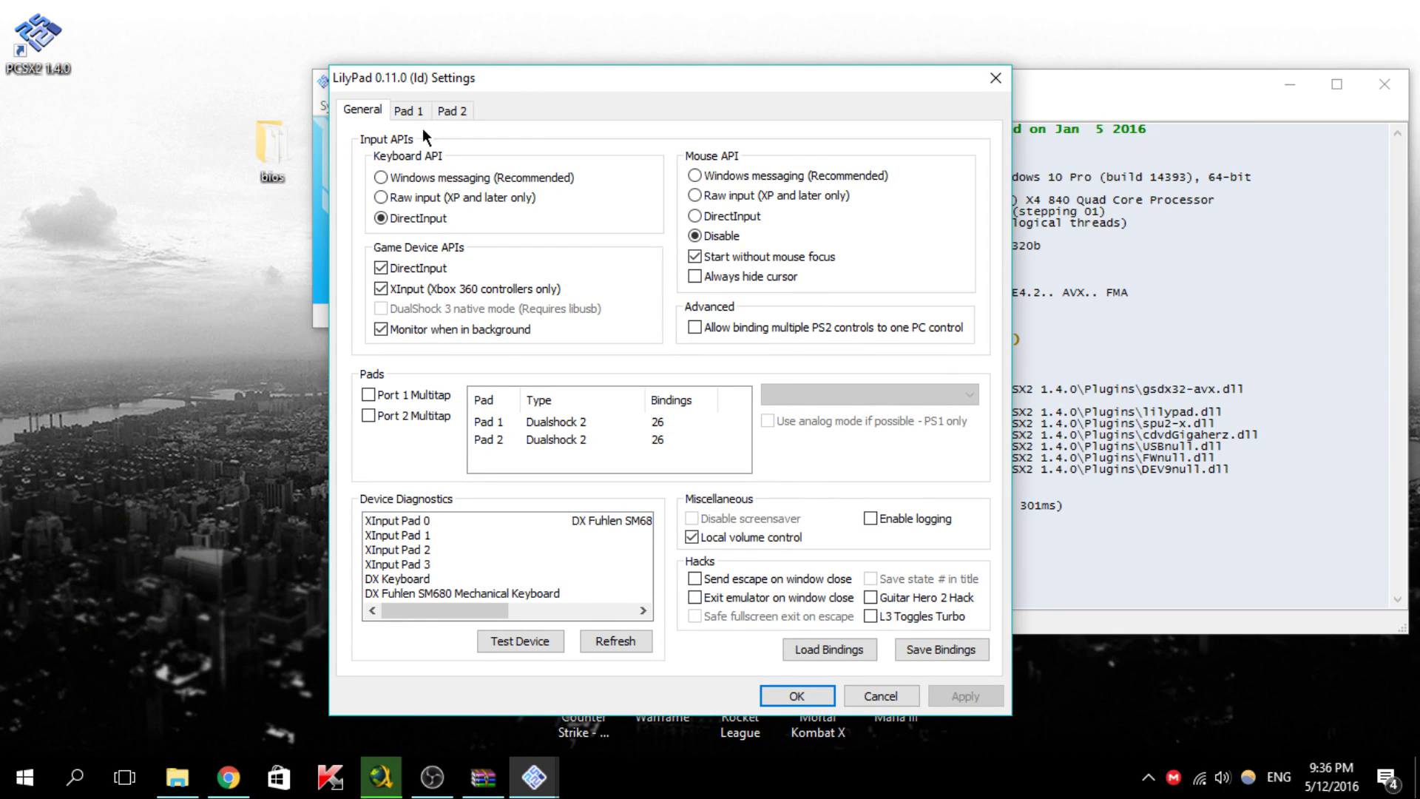
pyautogui.scroll(-1, 544, 581)
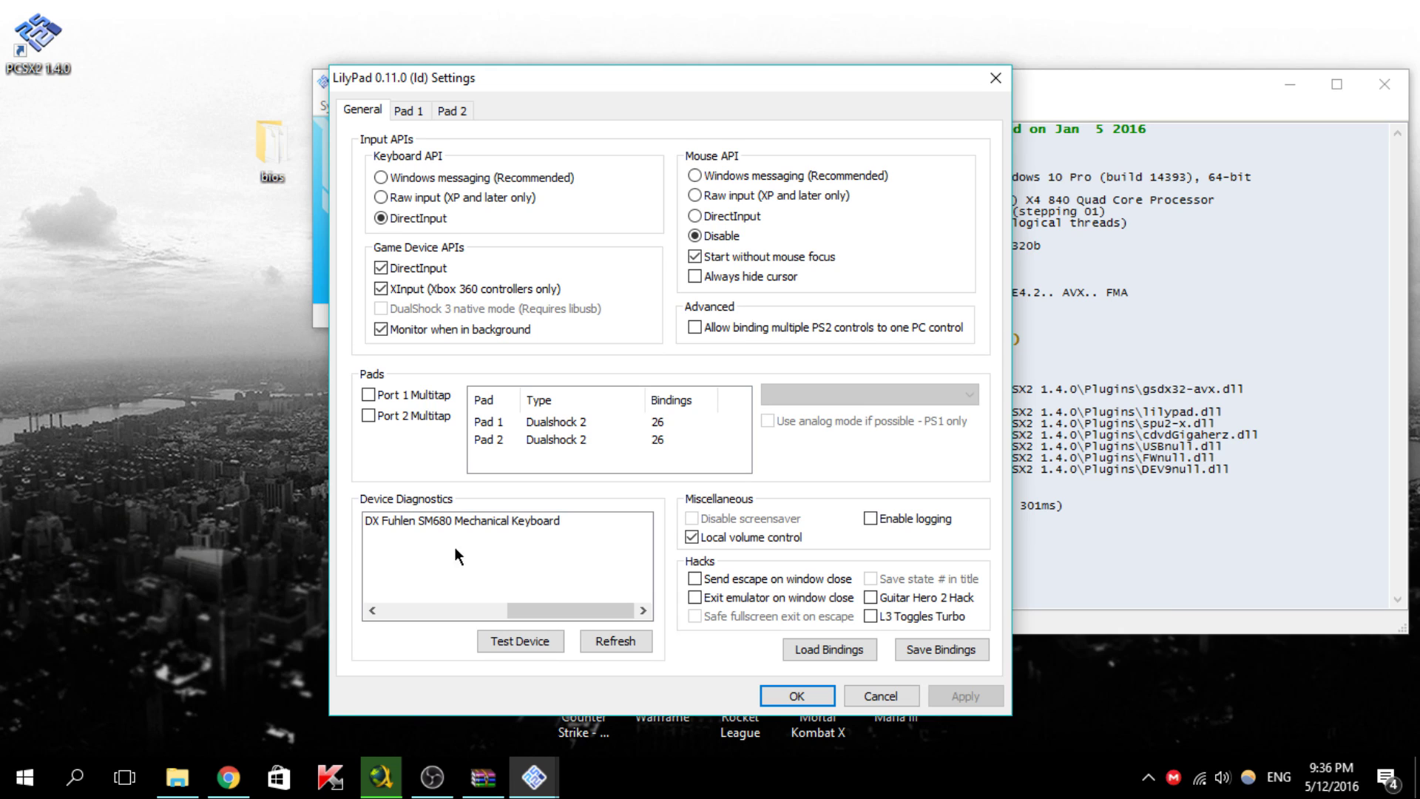
pyautogui.moveTo(571, 608); pyautogui.dragTo(483, 604)
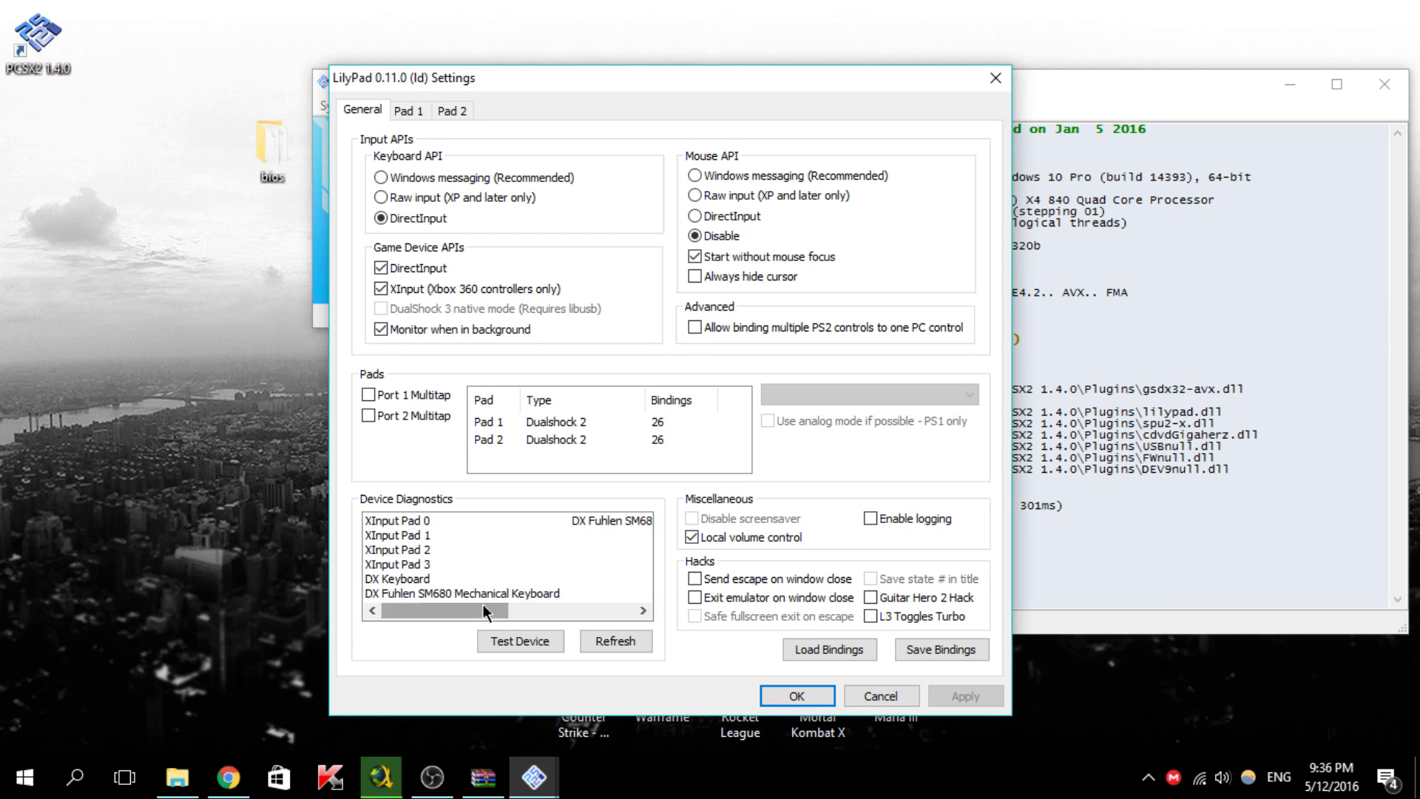
pyautogui.click(491, 595)
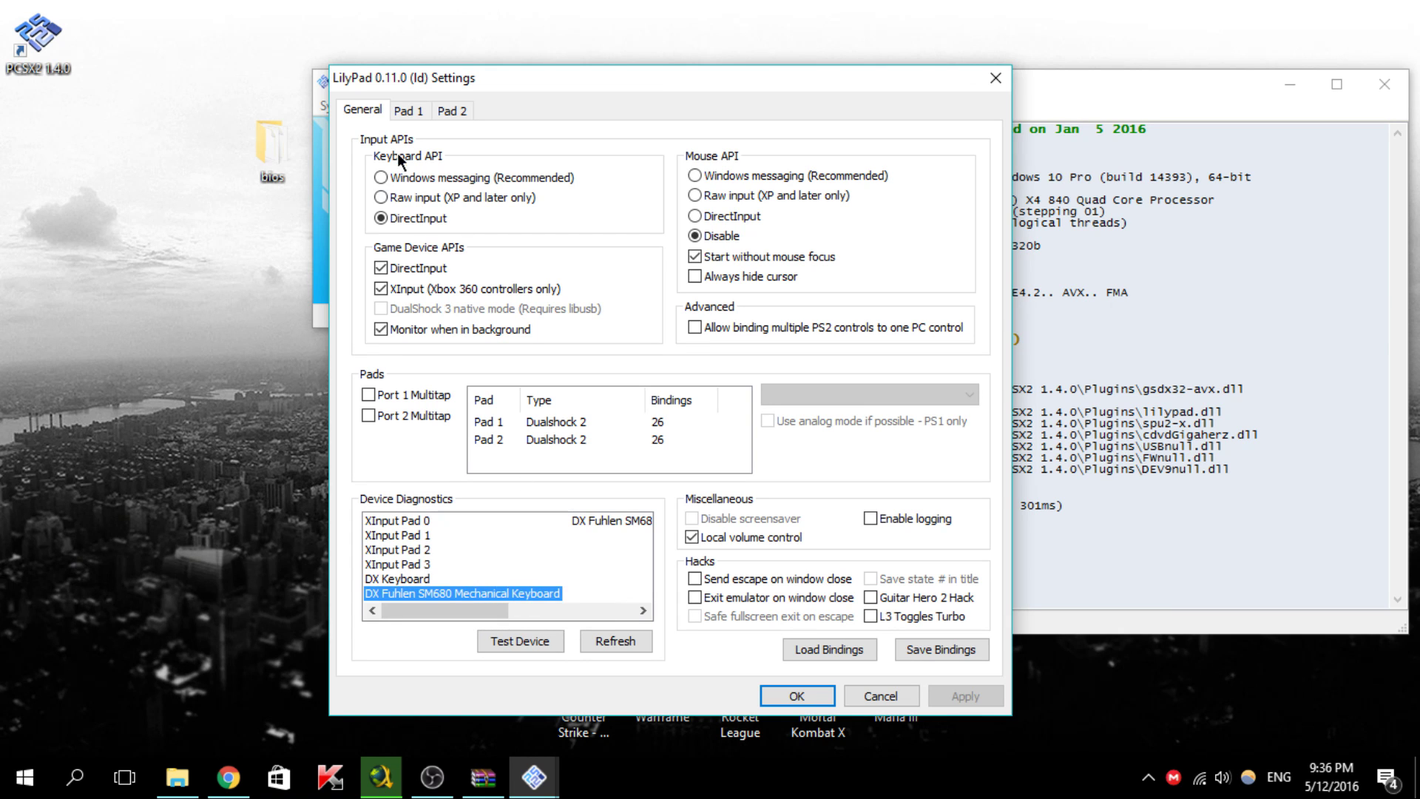
# Bind Pad 1's Square button to the keyboard's Left arrow key and select the new binding in the list
pyautogui.click(409, 110)
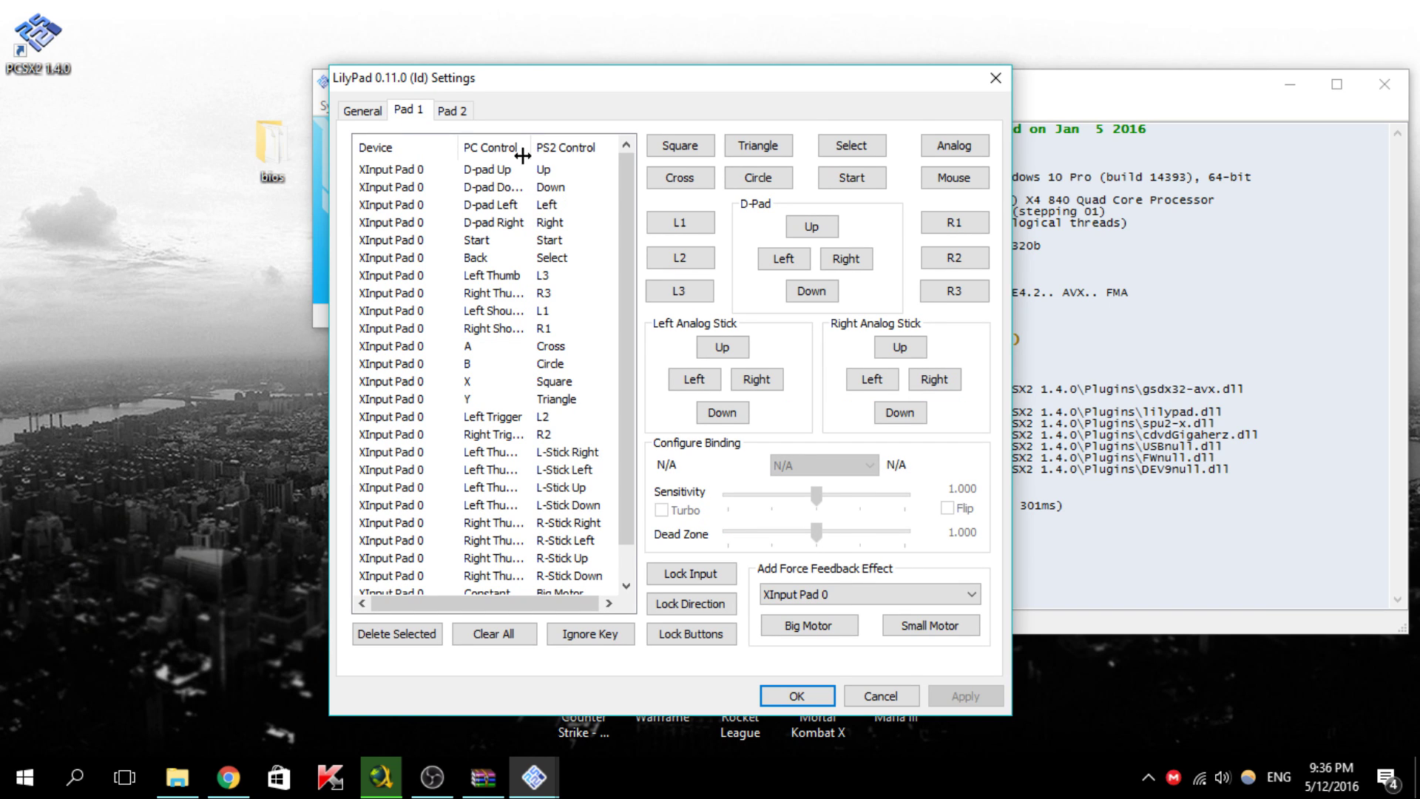
pyautogui.moveTo(623, 184); pyautogui.dragTo(666, 227)
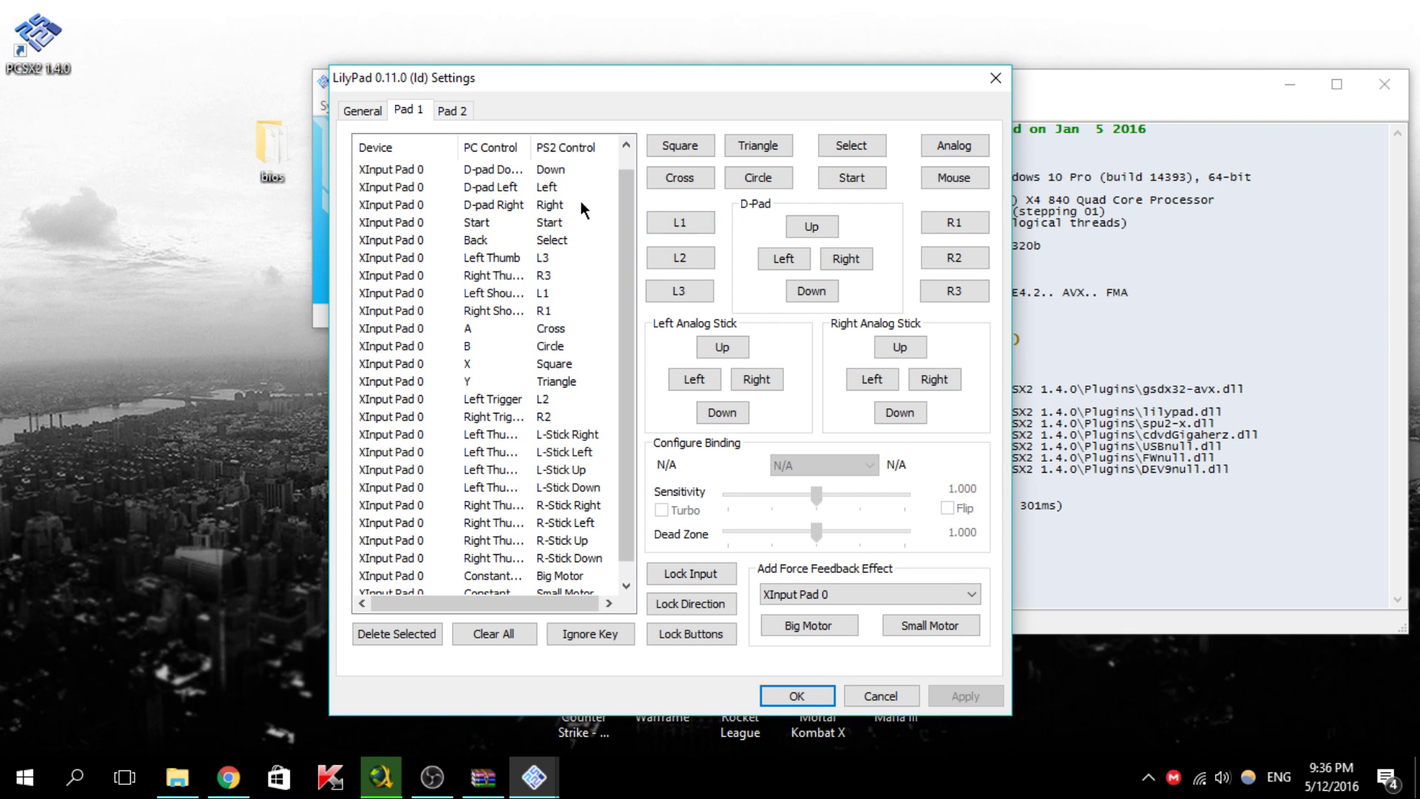
pyautogui.moveTo(621, 81); pyautogui.dragTo(513, 79)
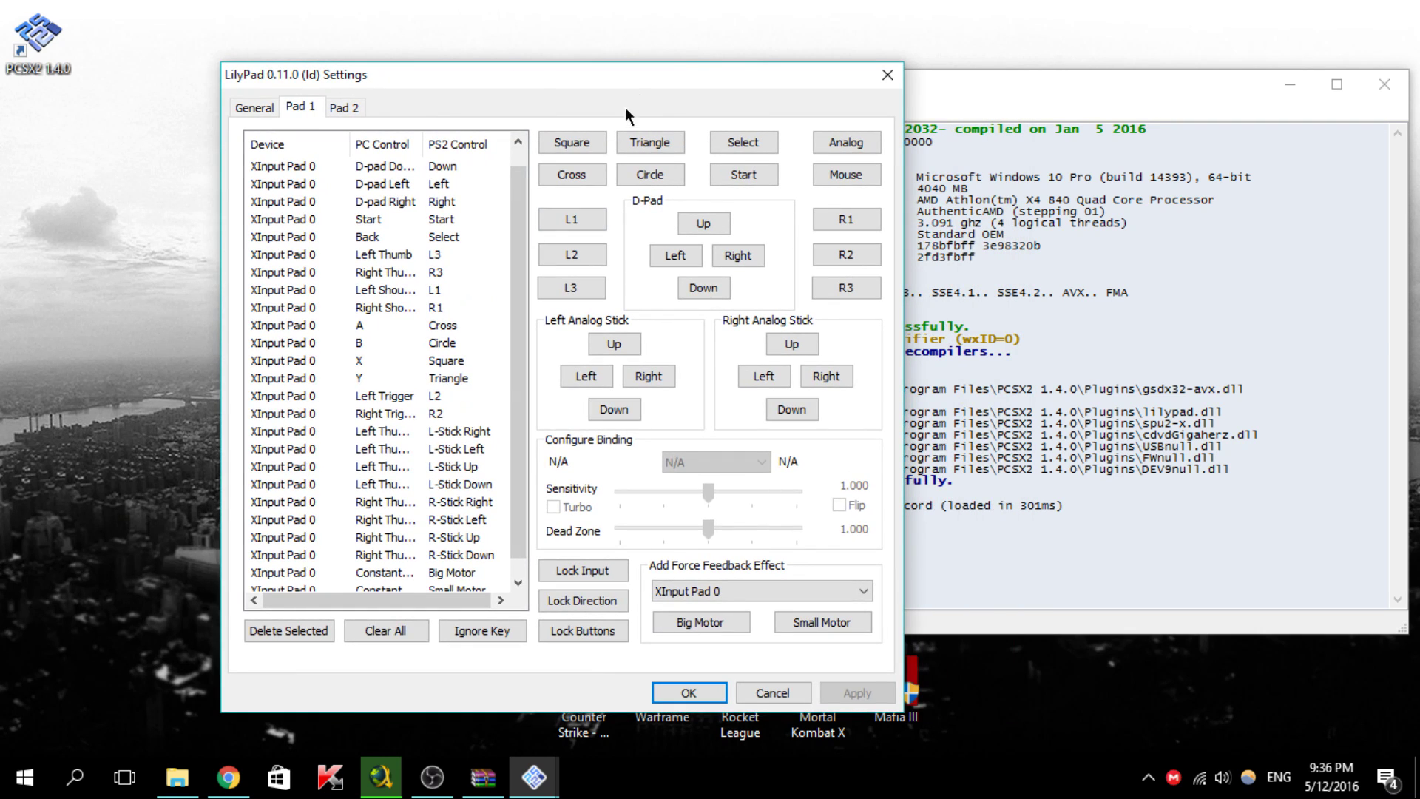
pyautogui.click(583, 145)
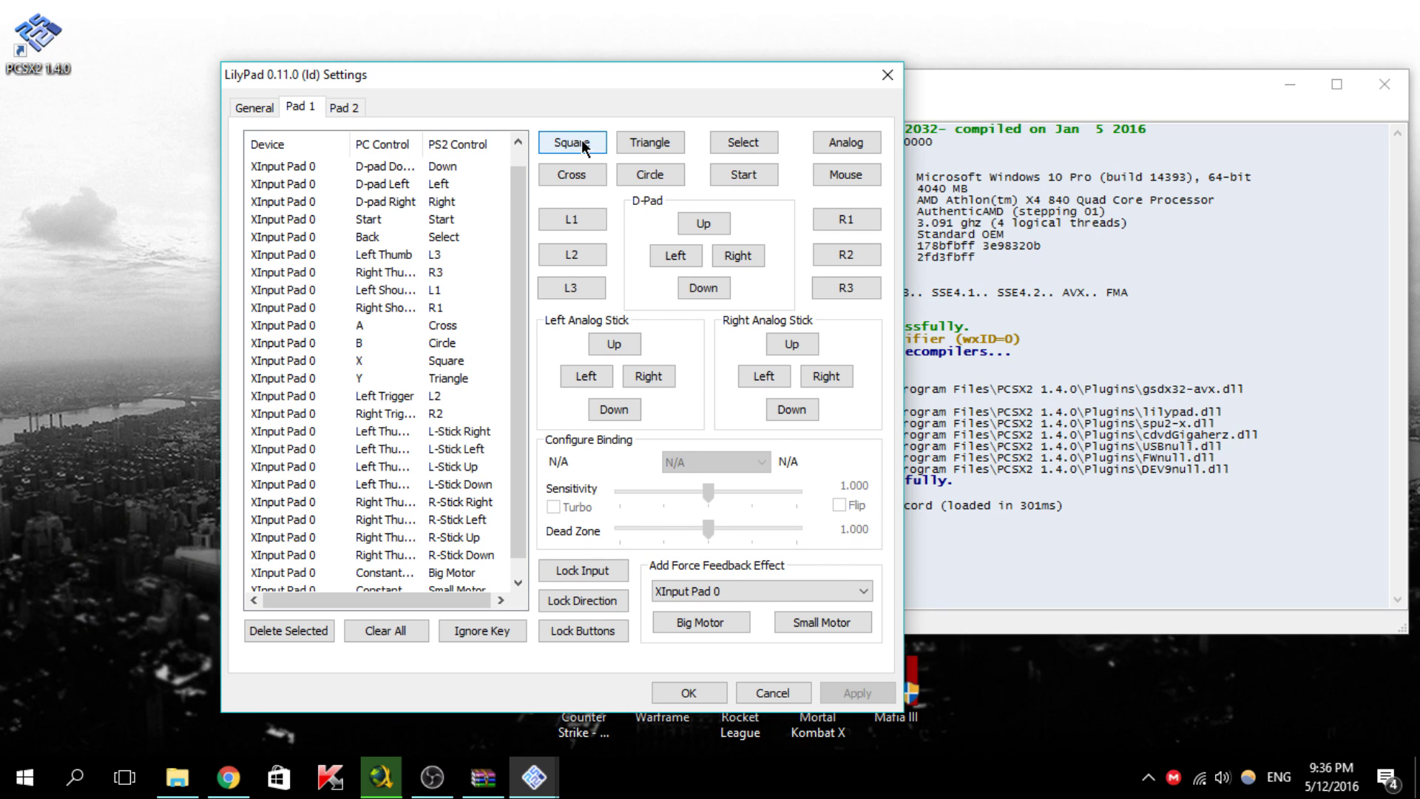
pyautogui.press('Left')
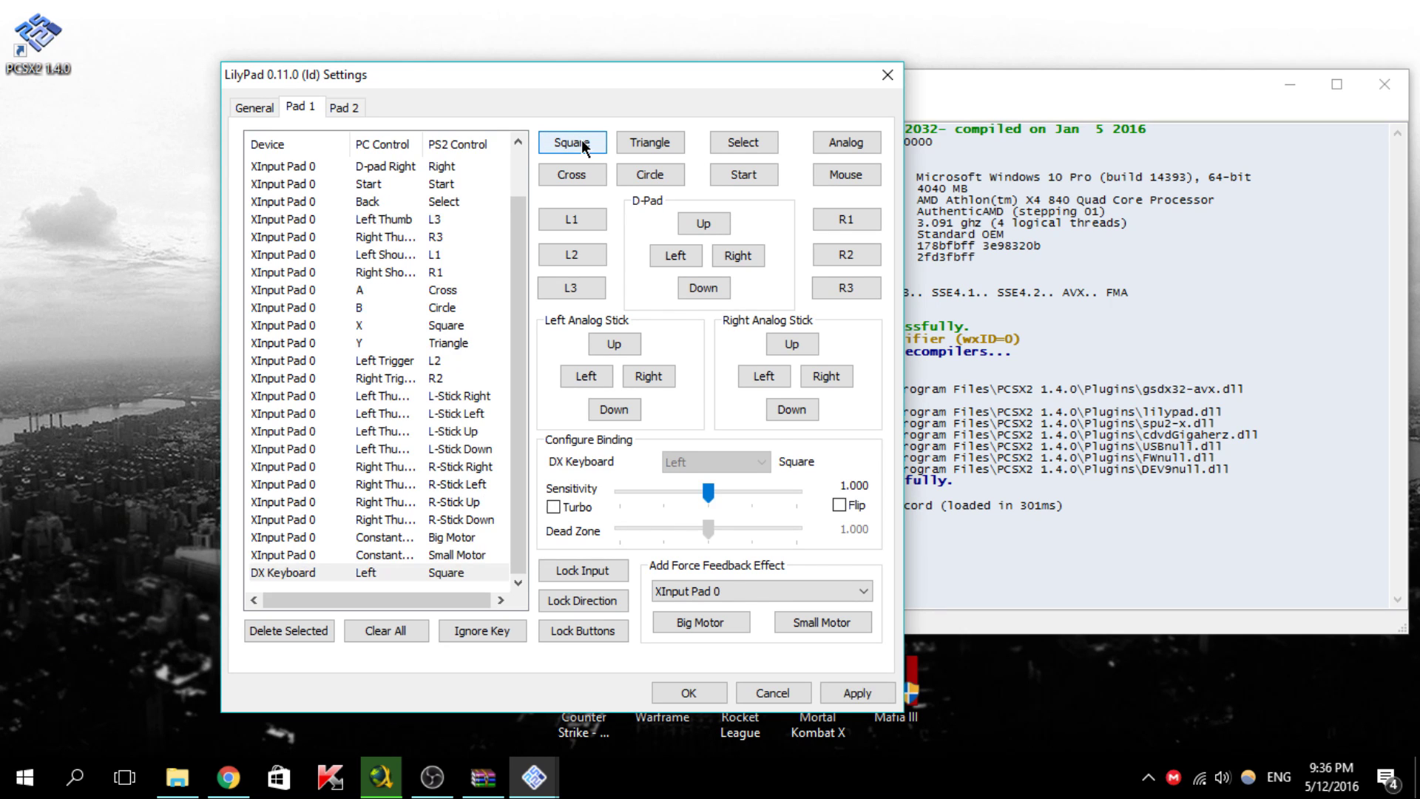
pyautogui.click(366, 575)
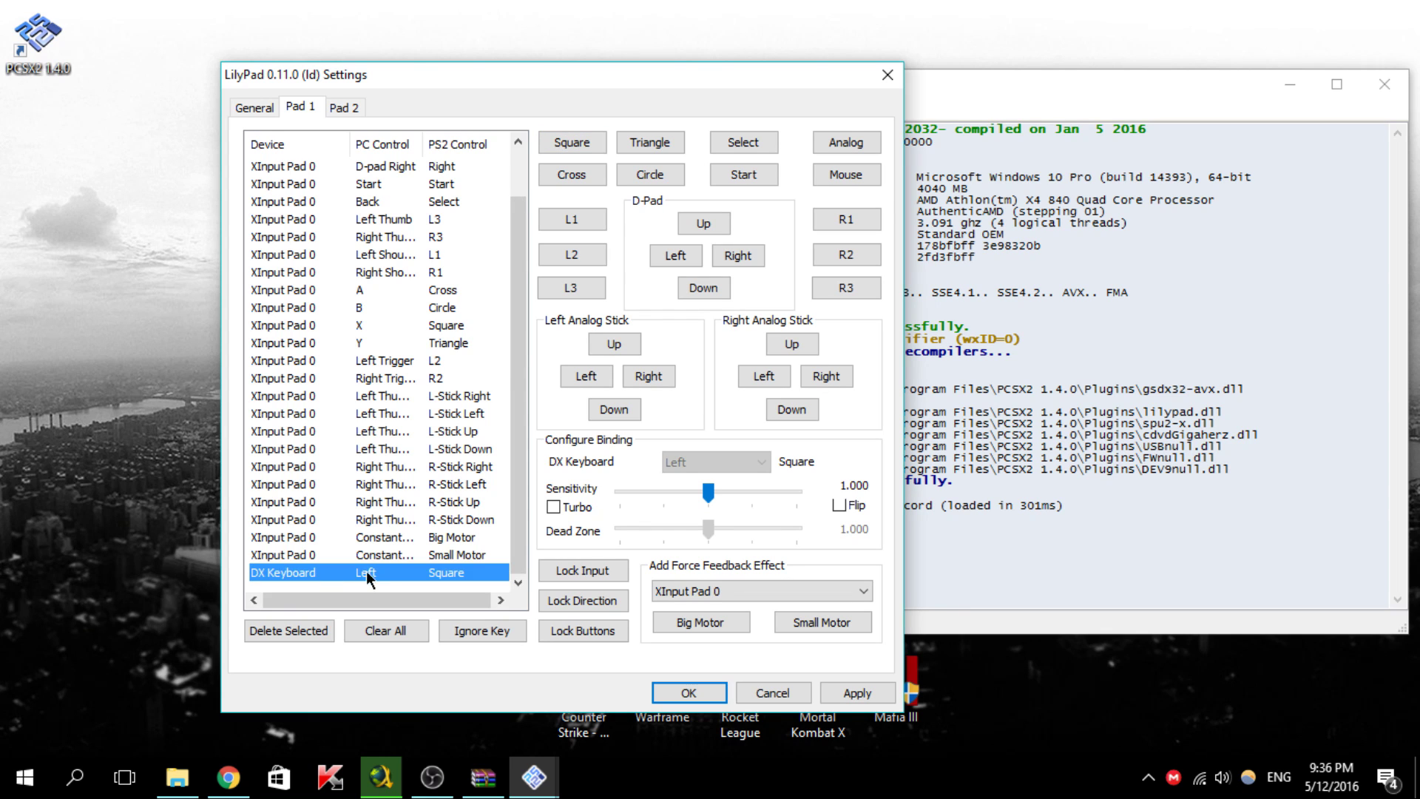
# Bind Pad 1's Triangle to the Up arrow, Circle to Right and Cross to Down, then apply and close the controller settings
pyautogui.click(625, 146)
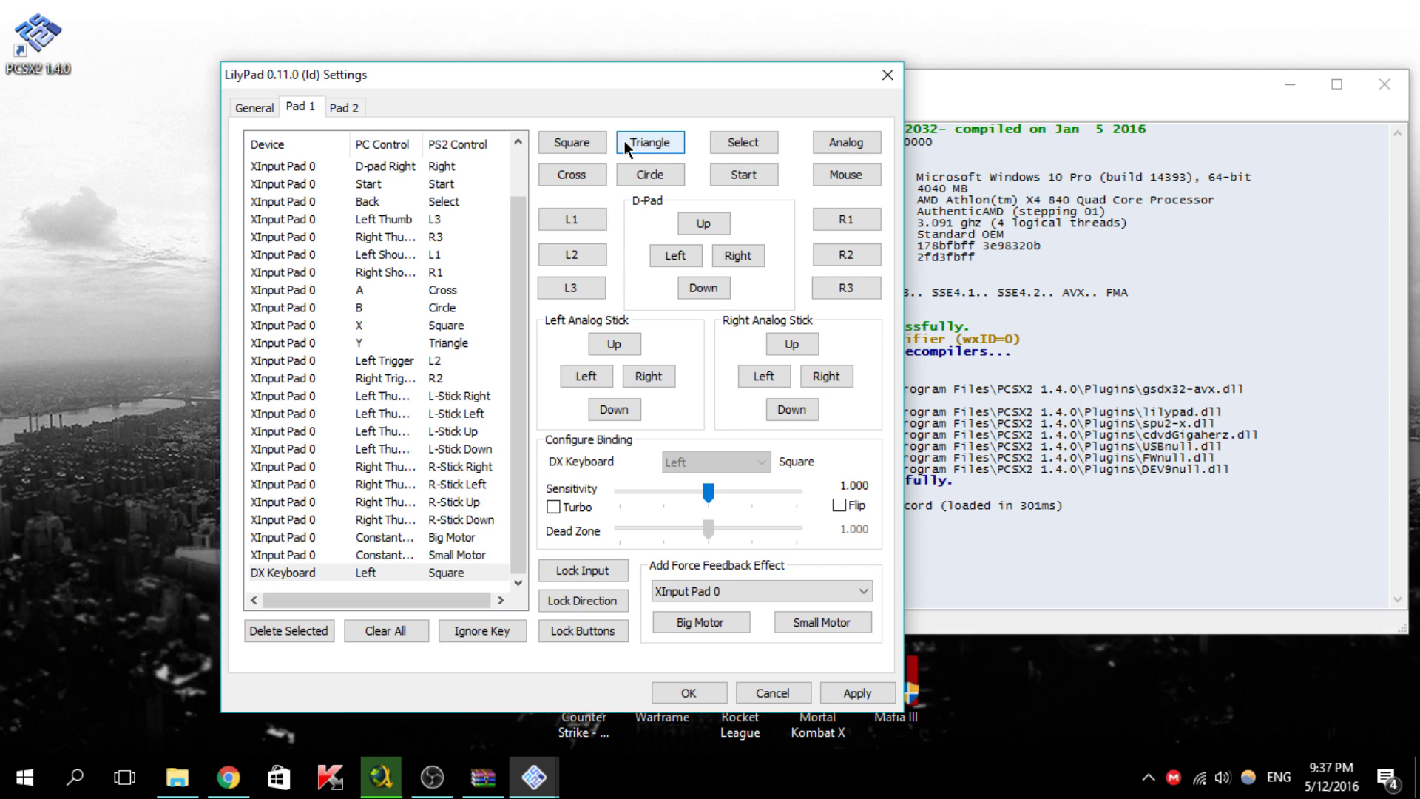
pyautogui.press('Up')
pyautogui.click(670, 176)
pyautogui.press('Right')
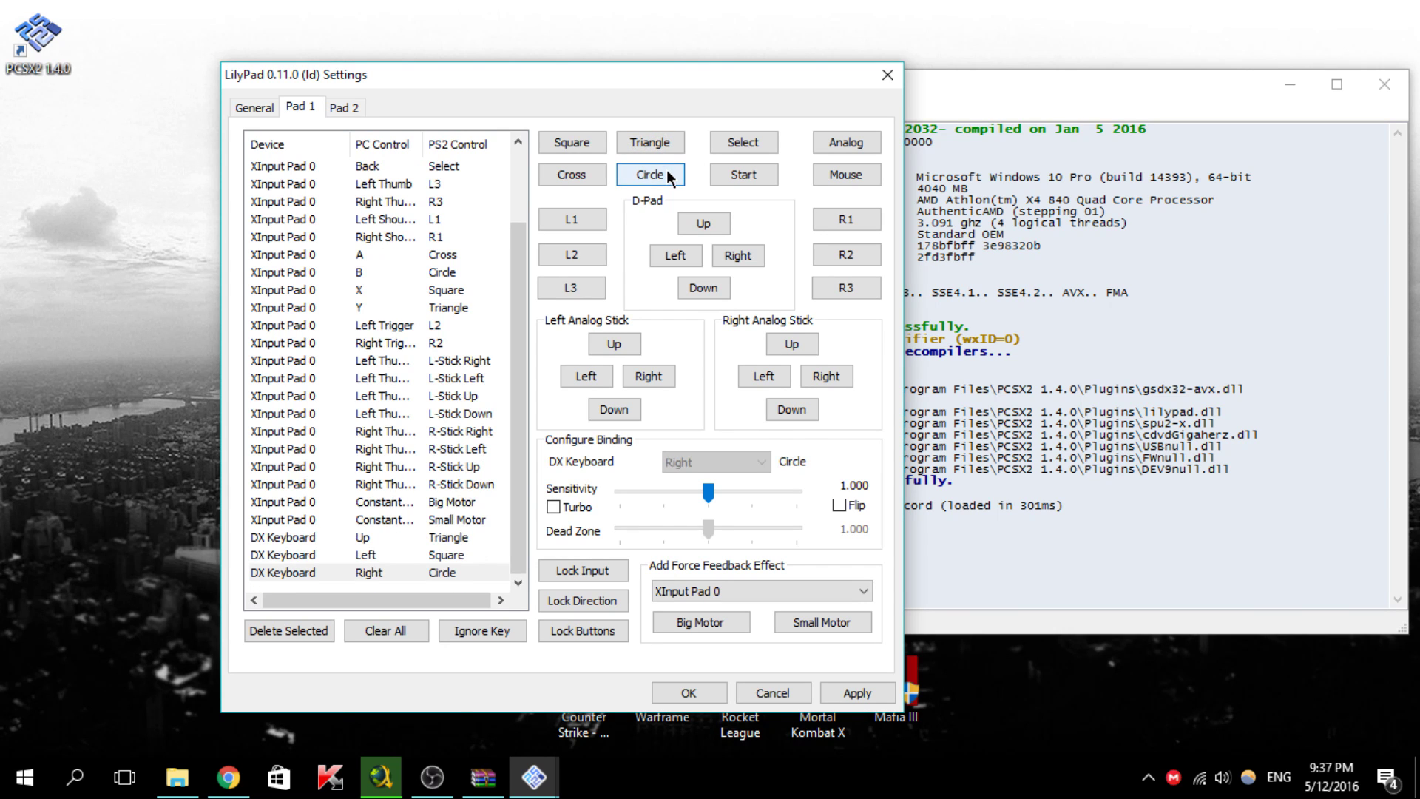
pyautogui.click(551, 175)
pyautogui.press('Down')
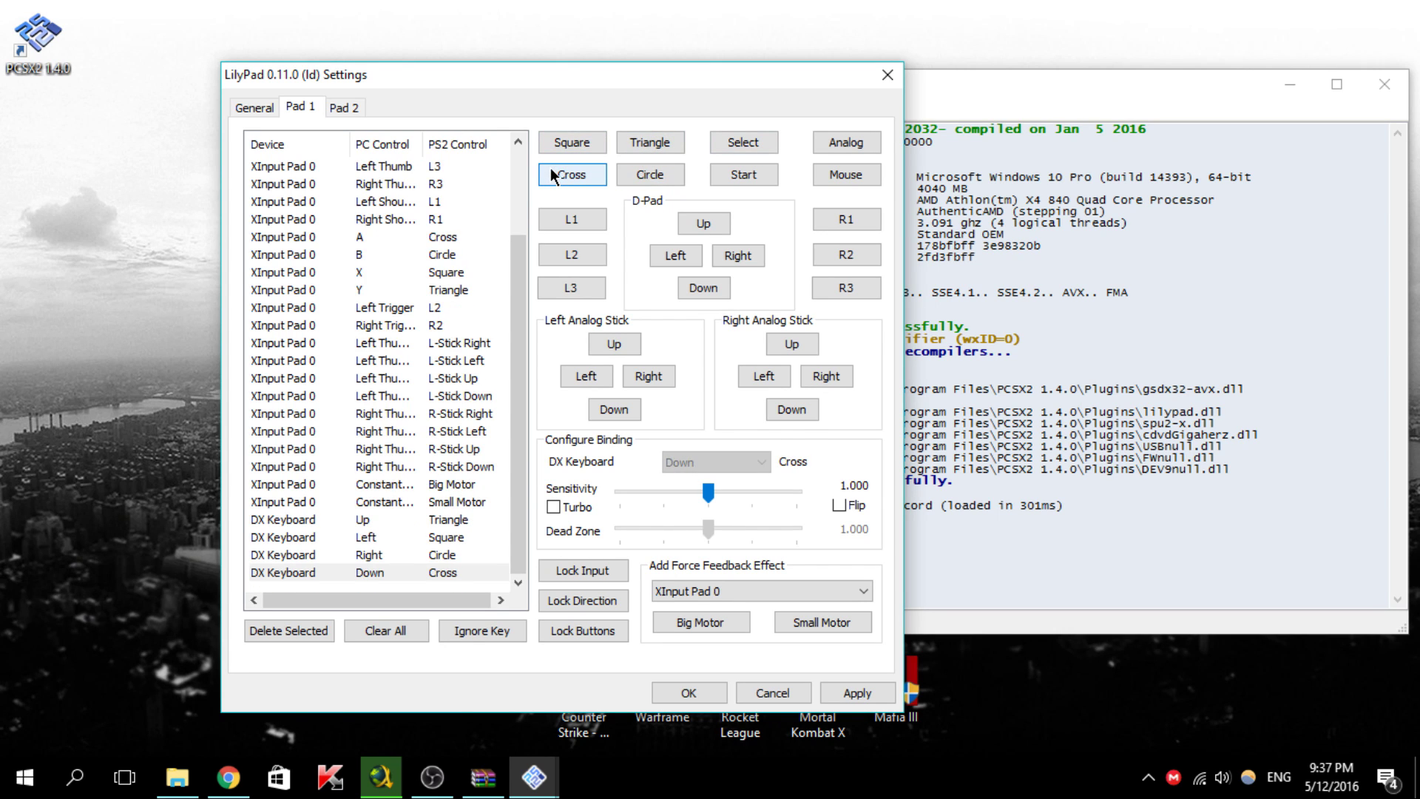
pyautogui.click(858, 693)
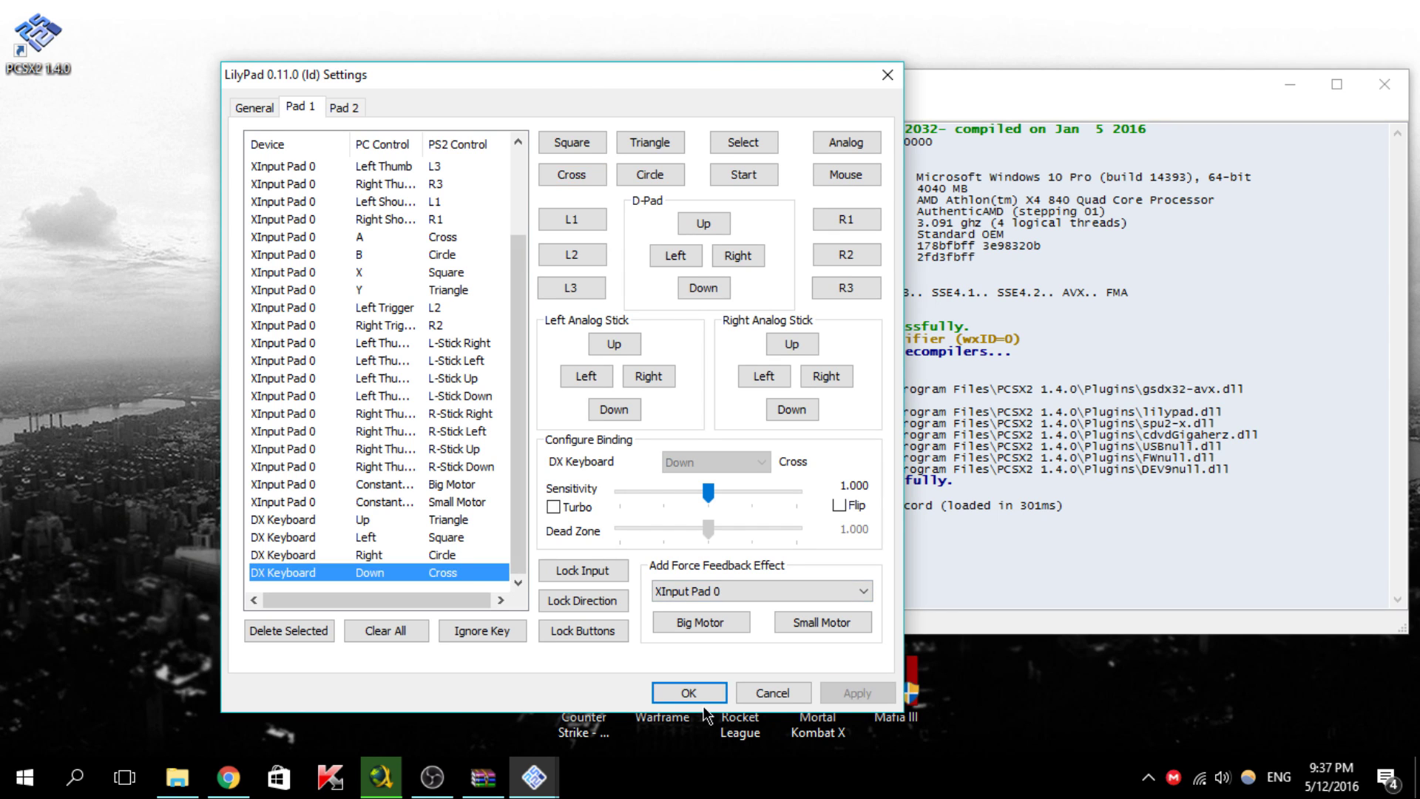
pyautogui.click(691, 693)
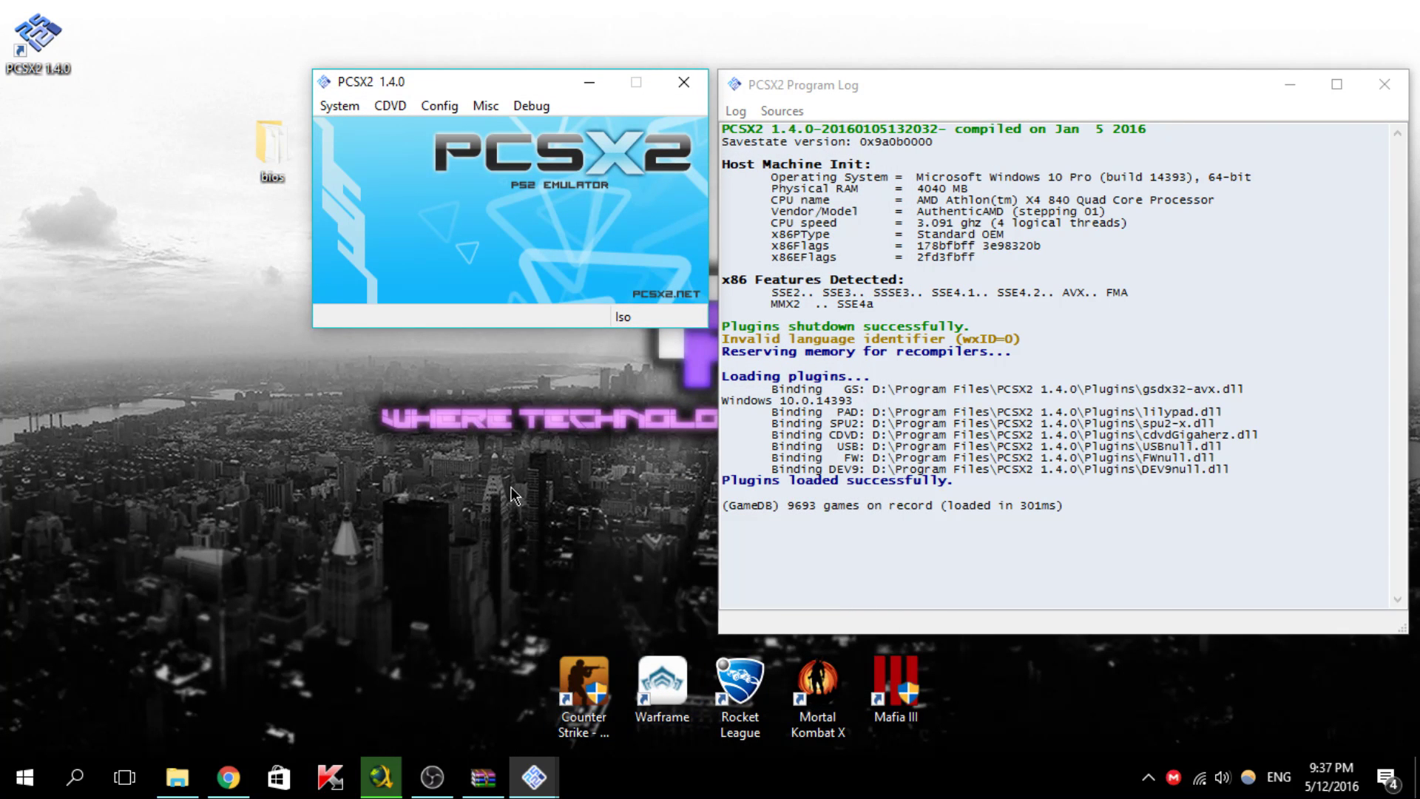
pyautogui.click(326, 111)
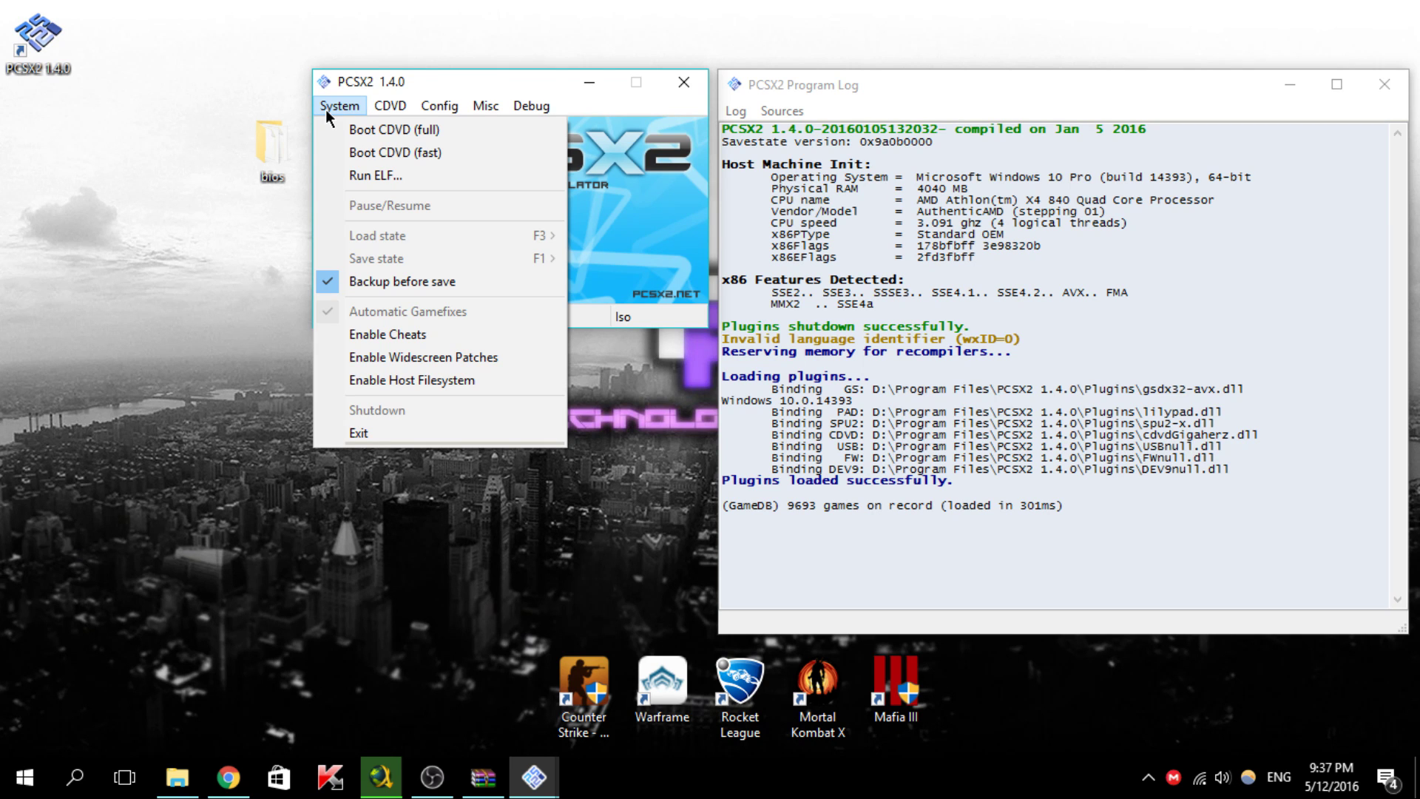
pyautogui.click(438, 84)
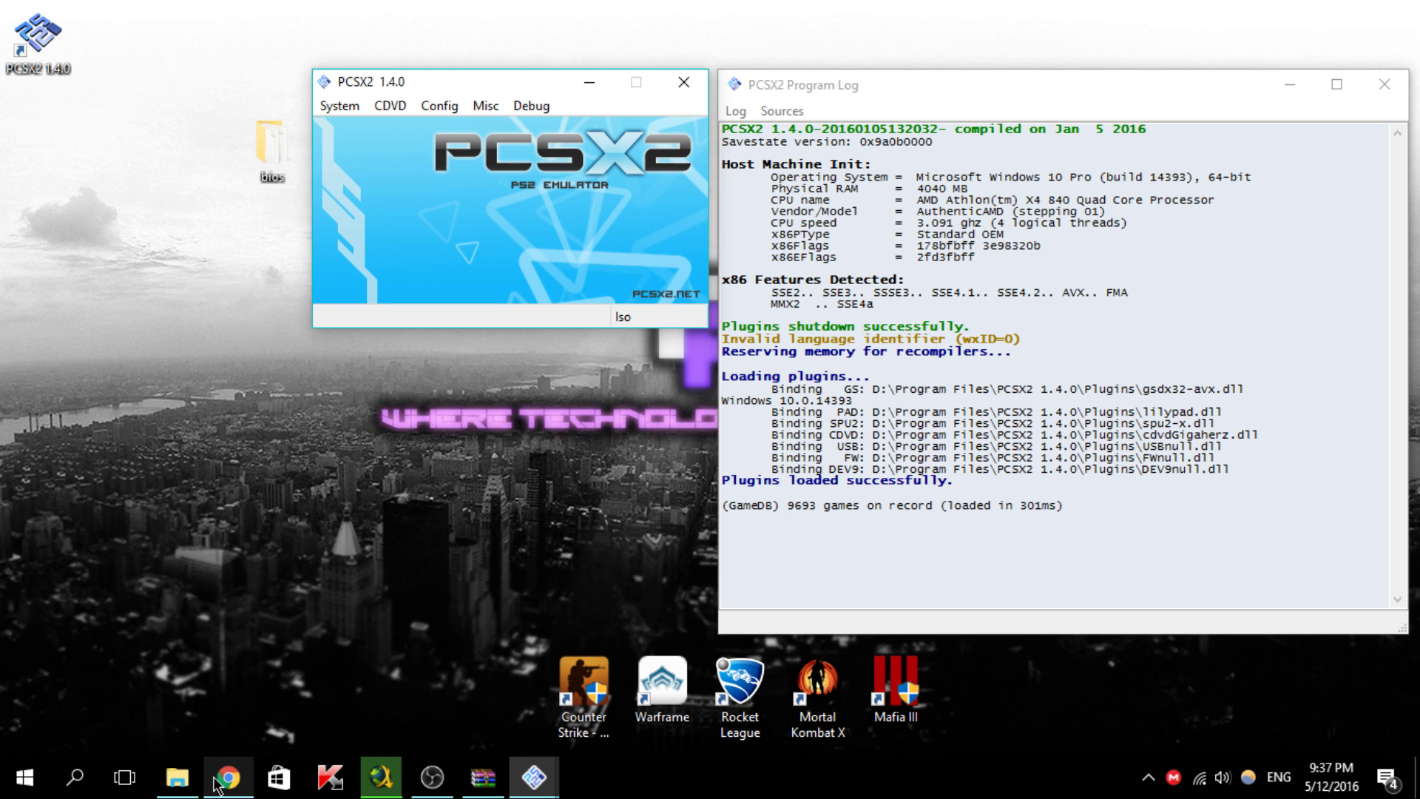
# Switch to Google Chrome, search for emuparadise and open the Emuparadise website from the results
pyautogui.moveTo(213, 779)
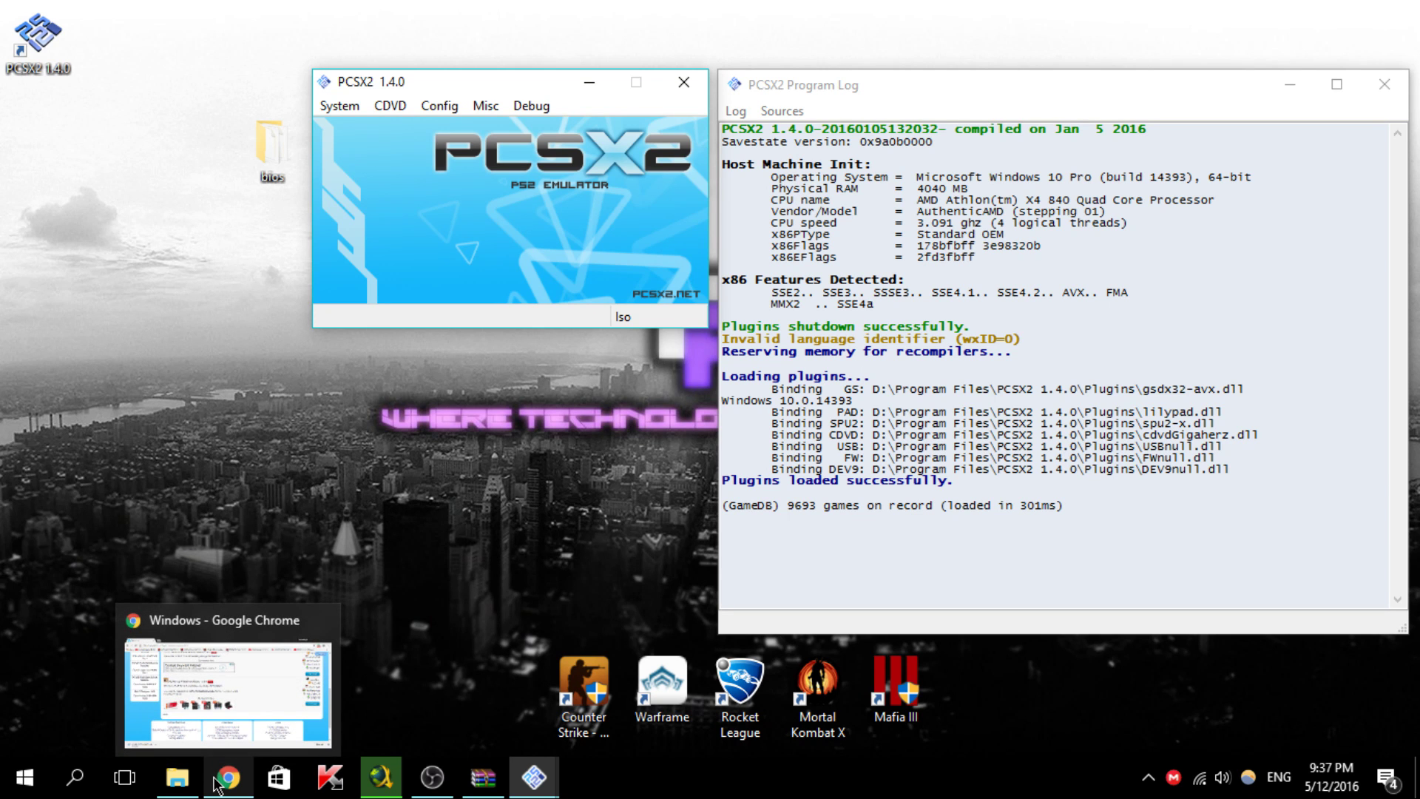
pyautogui.click(214, 783)
pyautogui.click(295, 48)
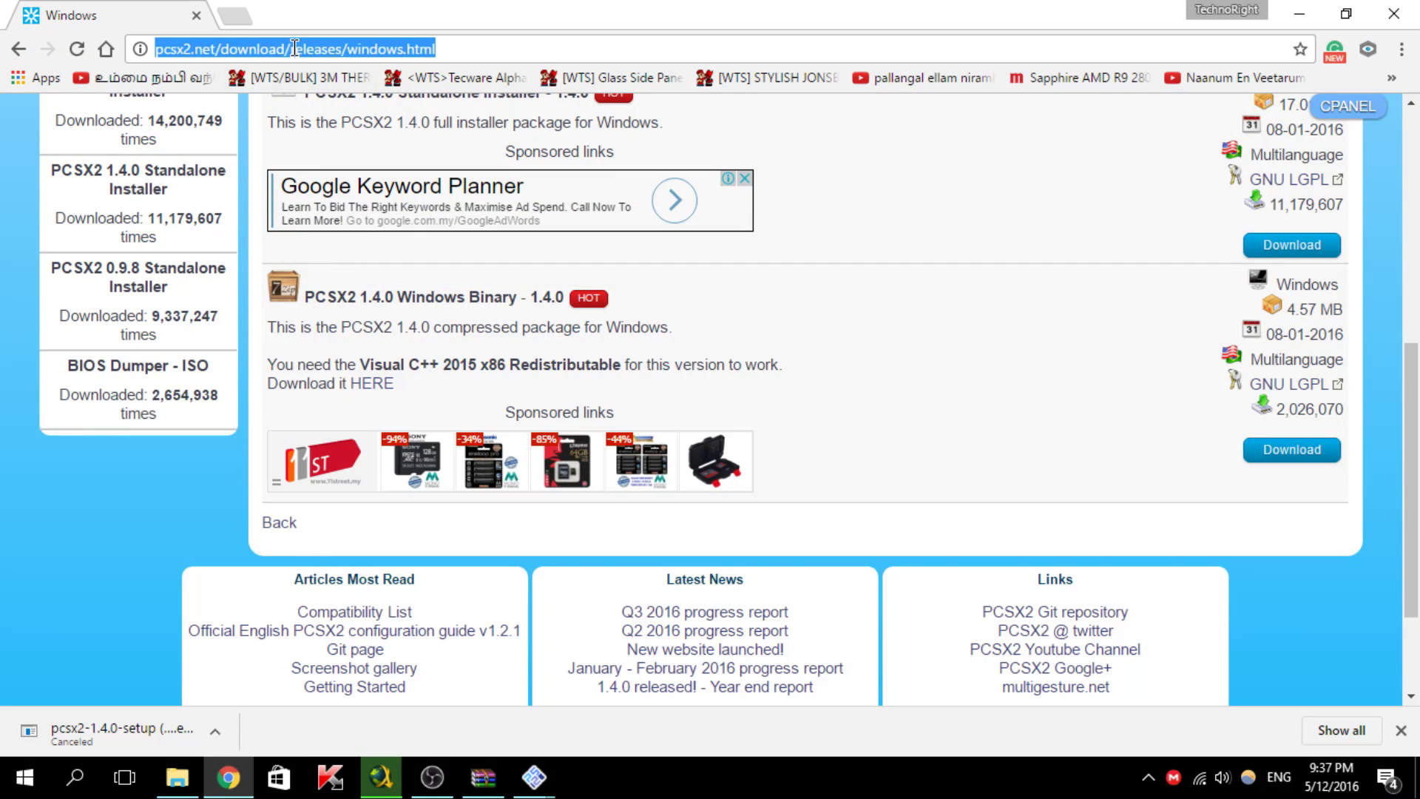
pyautogui.write('emup')
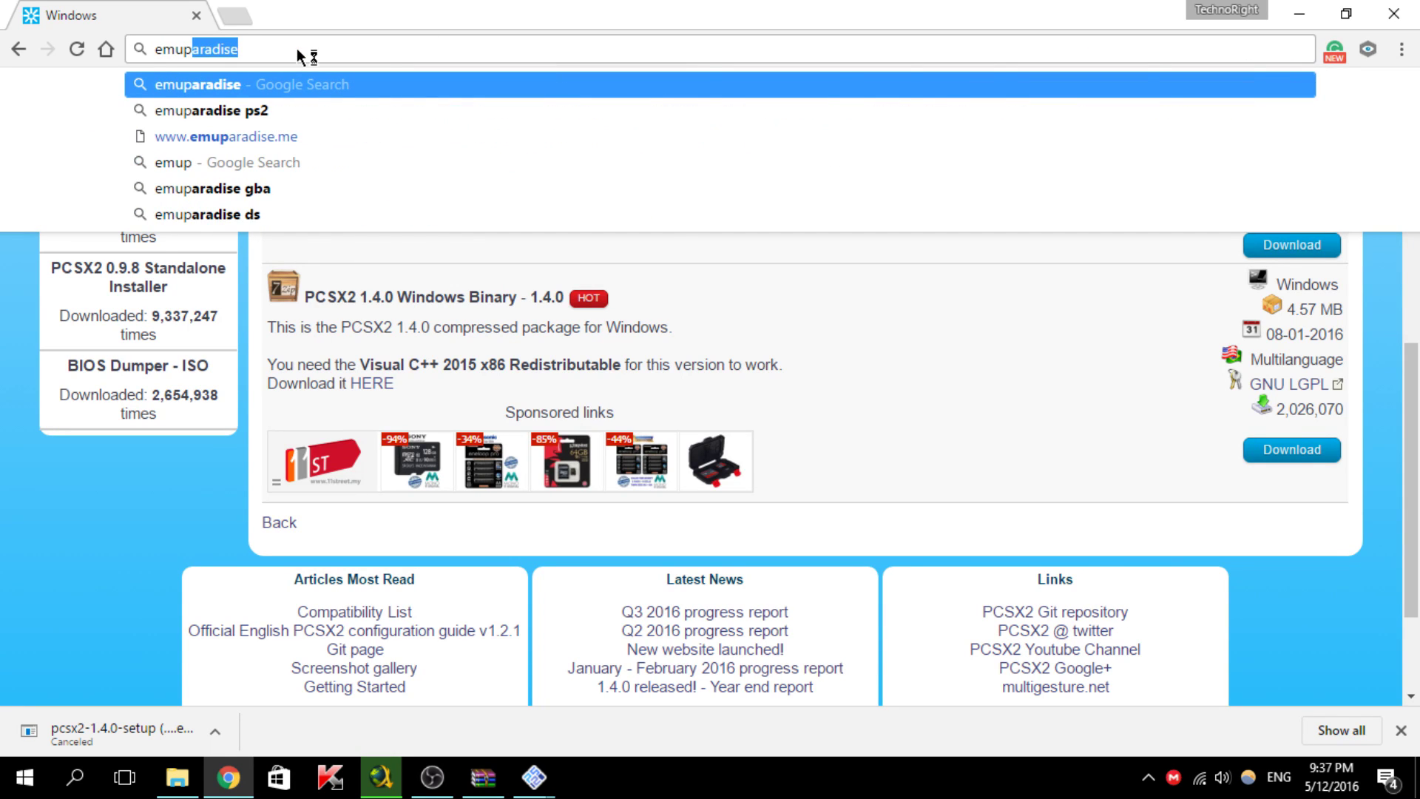
pyautogui.press('Return')
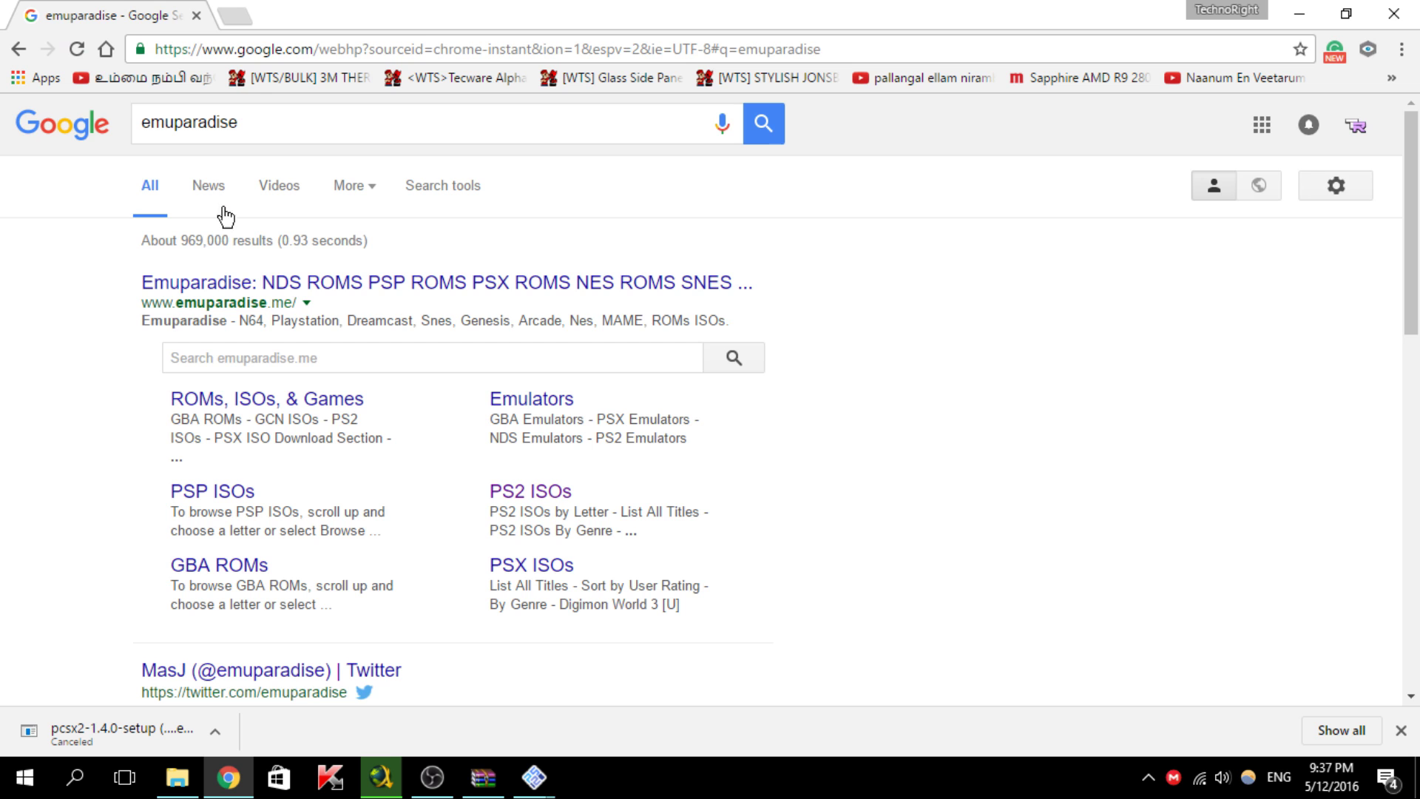
pyautogui.click(250, 284)
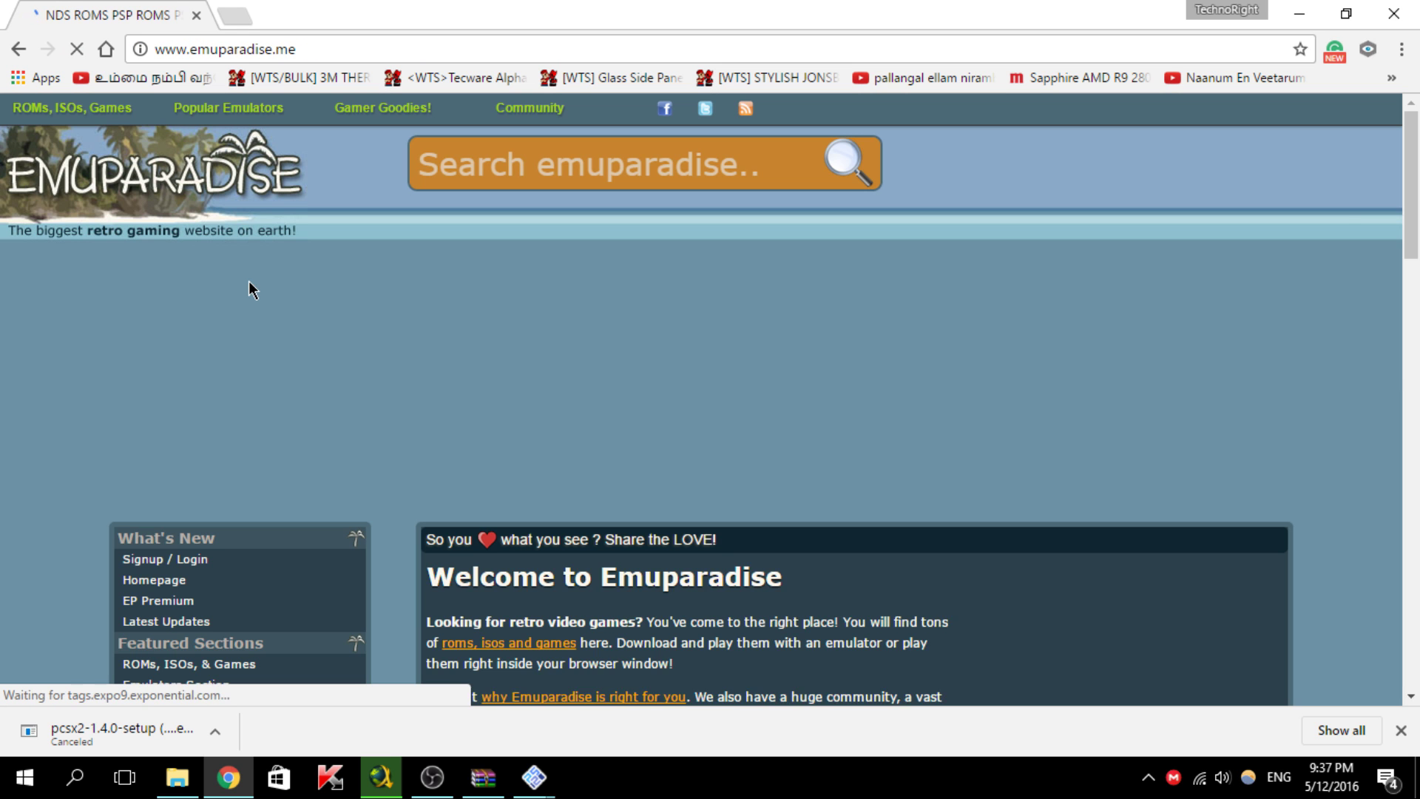
# Look over the Emuparadise home page and its ROM sections, and close the pop-up tab and the browser
pyautogui.scroll(-9, 546, 317)
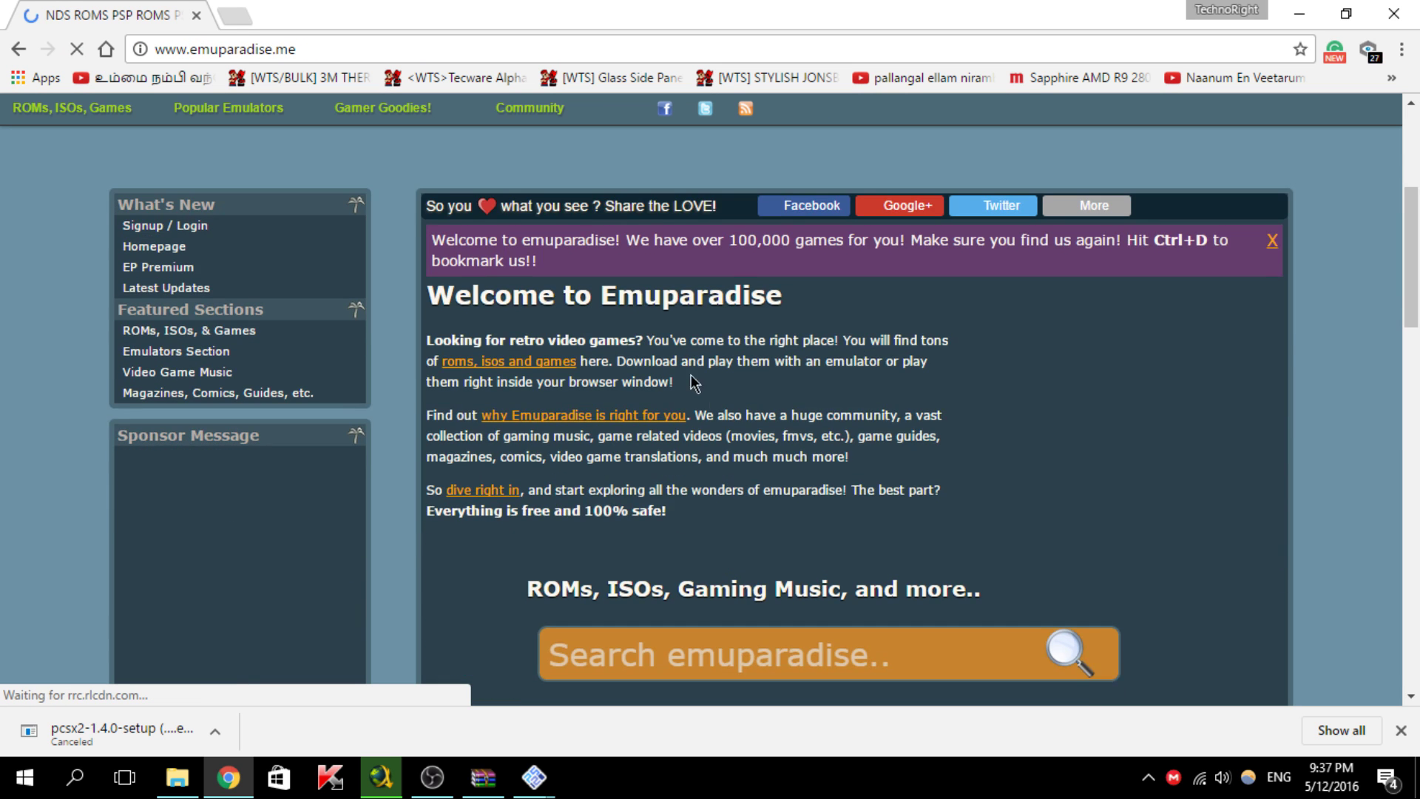
pyautogui.scroll(-2, 700, 412)
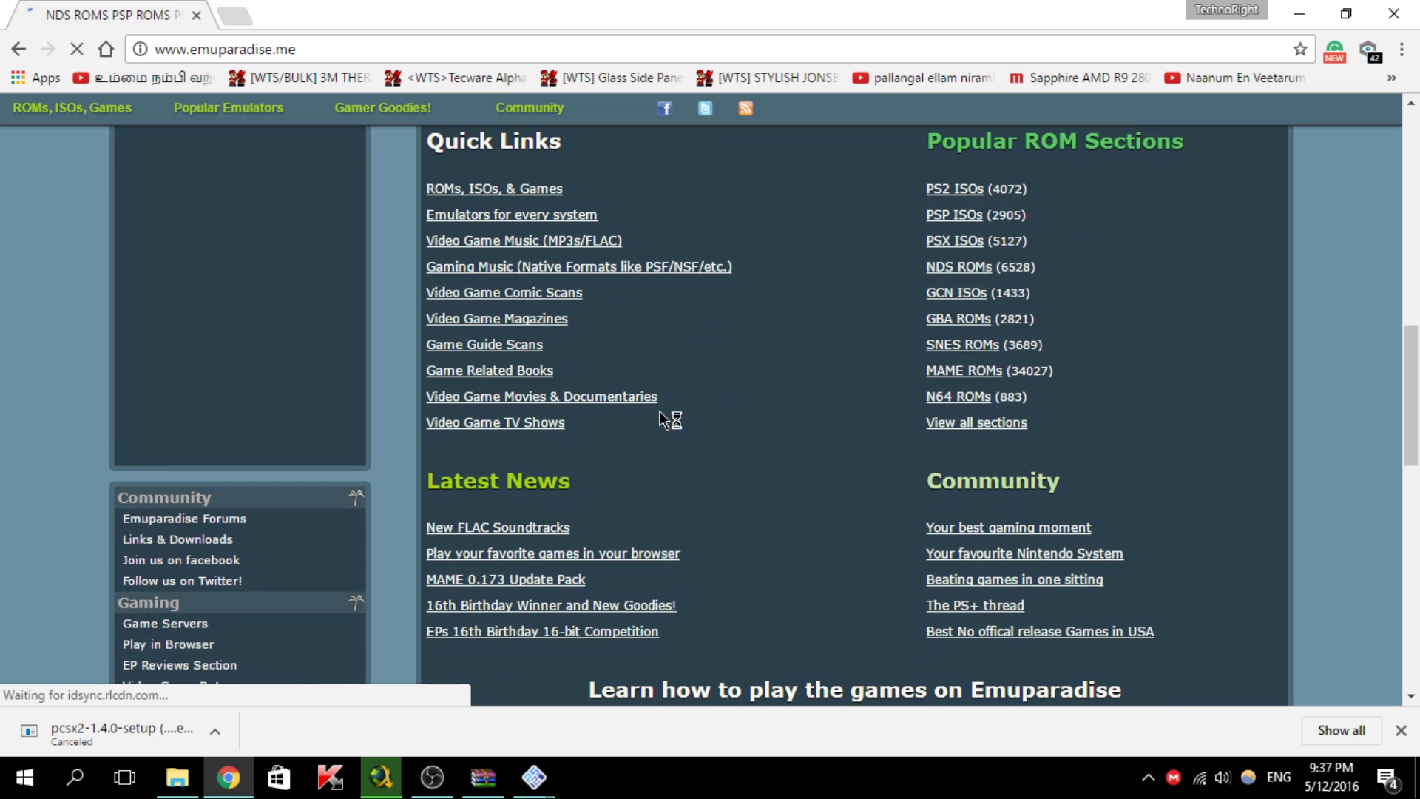
pyautogui.scroll(6, 659, 411)
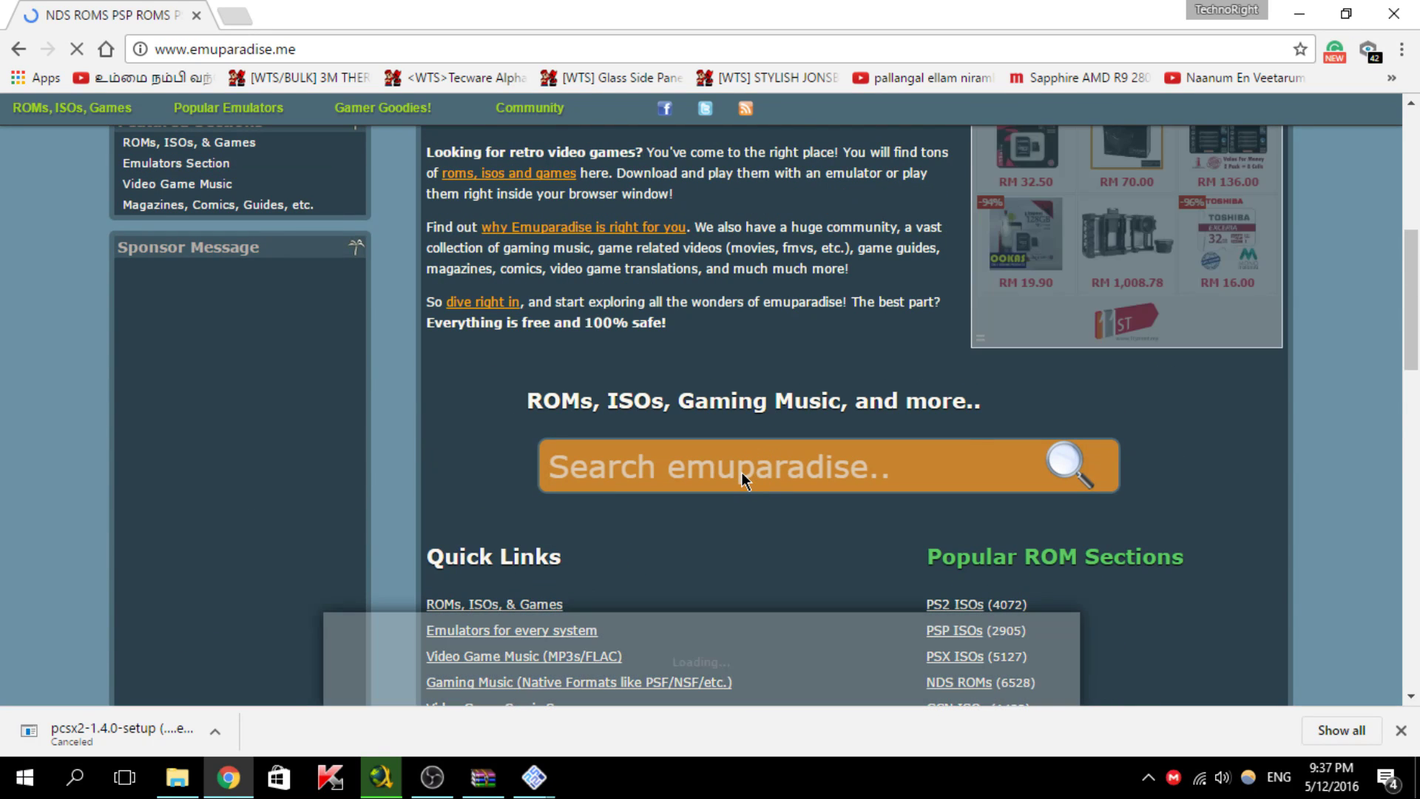
pyautogui.click(741, 471)
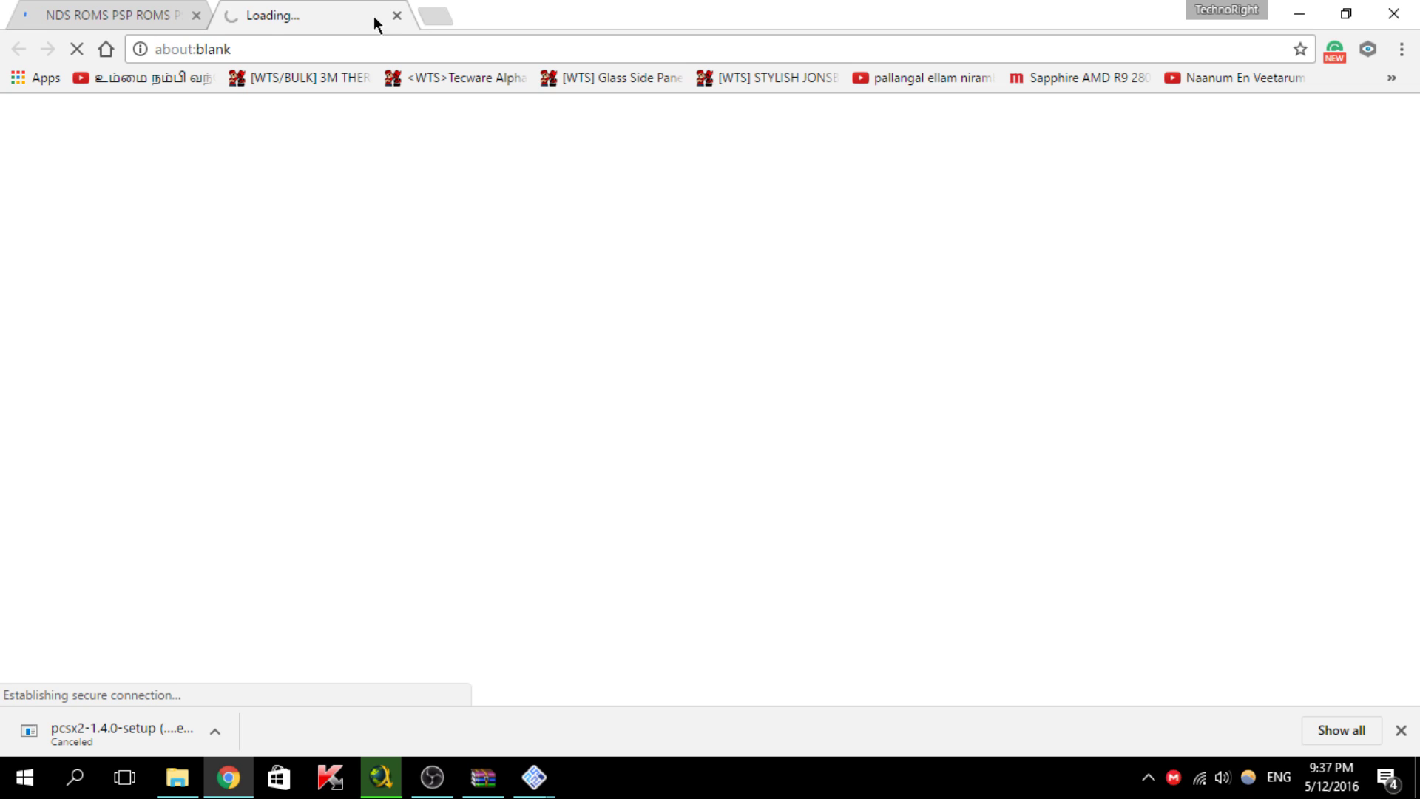
pyautogui.click(397, 16)
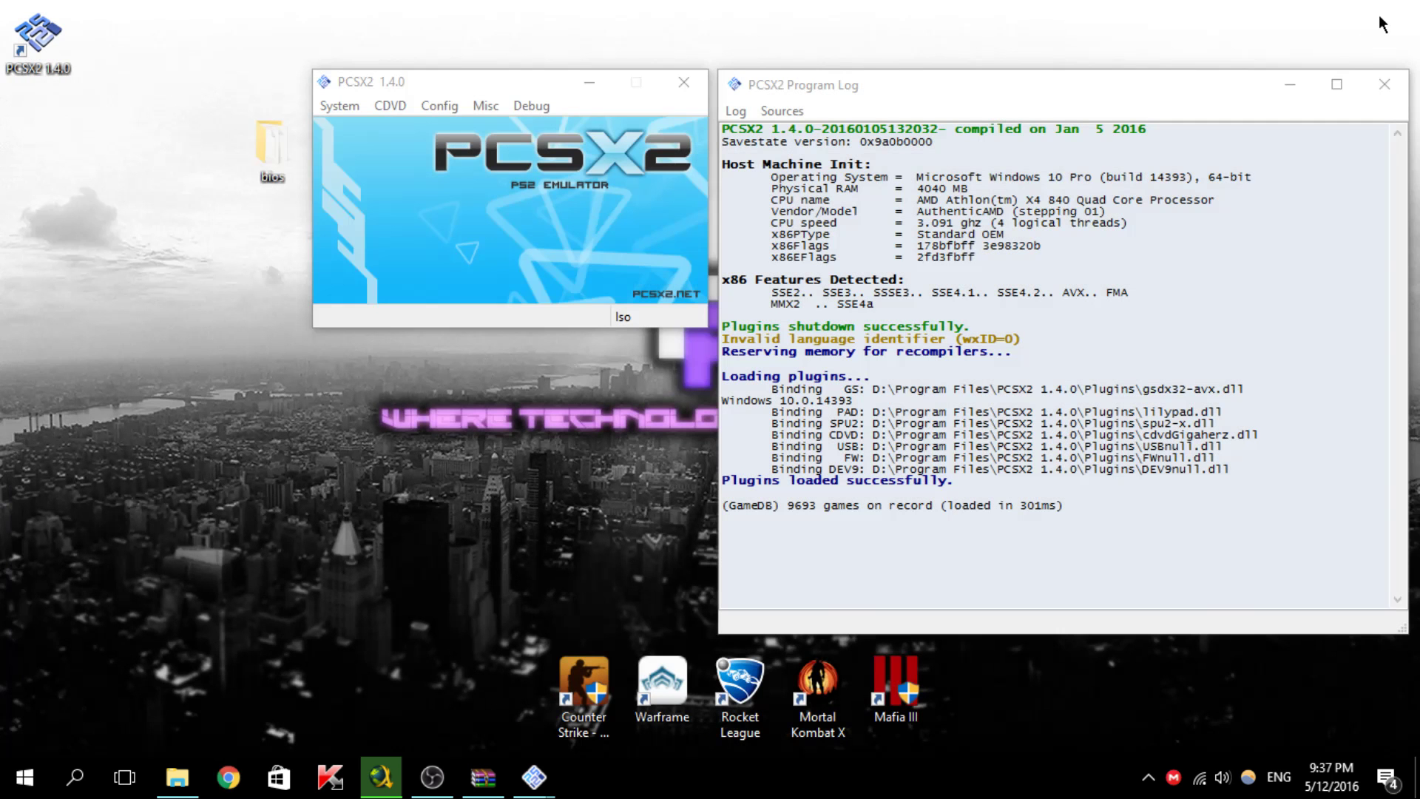
# In PCSX2, open the Iso Selector's browse dialog for disc images and move it slightly higher on the desktop
pyautogui.click(390, 105)
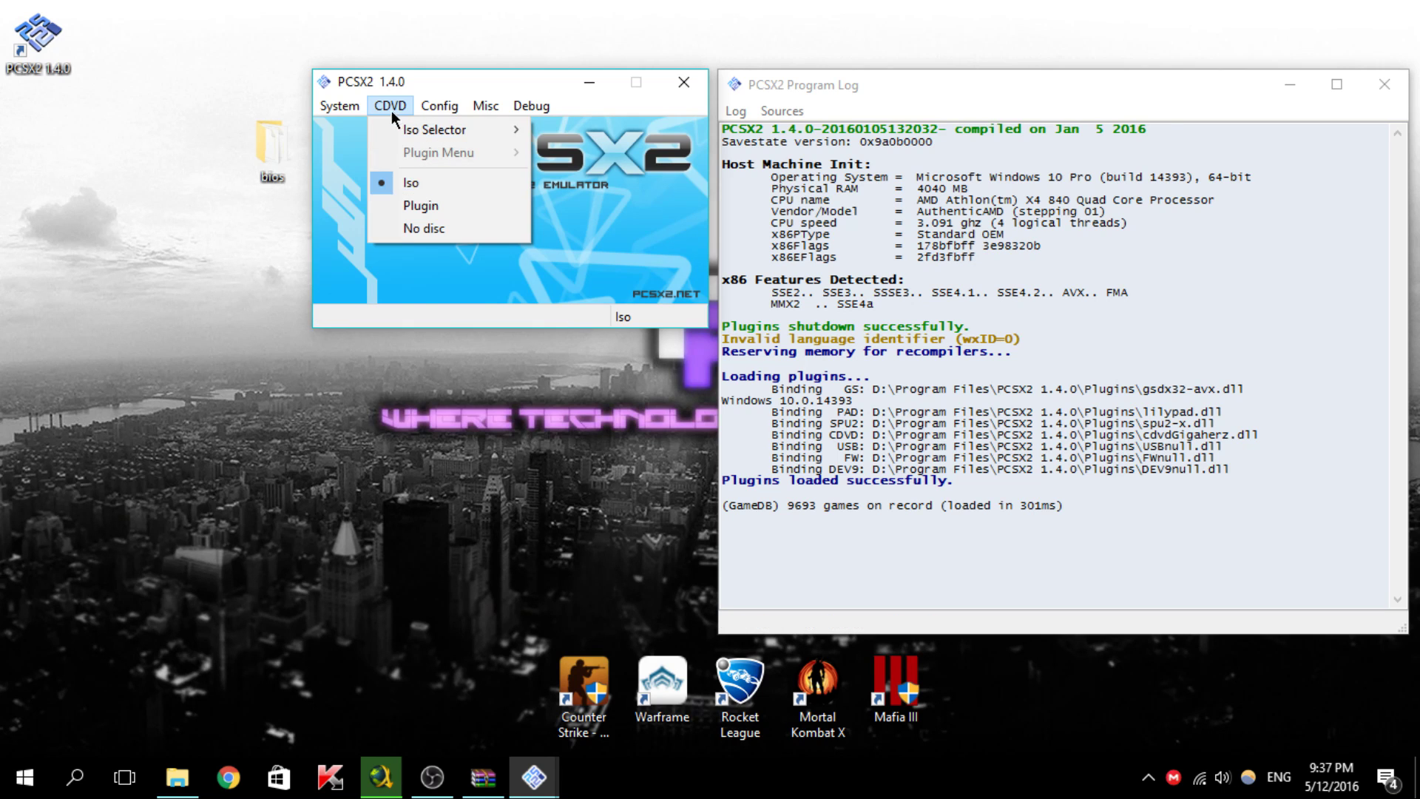
pyautogui.moveTo(358, 108)
pyautogui.moveTo(425, 129)
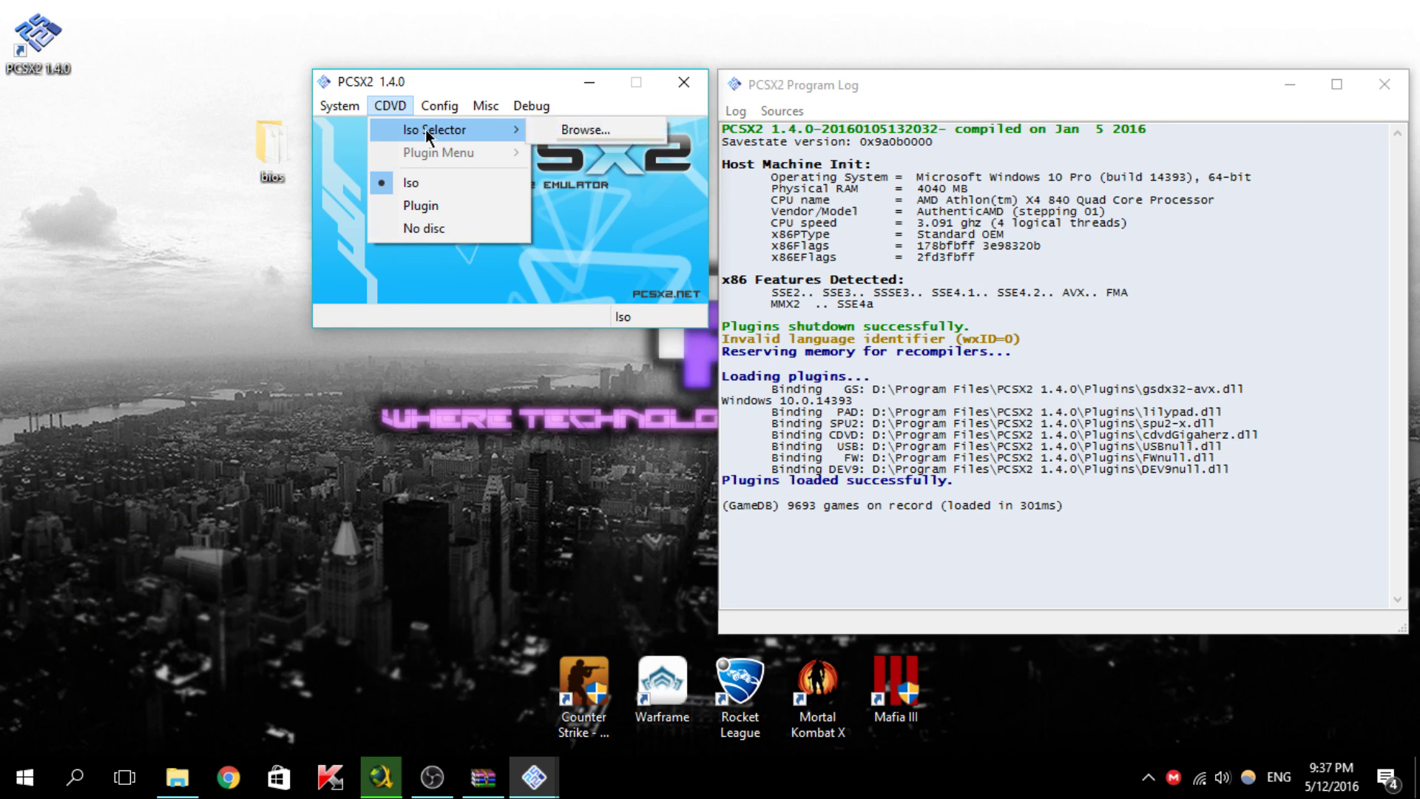
pyautogui.click(583, 133)
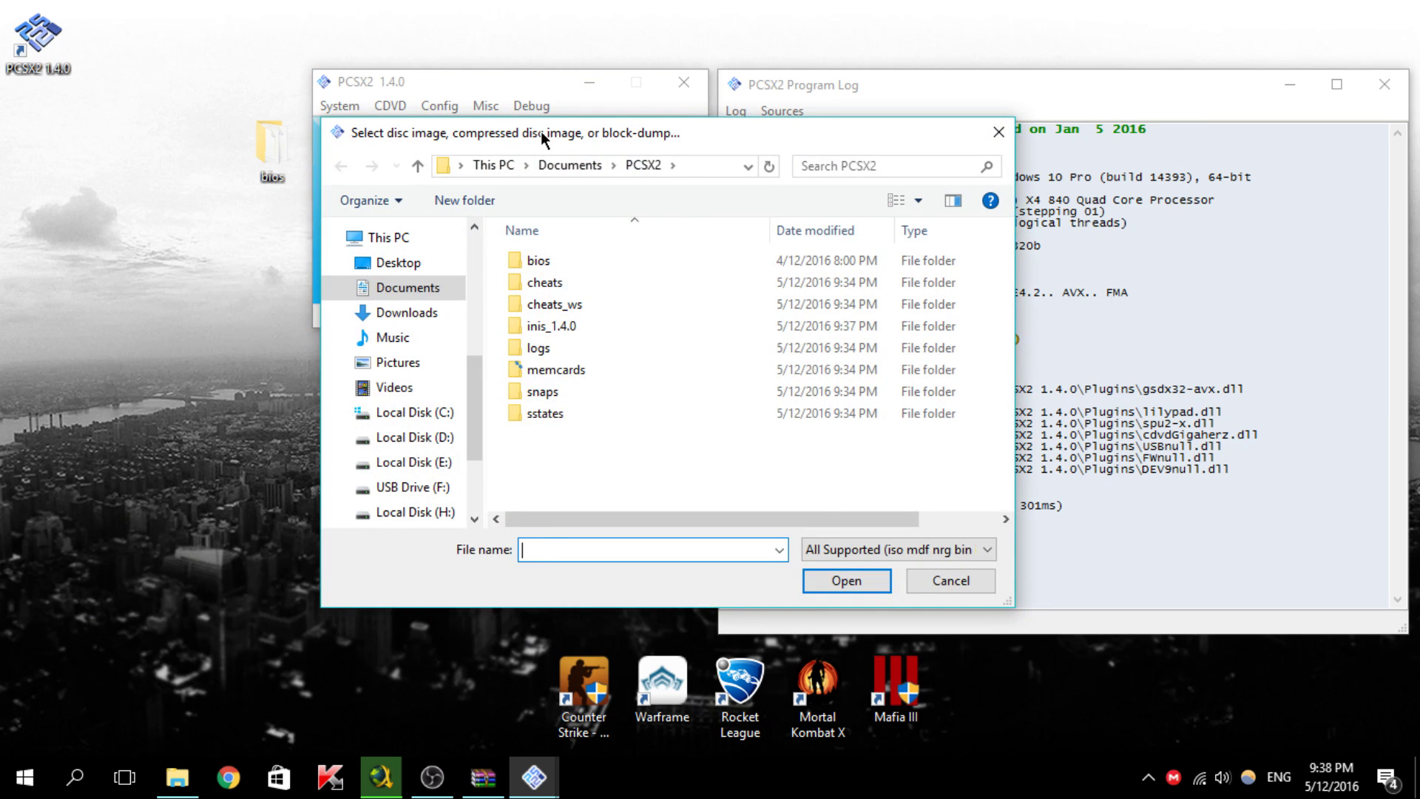
pyautogui.moveTo(542, 137); pyautogui.dragTo(558, 96)
# Check the local drives for the game's disc image and go to Local Disk (D:)
pyautogui.scroll(-1, 460, 340)
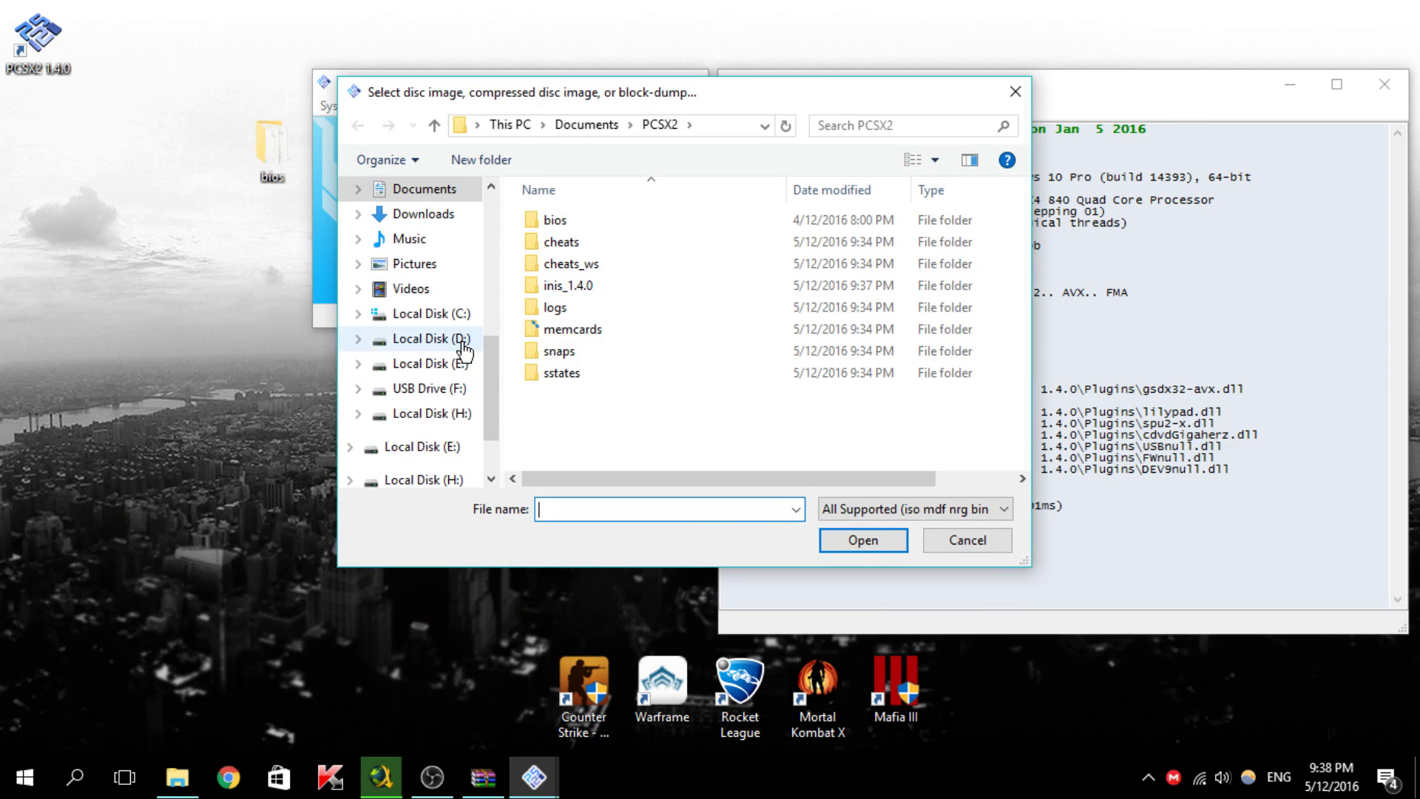
pyautogui.scroll(-1, 422, 392)
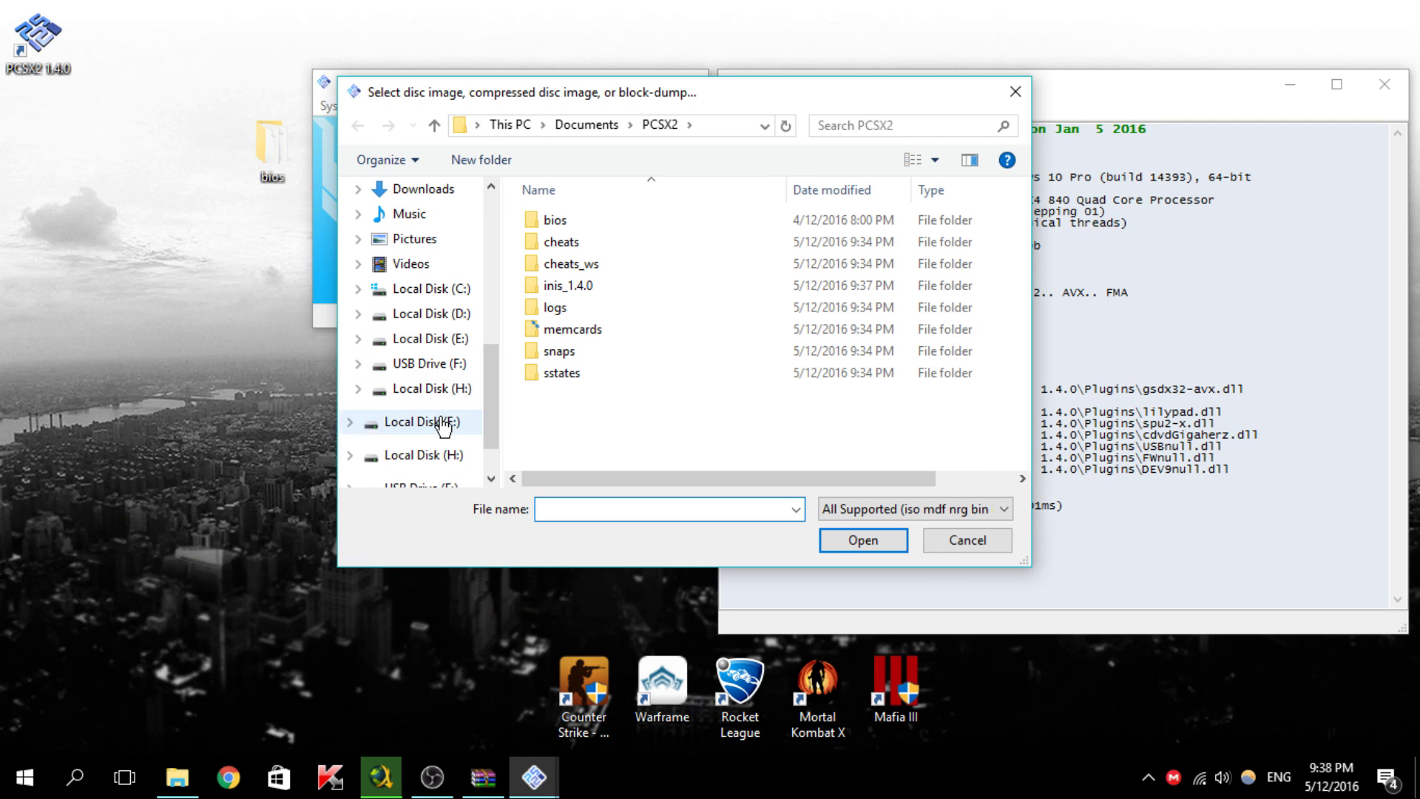
pyautogui.click(442, 419)
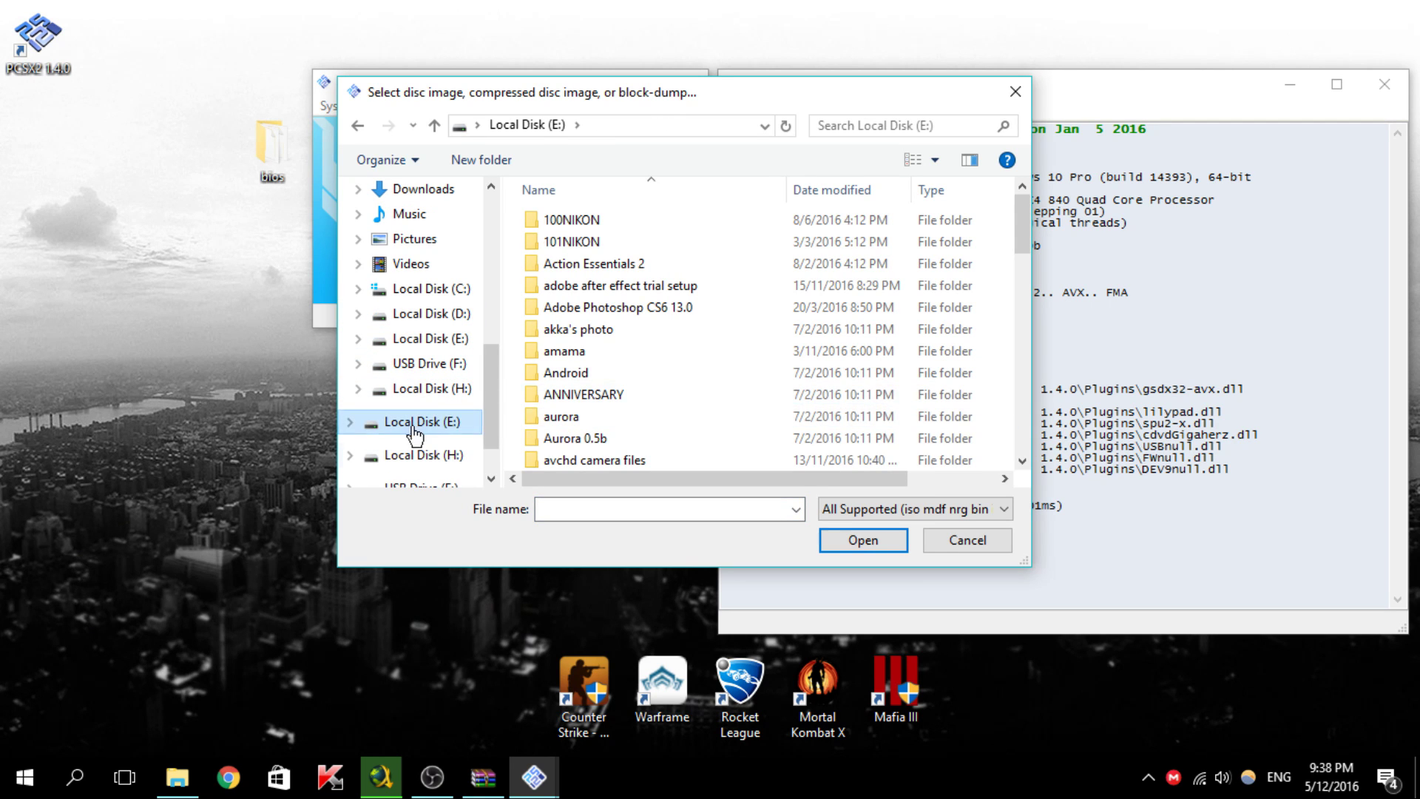
pyautogui.click(415, 454)
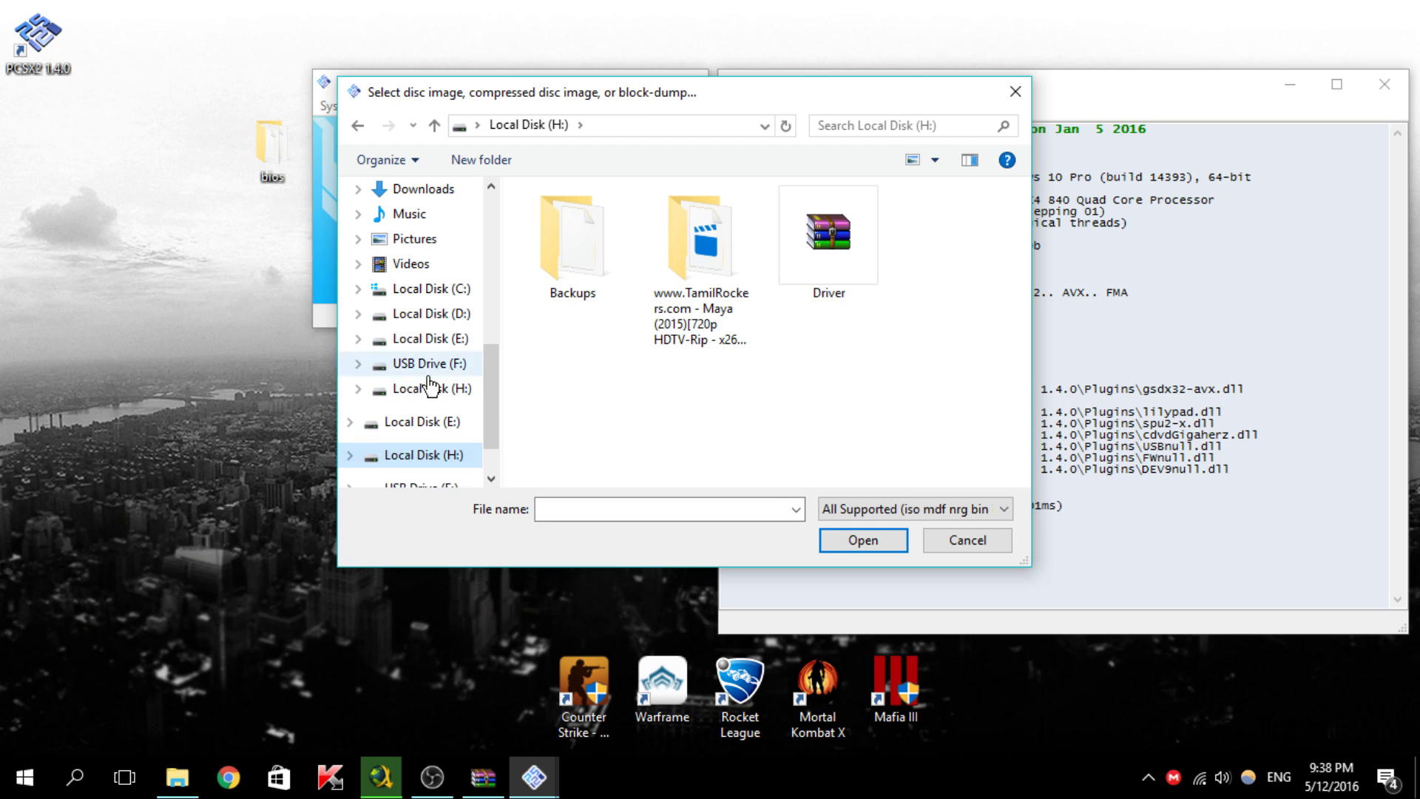
pyautogui.click(437, 289)
pyautogui.click(455, 338)
pyautogui.click(456, 317)
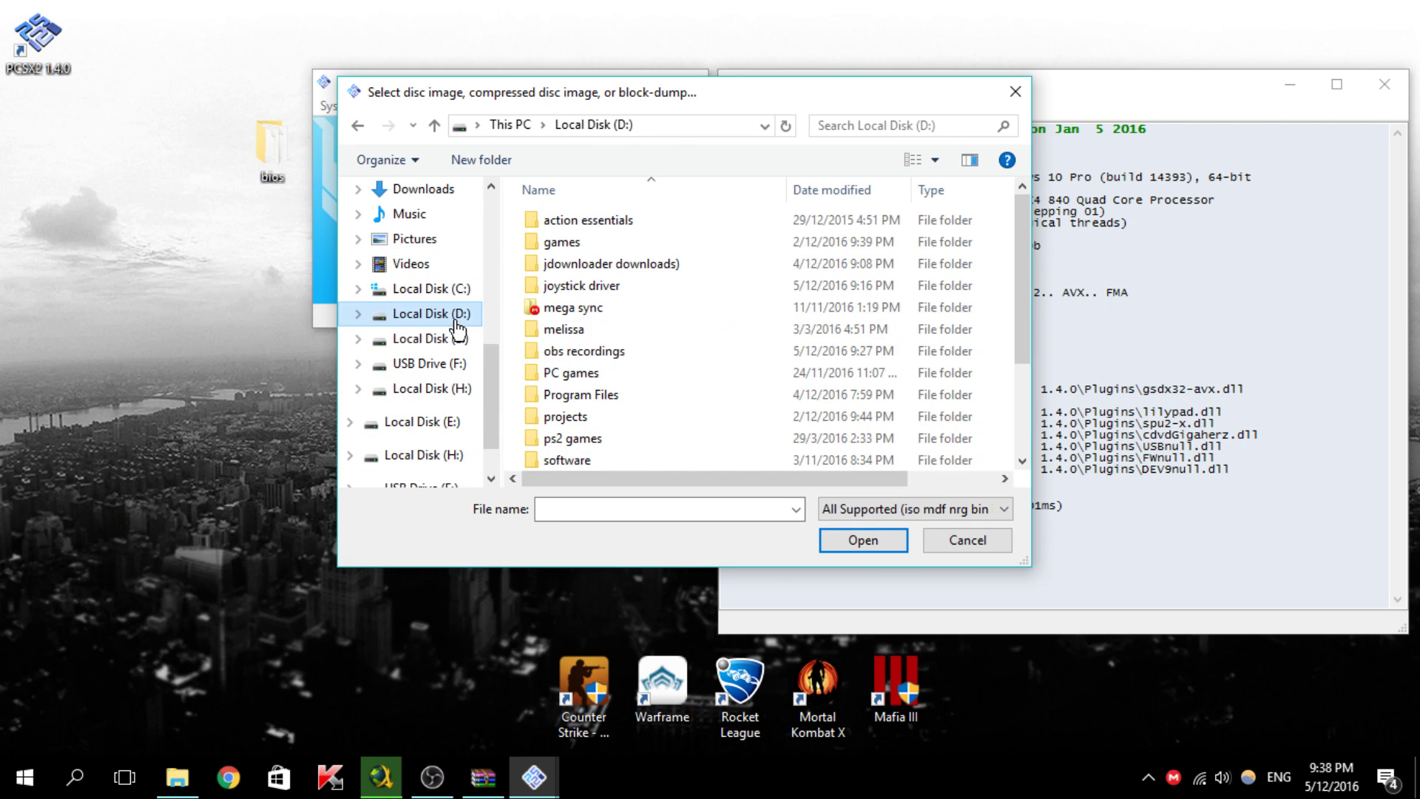
# Load the b-pes13 disc image from the Pro Evolution Soccer 2013 folder inside ps2 games
pyautogui.scroll(-1, 658, 338)
pyautogui.doubleClick(574, 393)
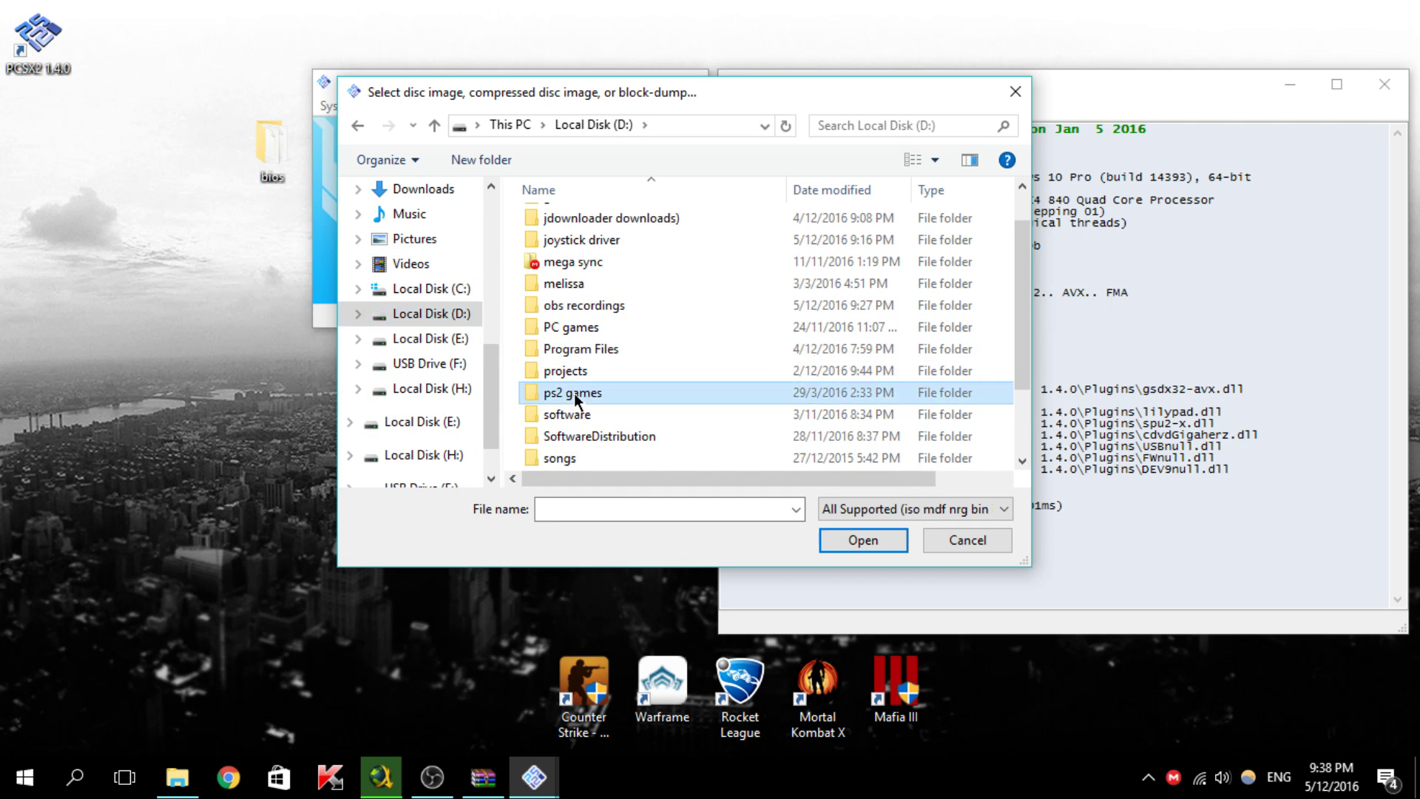
pyautogui.doubleClick(596, 225)
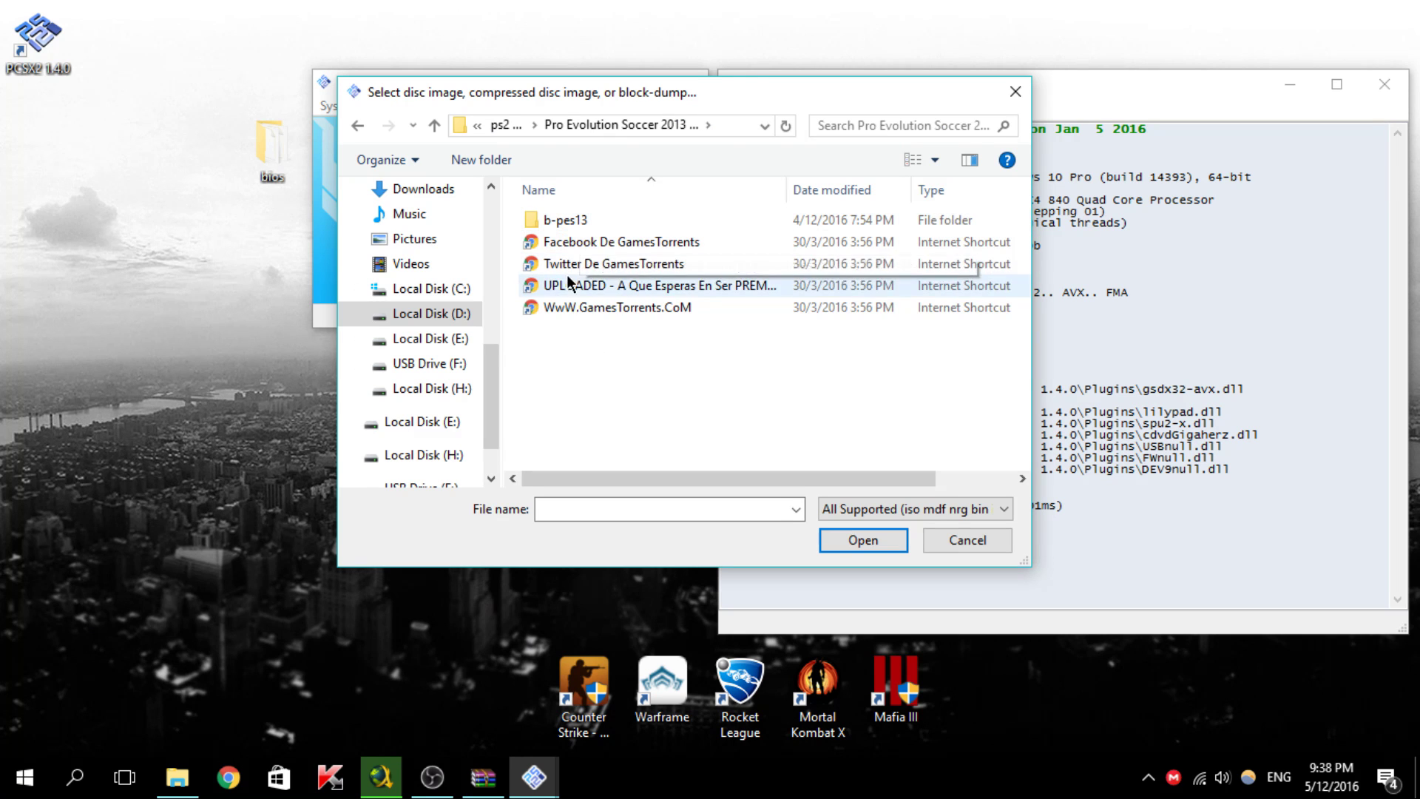
pyautogui.doubleClick(577, 219)
pyautogui.click(556, 226)
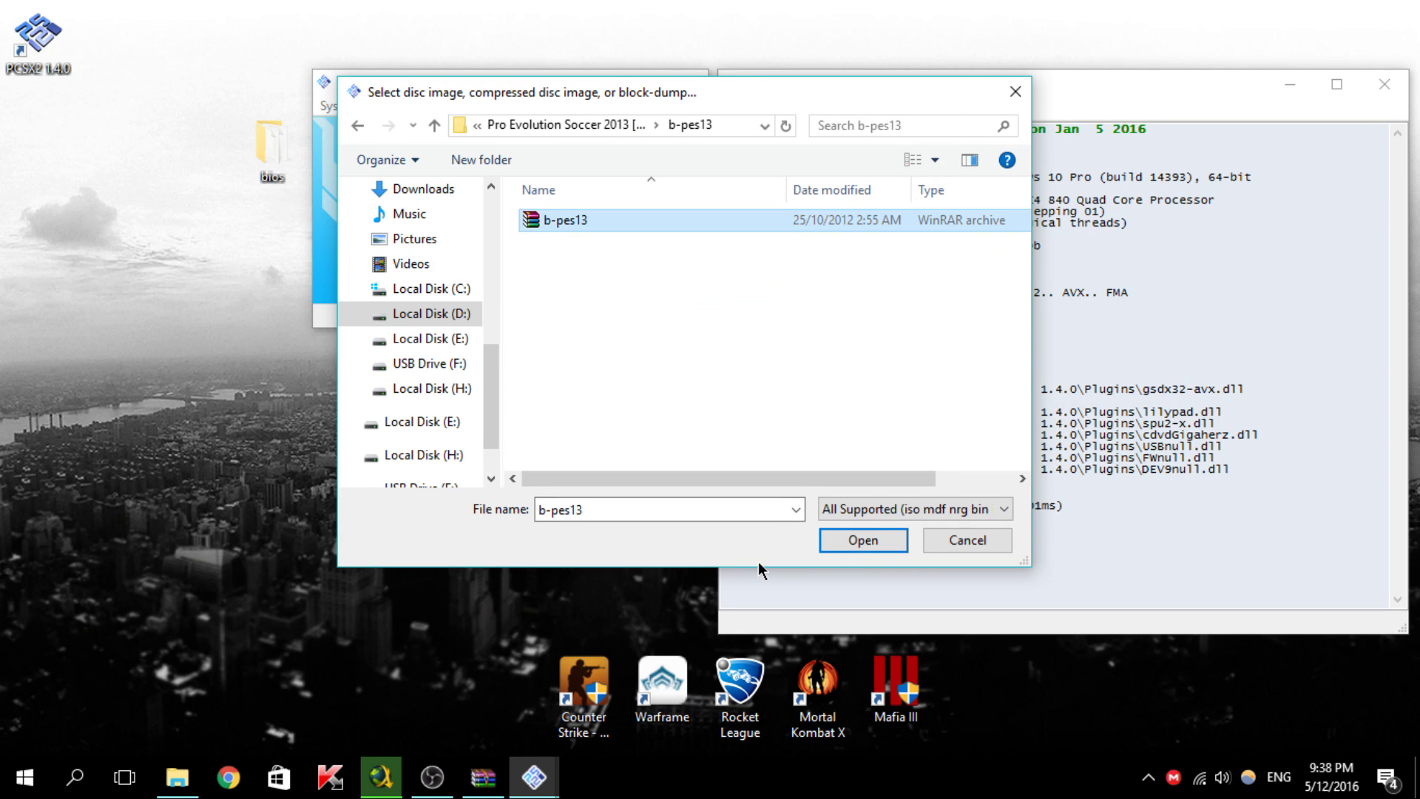
pyautogui.click(884, 537)
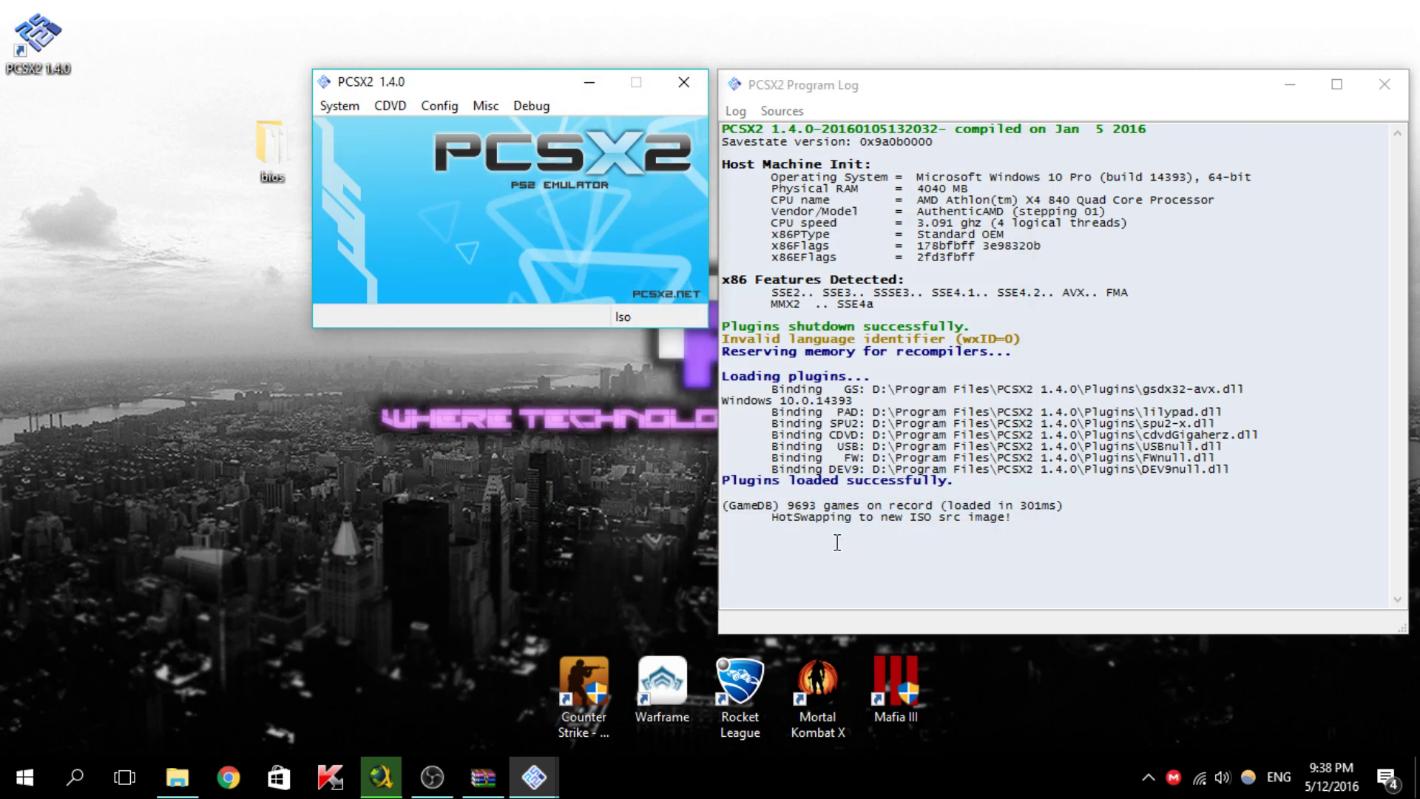
pyautogui.click(400, 111)
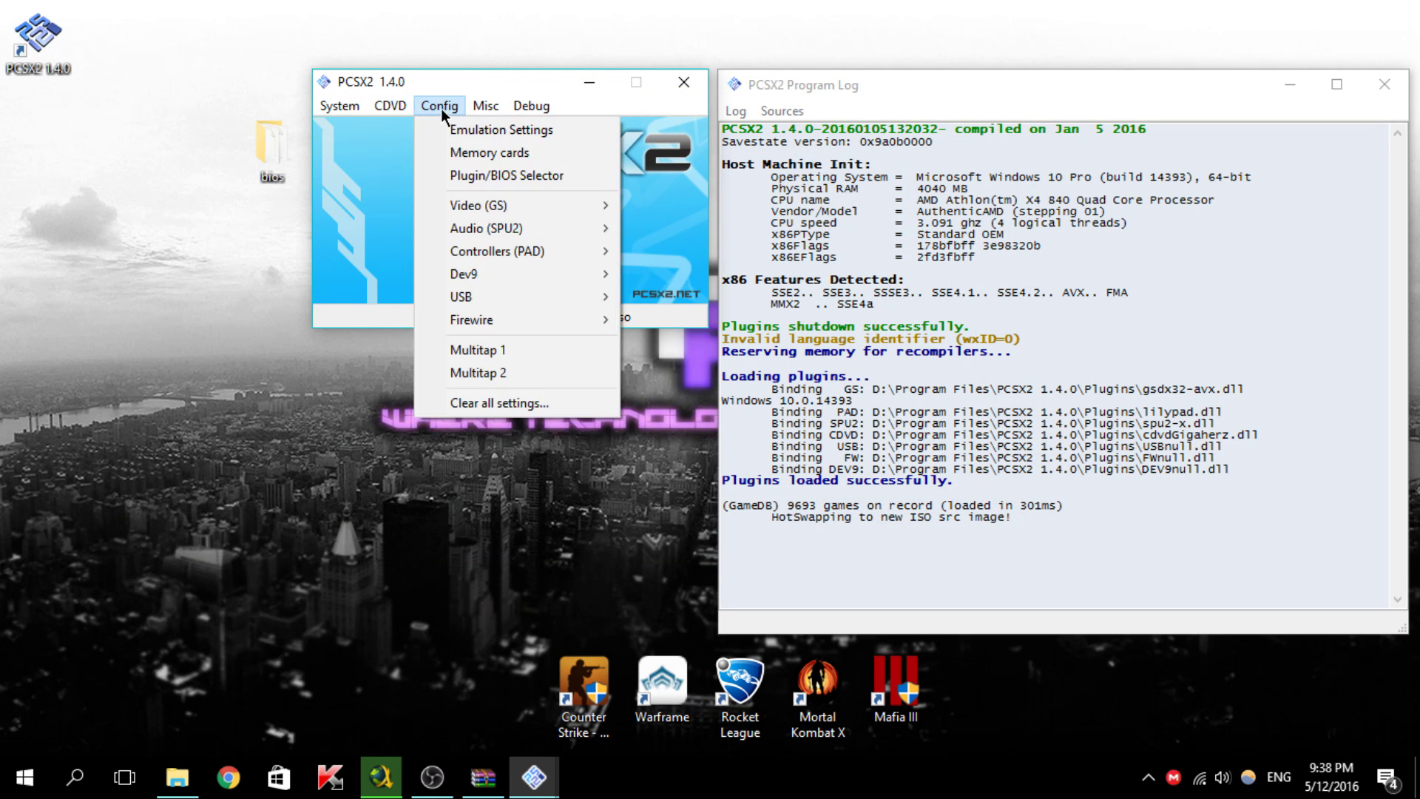
pyautogui.moveTo(390, 105)
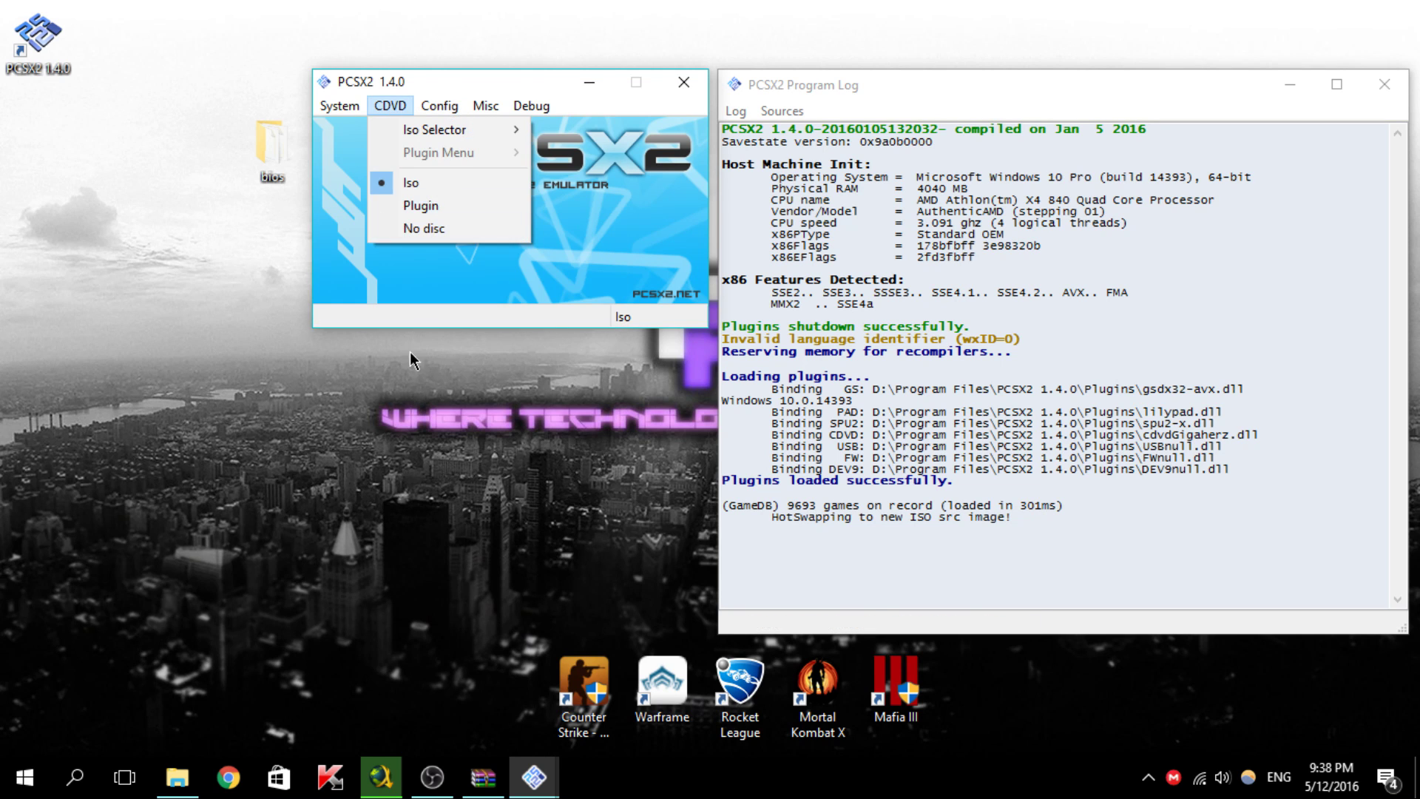
pyautogui.click(411, 370)
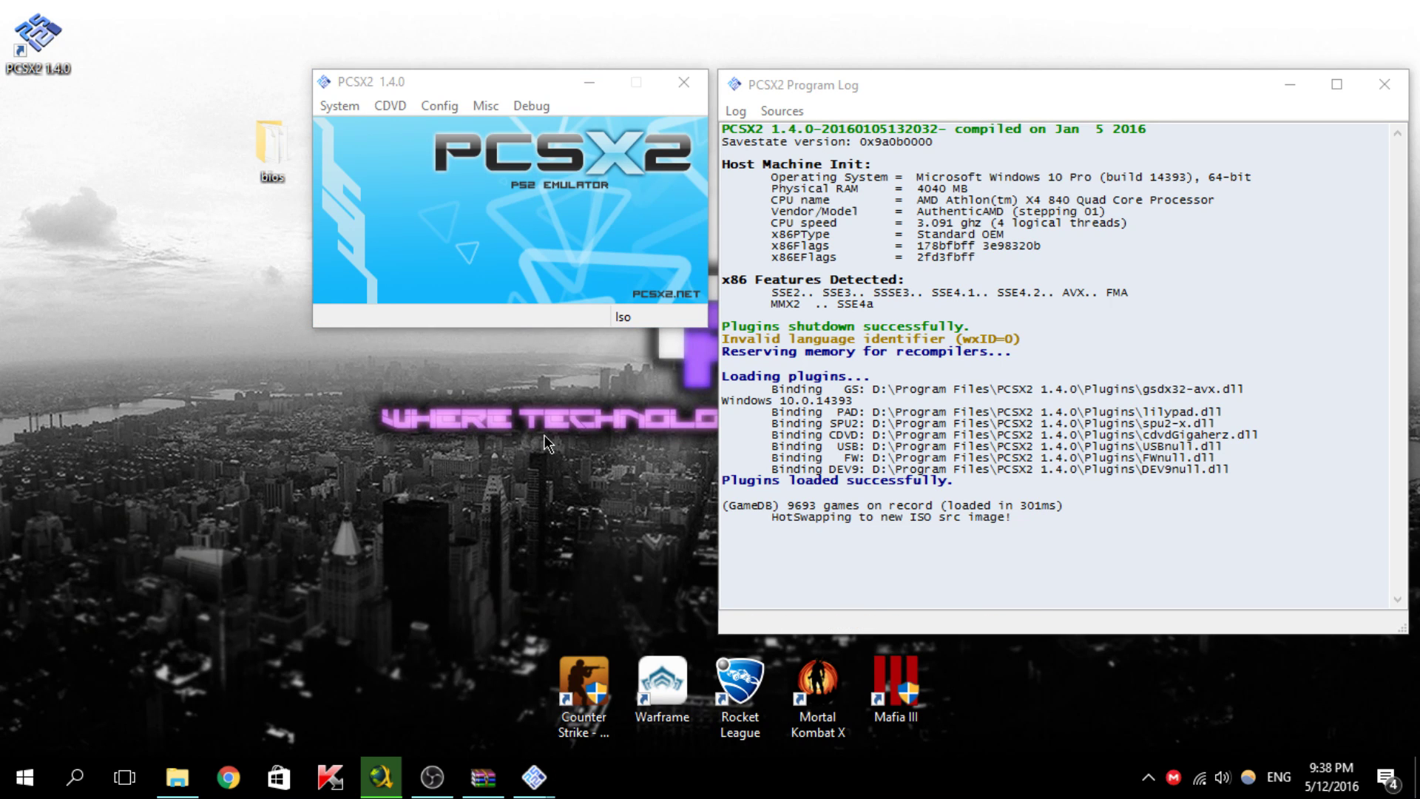
pyautogui.click(870, 507)
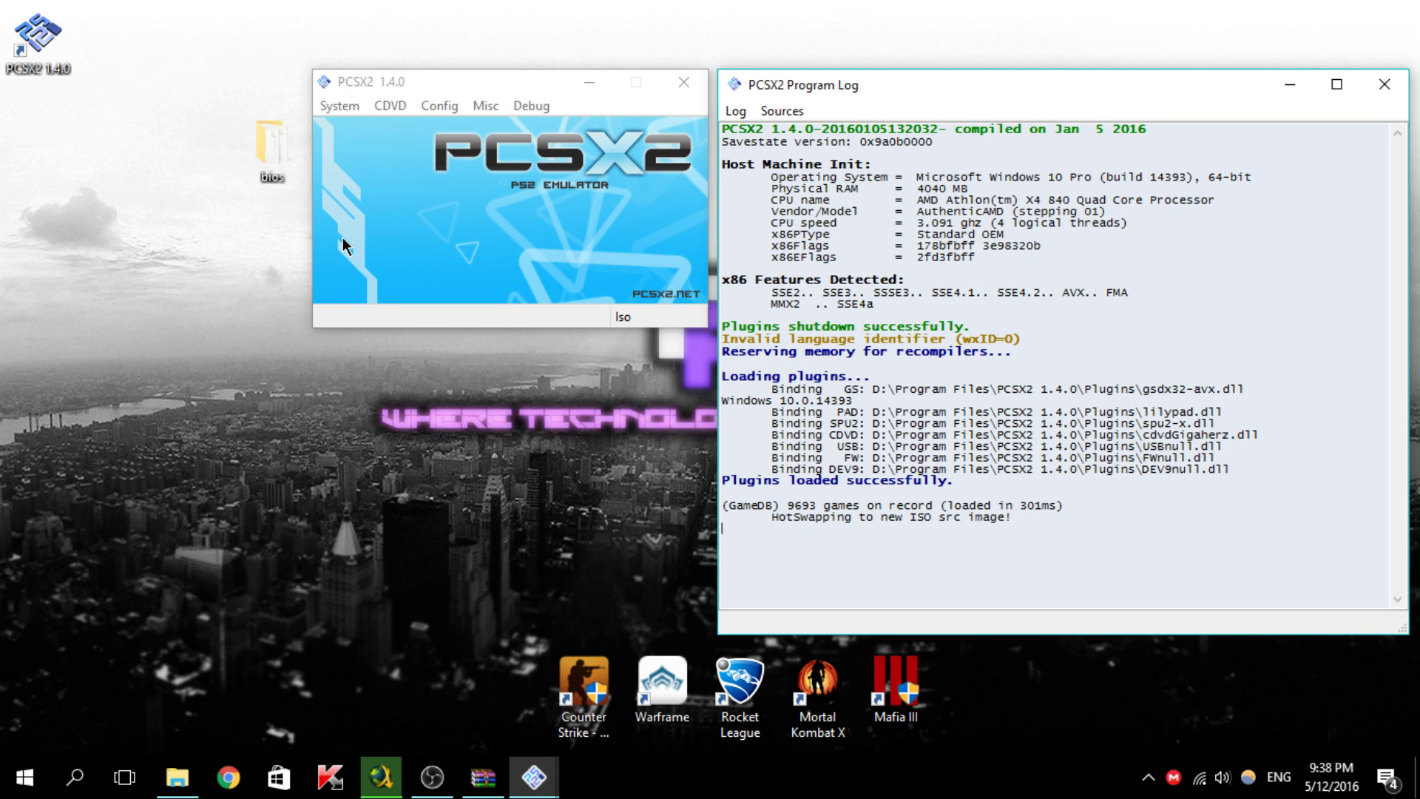
# Start the loaded game with the full CDVD boot and accept Español as its language
pyautogui.click(351, 111)
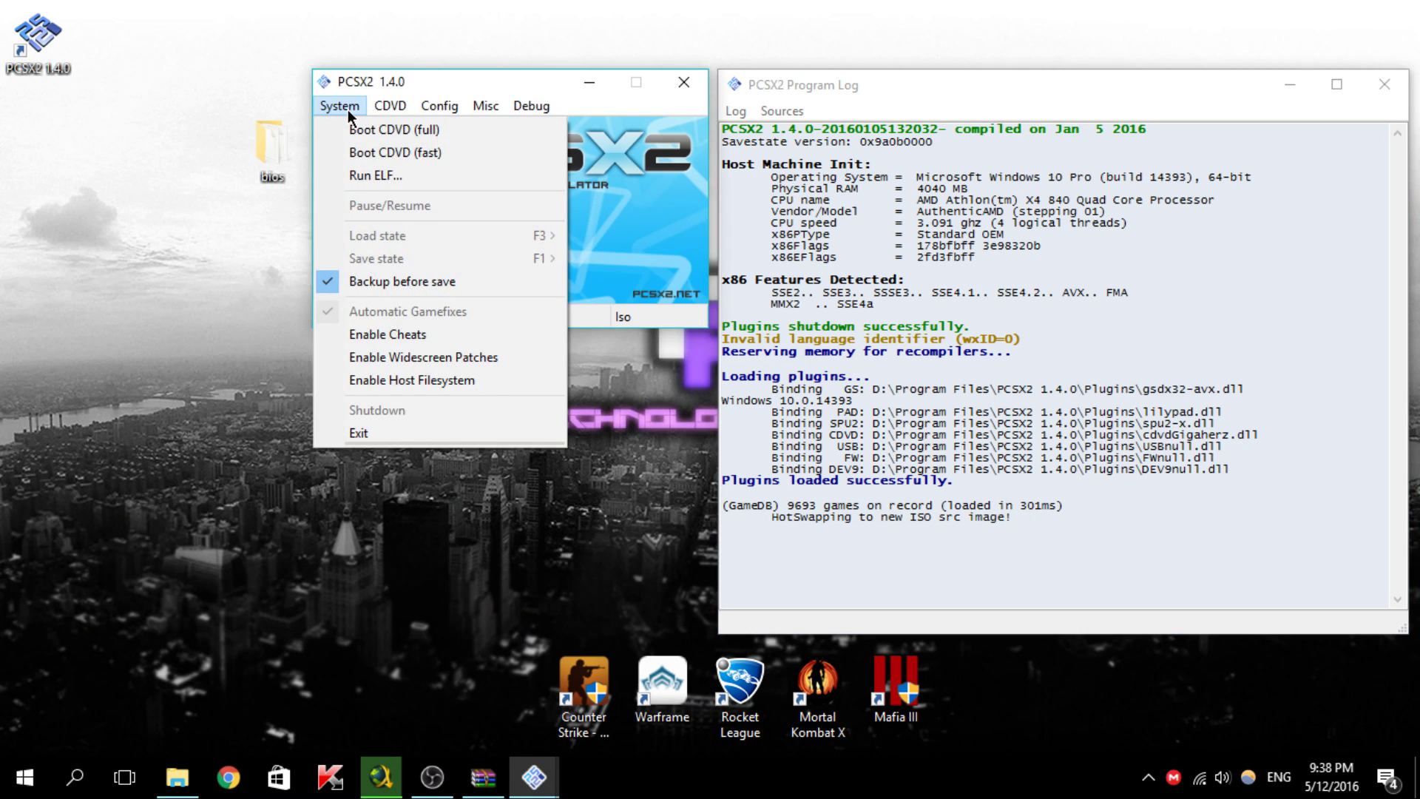
pyautogui.click(379, 133)
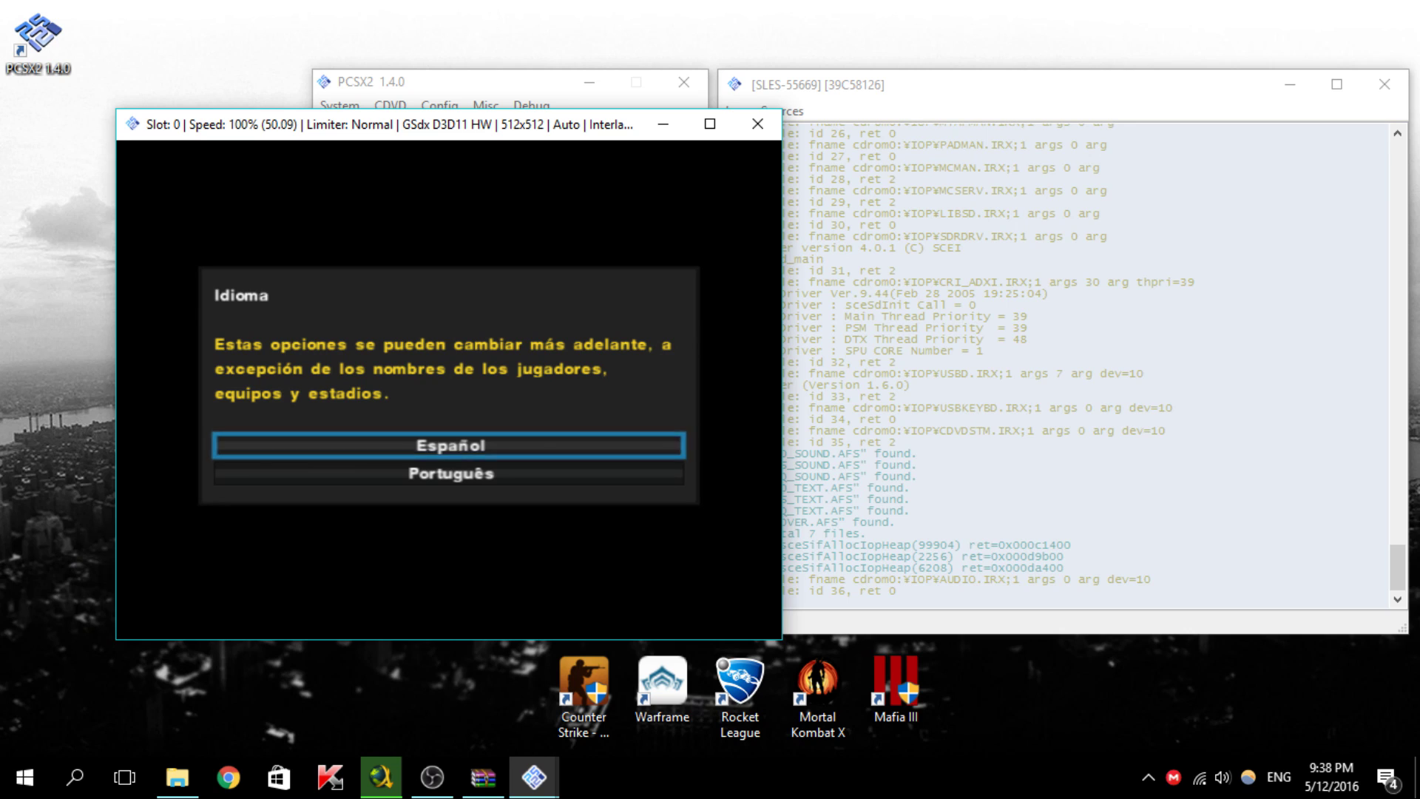
pyautogui.press('Return')
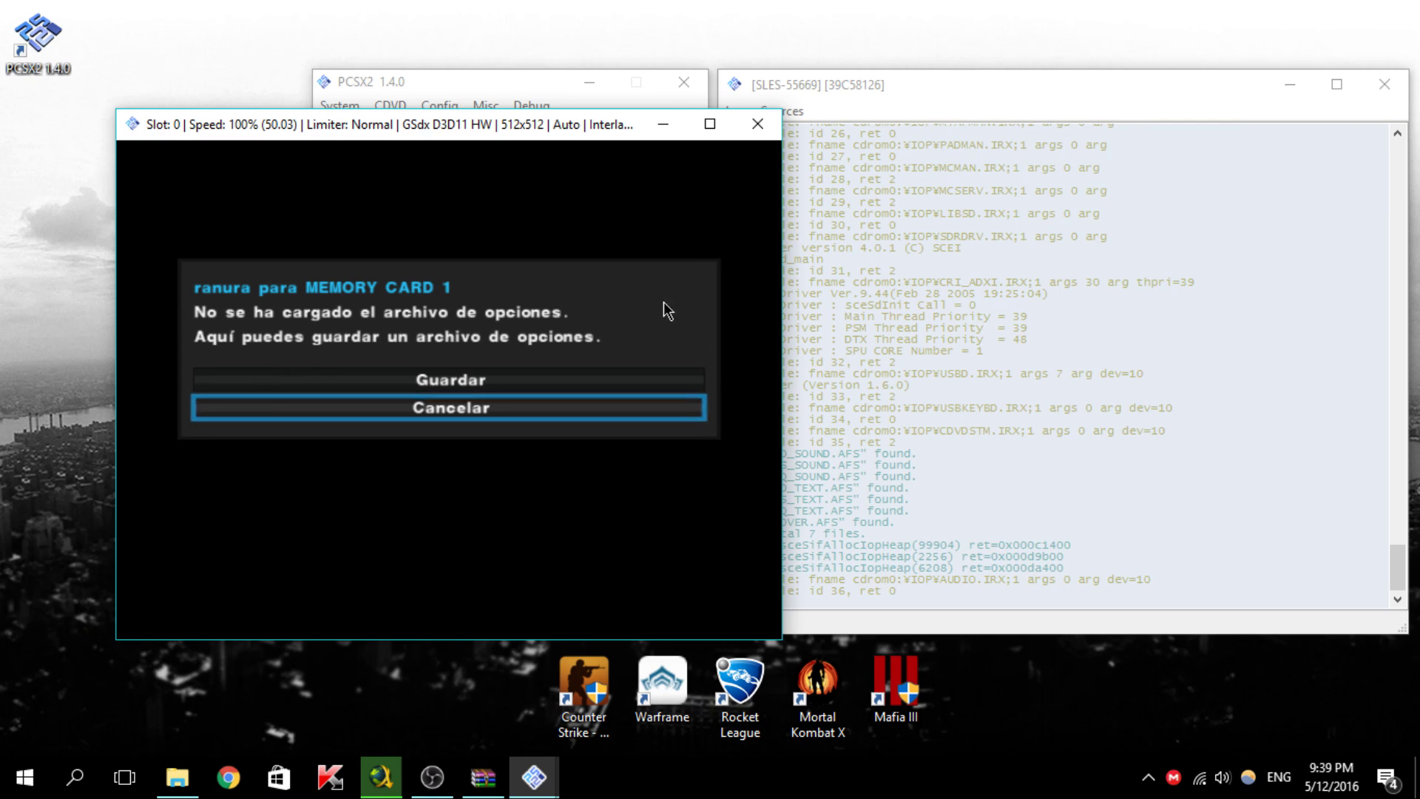
# Close the running game window and exit the emulator
pyautogui.click(767, 133)
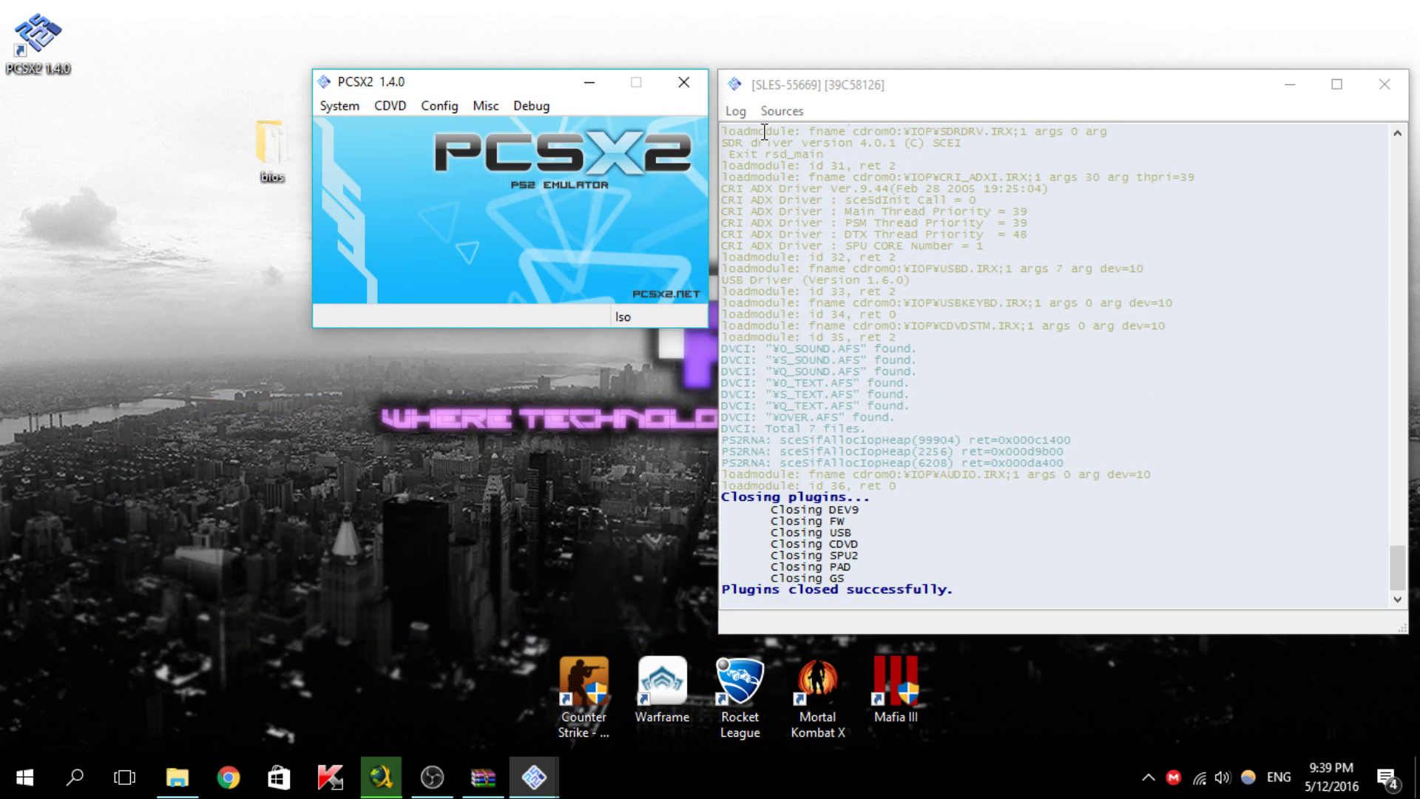
pyautogui.click(677, 90)
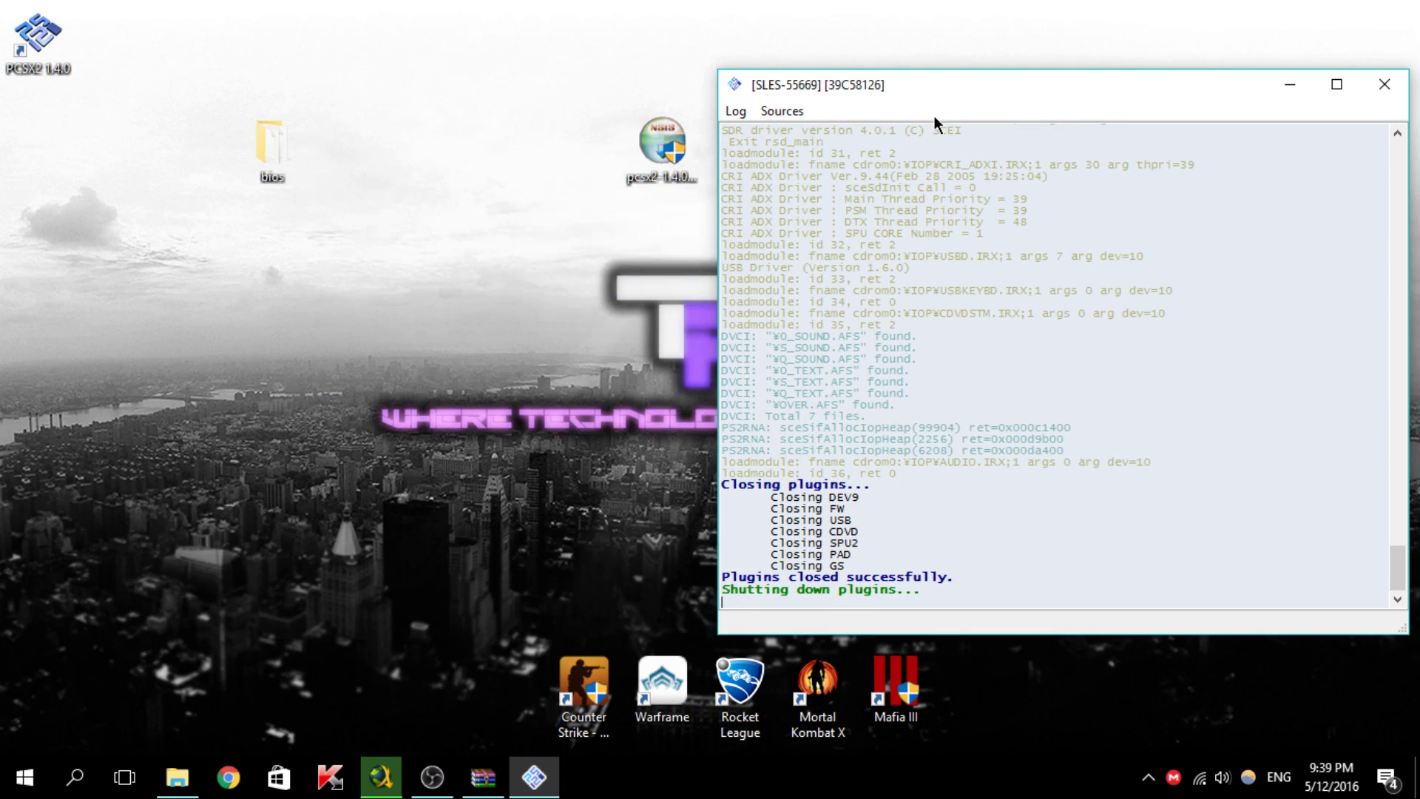